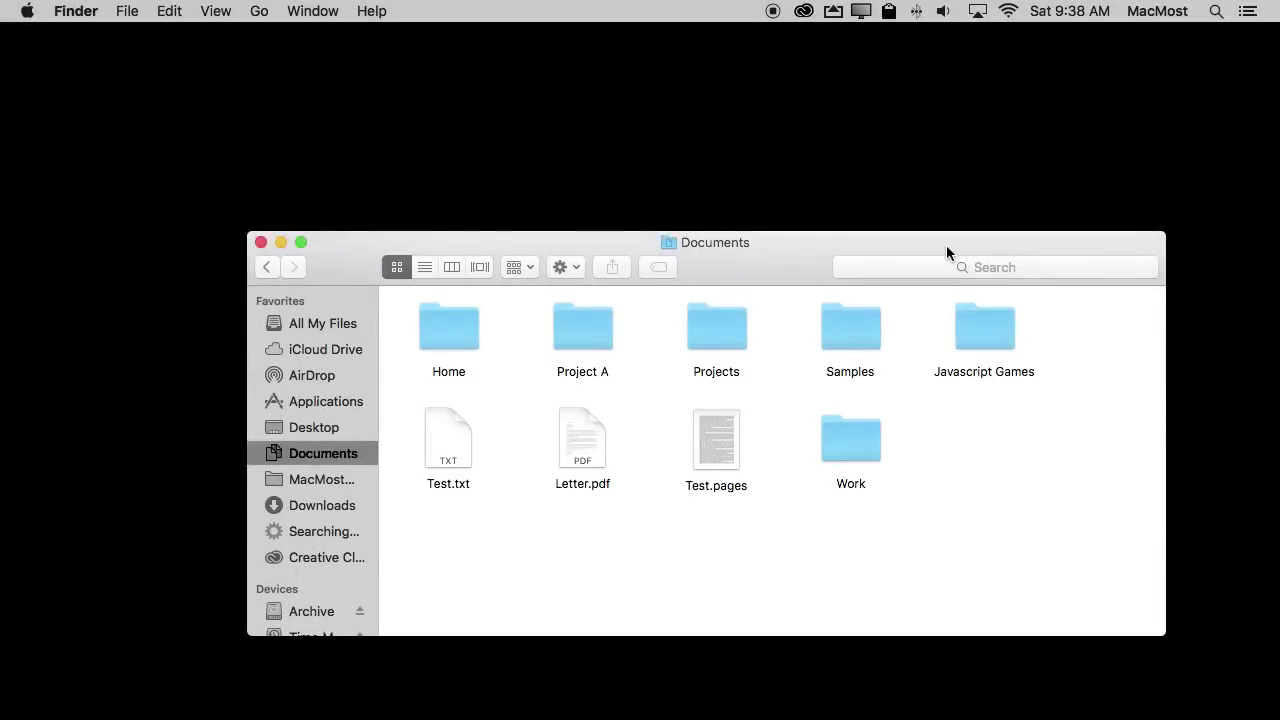
Nudge the Letter.pdf icon slightly within the Documents folder and deselect it
{"action": "left_click", "coordinate": [586, 440]}
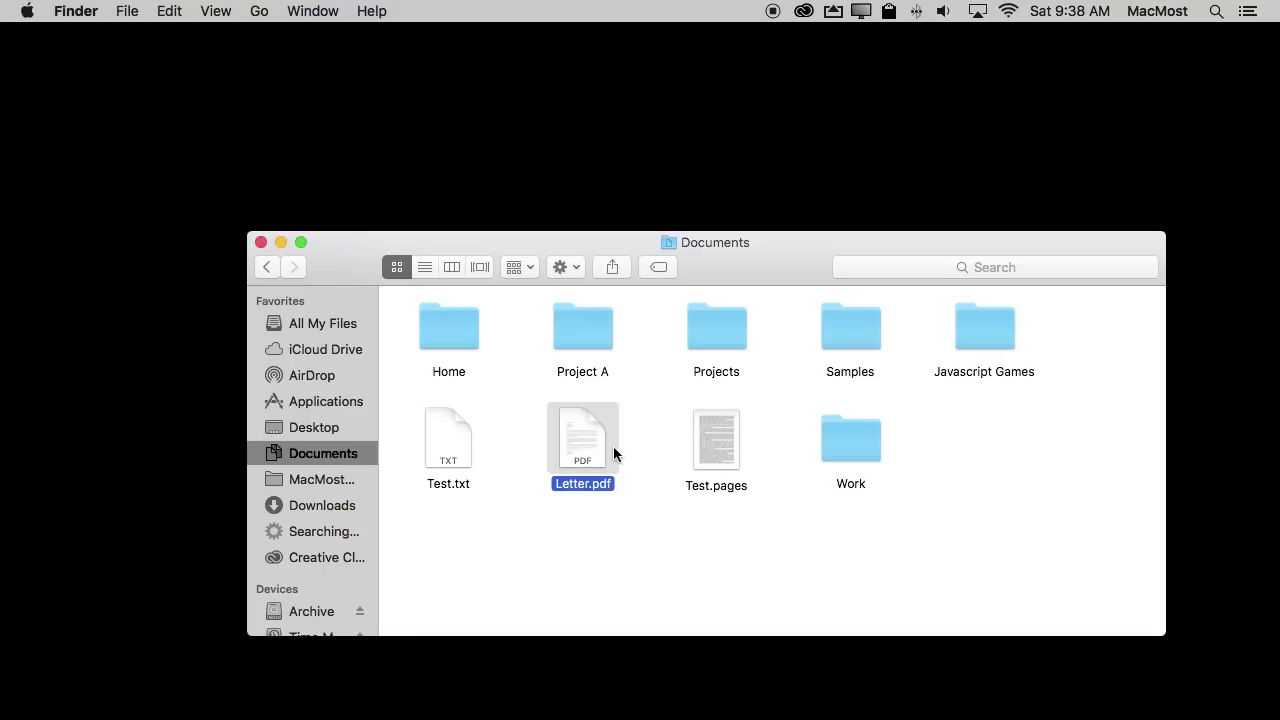
{"action": "mouse_move", "coordinate": [588, 446]}
{"action": "left_mouse_down"}
{"action": "mouse_move", "coordinate": [957, 428]}
{"action": "mouse_move", "coordinate": [612, 470]}
{"action": "mouse_move", "coordinate": [585, 438]}
{"action": "left_mouse_up"}
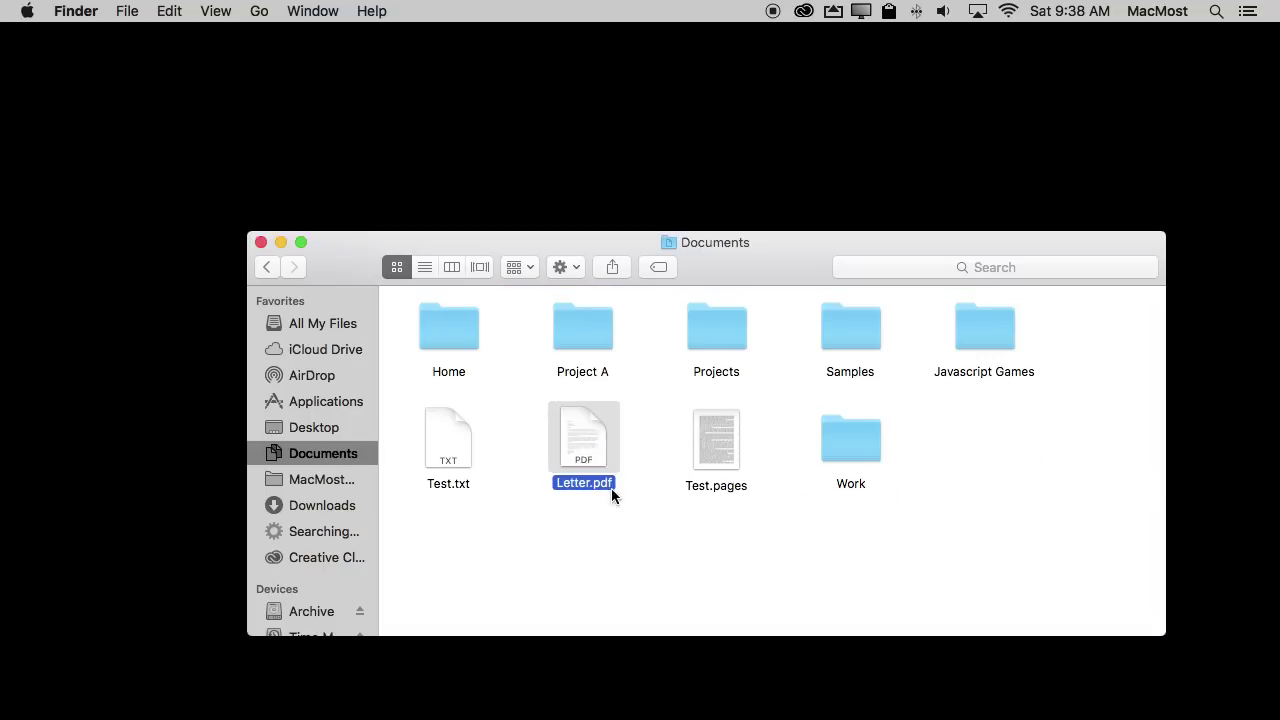
{"action": "left_click", "coordinate": [627, 524]}
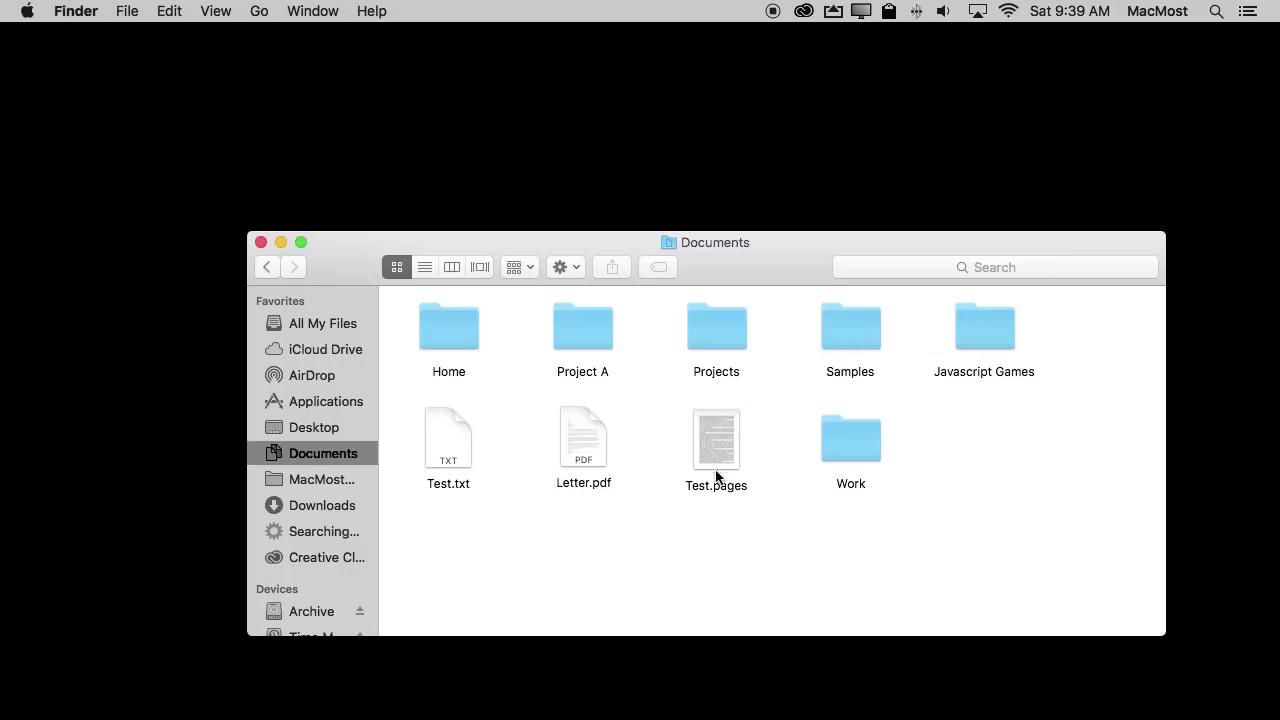
Move Test.pages into the Work folder, and undo that move
{"action": "left_click_drag", "start_coordinate": [714, 438], "coordinate": [844, 438]}
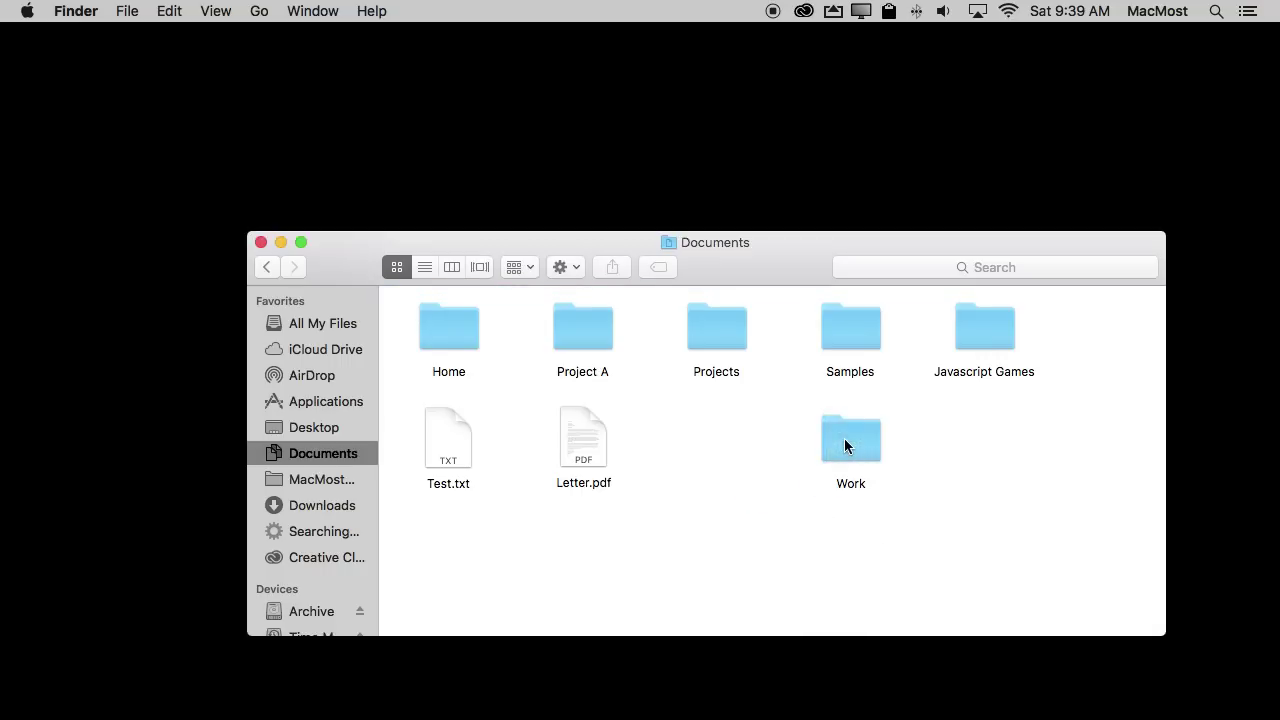
{"action": "left_click", "coordinate": [167, 11]}
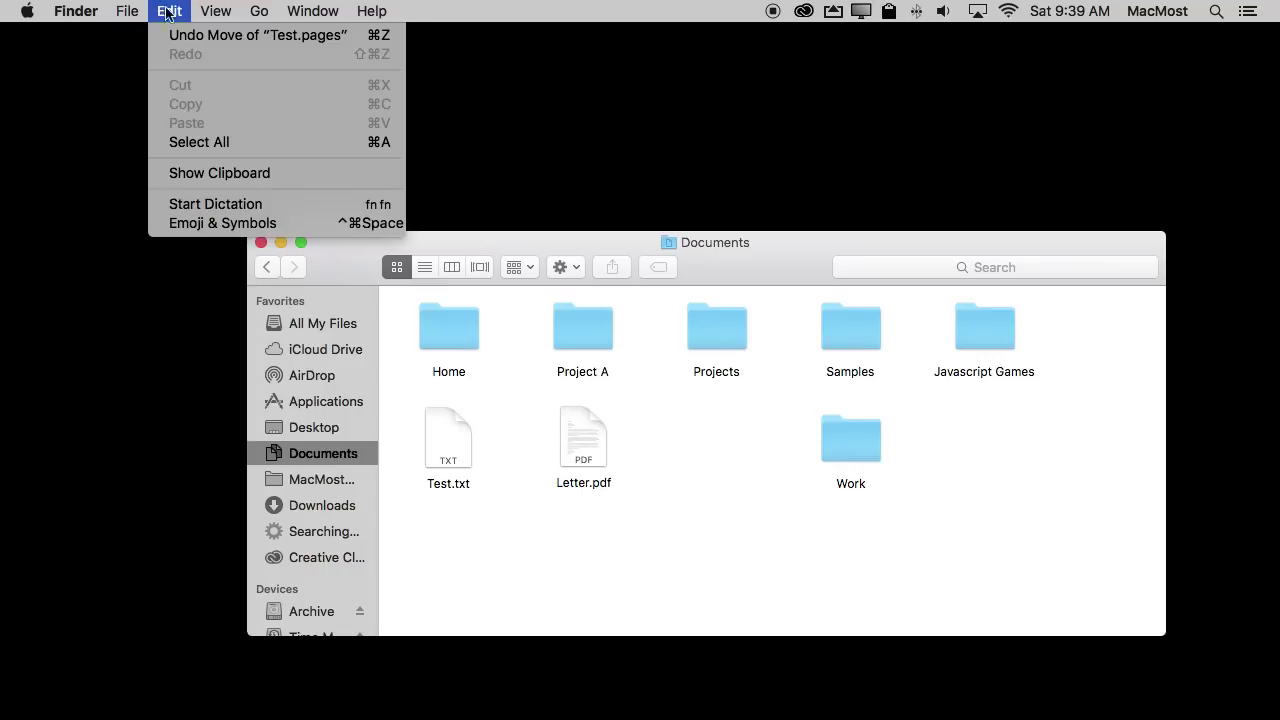
{"action": "left_click", "coordinate": [179, 38]}
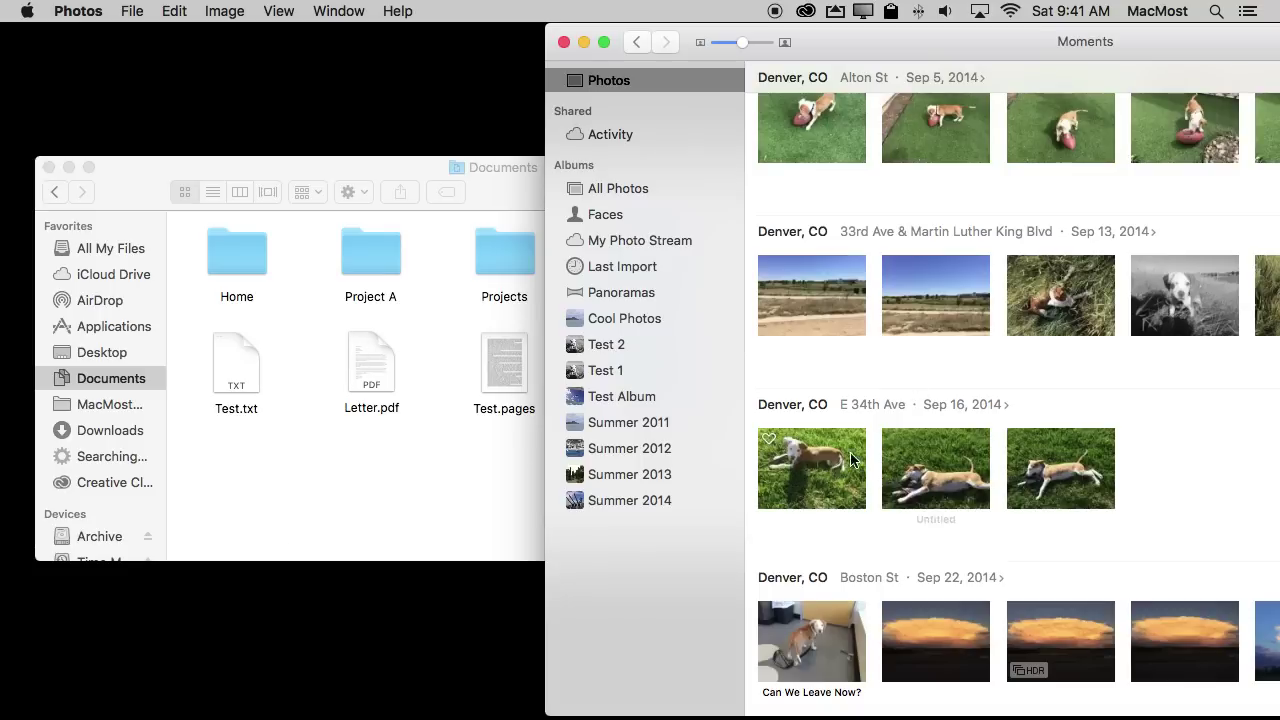
Copy the first dog photo of the E 34th Ave, Sep 16, 2014 moment from Photos into the Documents folder
{"action": "left_click_drag", "start_coordinate": [811, 468], "coordinate": [297, 499]}
{"action": "left_click", "coordinate": [297, 499]}
{"action": "left_click", "coordinate": [763, 369]}
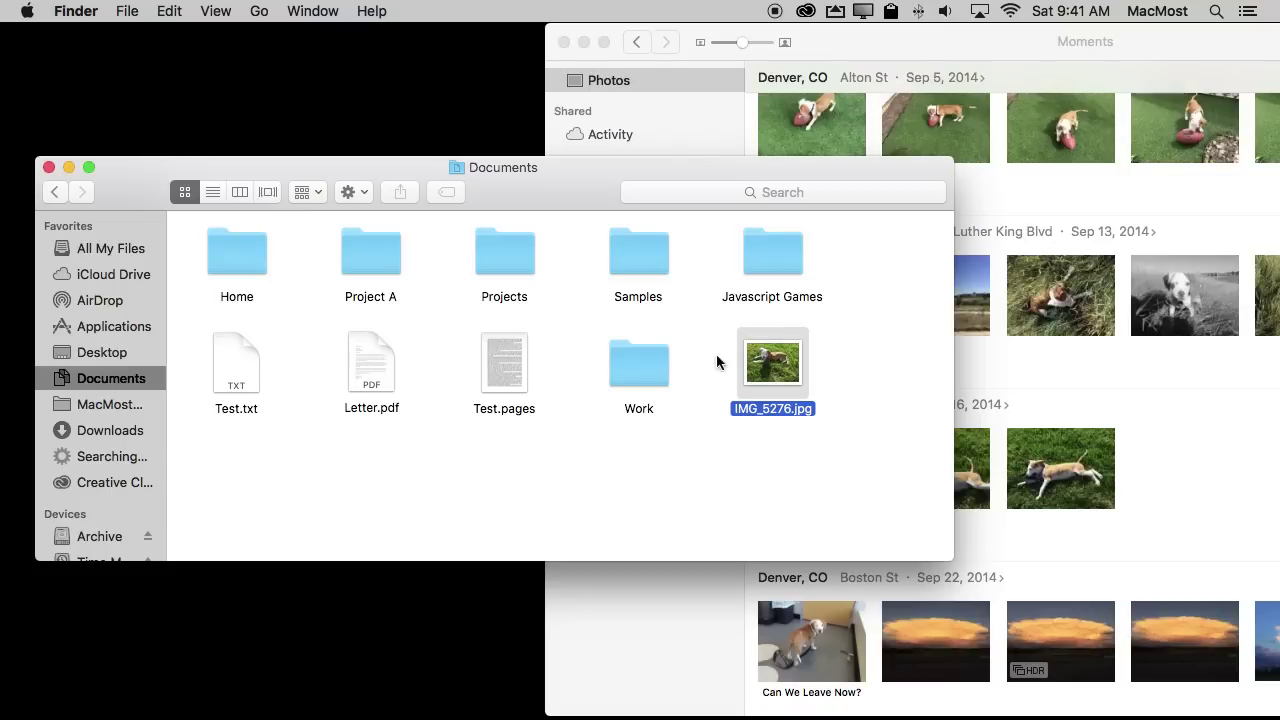
Copy the other two dog photos of the E 34th Ave moment from Photos into the Documents folder
{"action": "left_click", "coordinate": [1210, 421]}
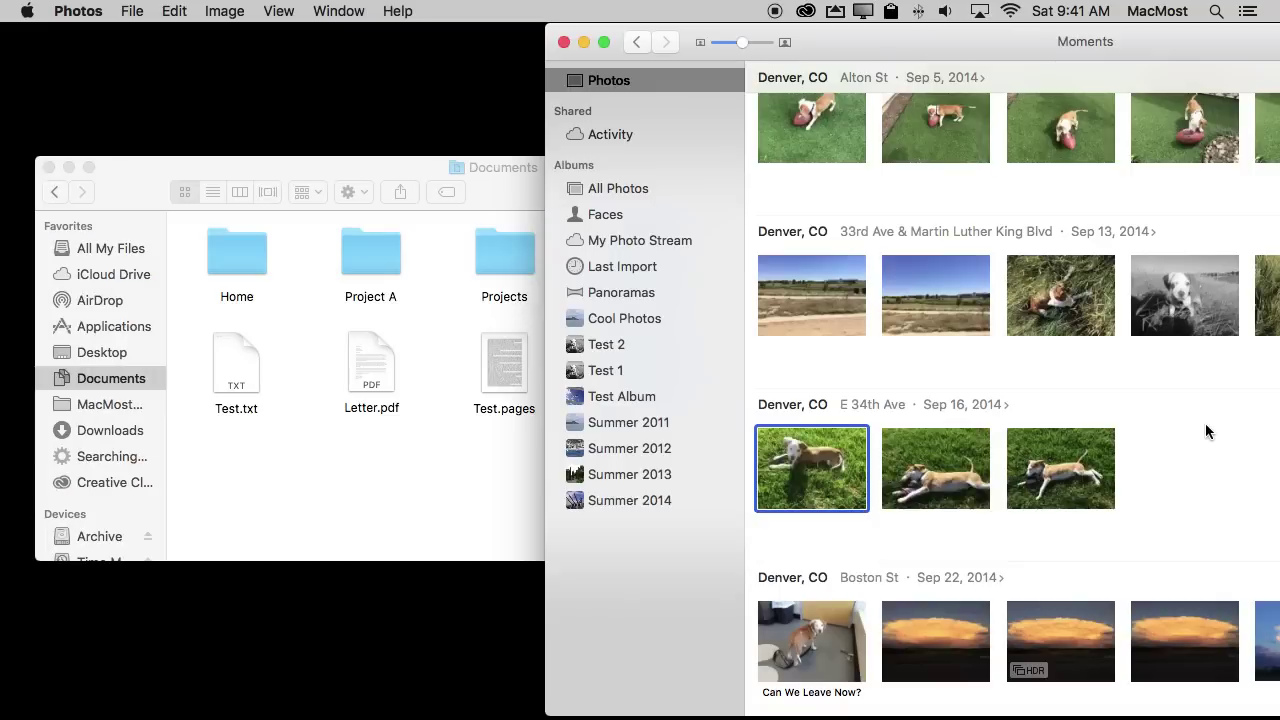
{"action": "left_click_drag", "start_coordinate": [1152, 435], "coordinate": [342, 463]}
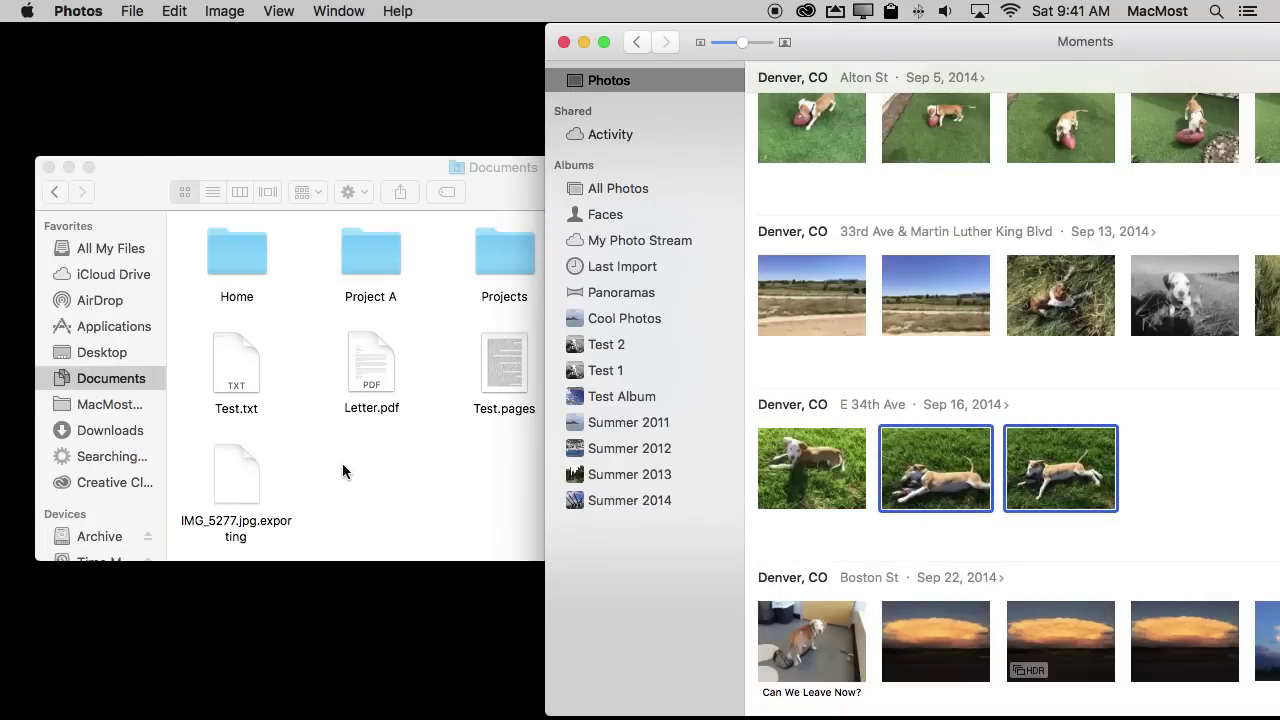
{"action": "left_click", "coordinate": [390, 471]}
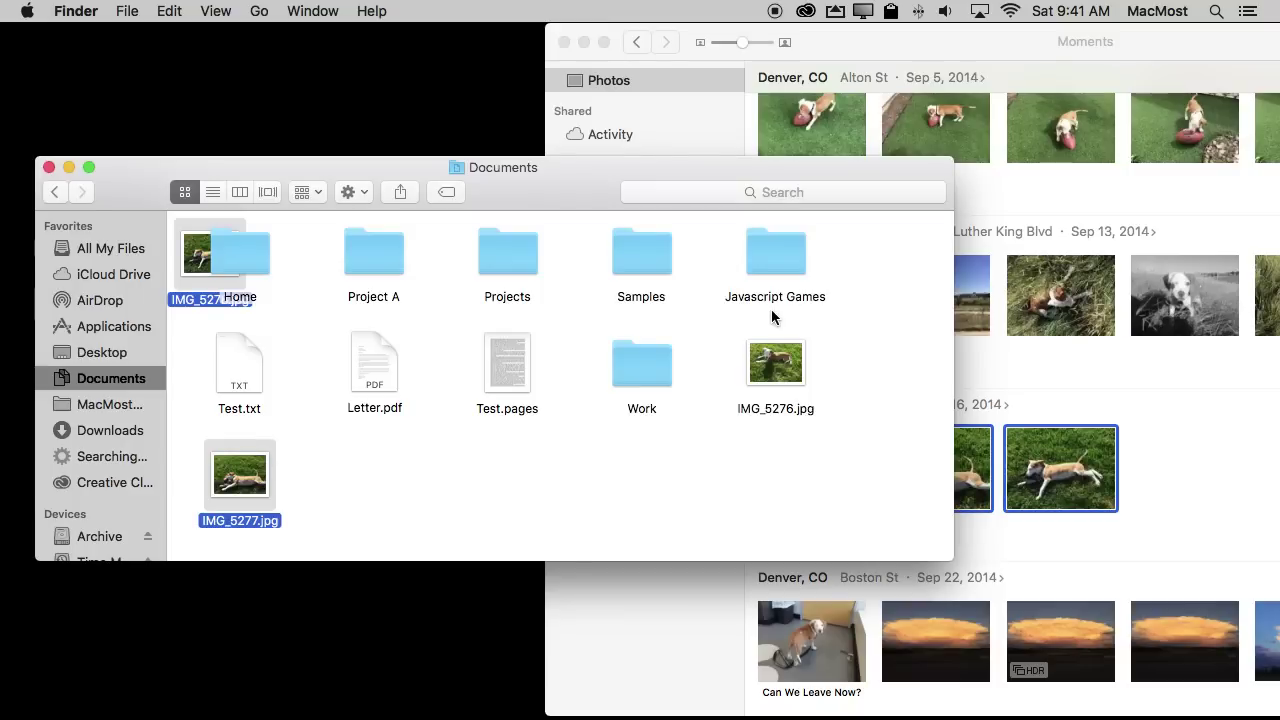
Move the copied IMG_5277.jpg and IMG_5278.jpg to the Trash
{"action": "left_click_drag", "start_coordinate": [190, 280], "coordinate": [287, 289]}
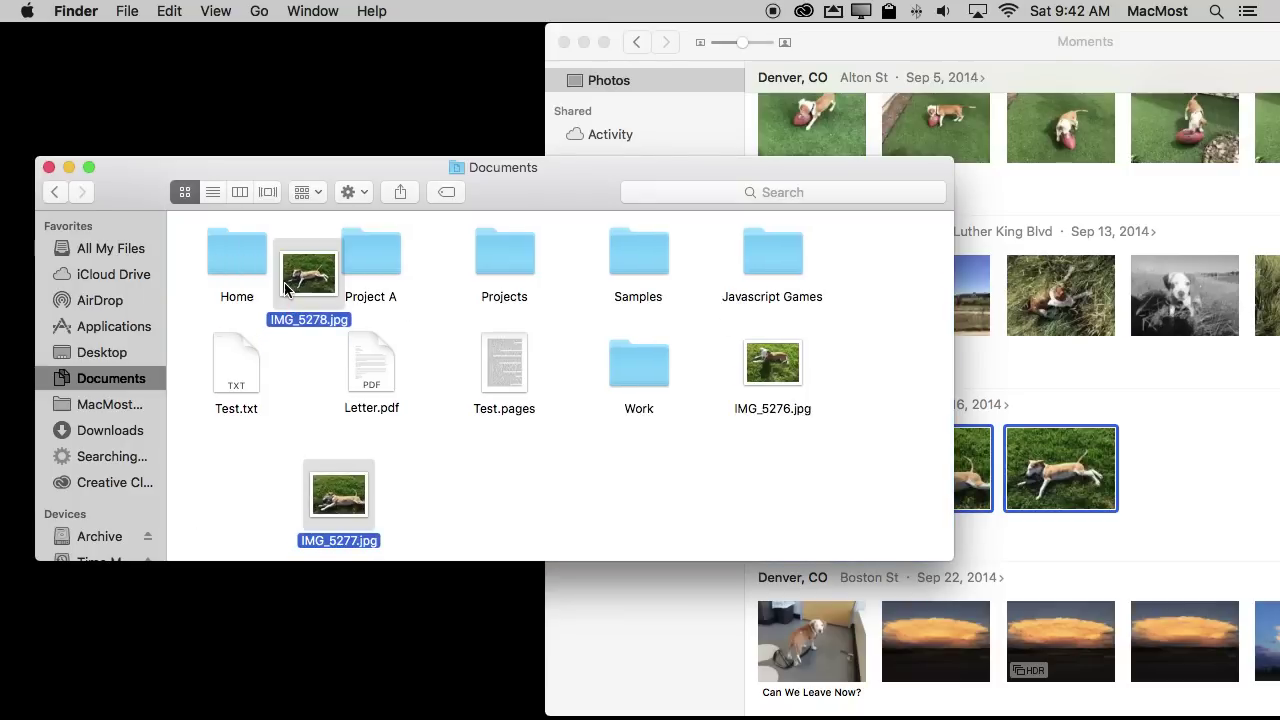
{"action": "key", "text": "super+BackSpace"}
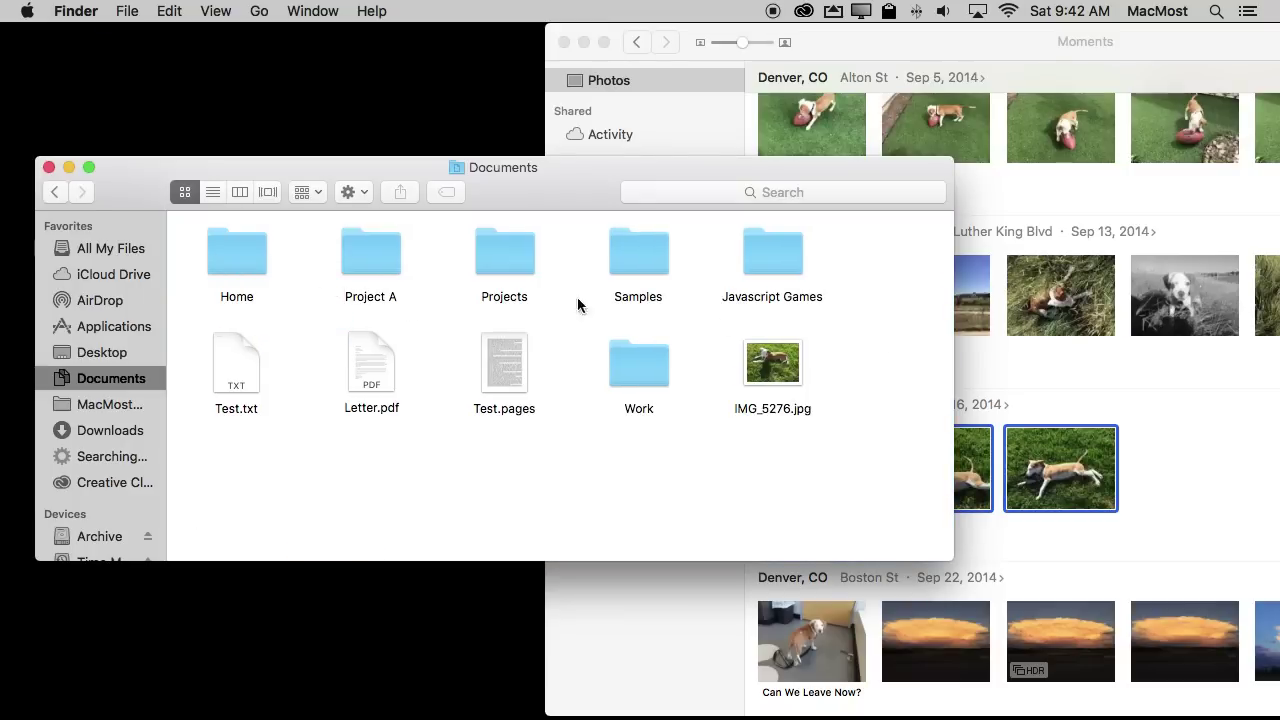
Insert IMG_5276.jpg from the Documents folder into the blank Pages document and reposition the image up within the page margins
{"action": "left_click", "coordinate": [1083, 378]}
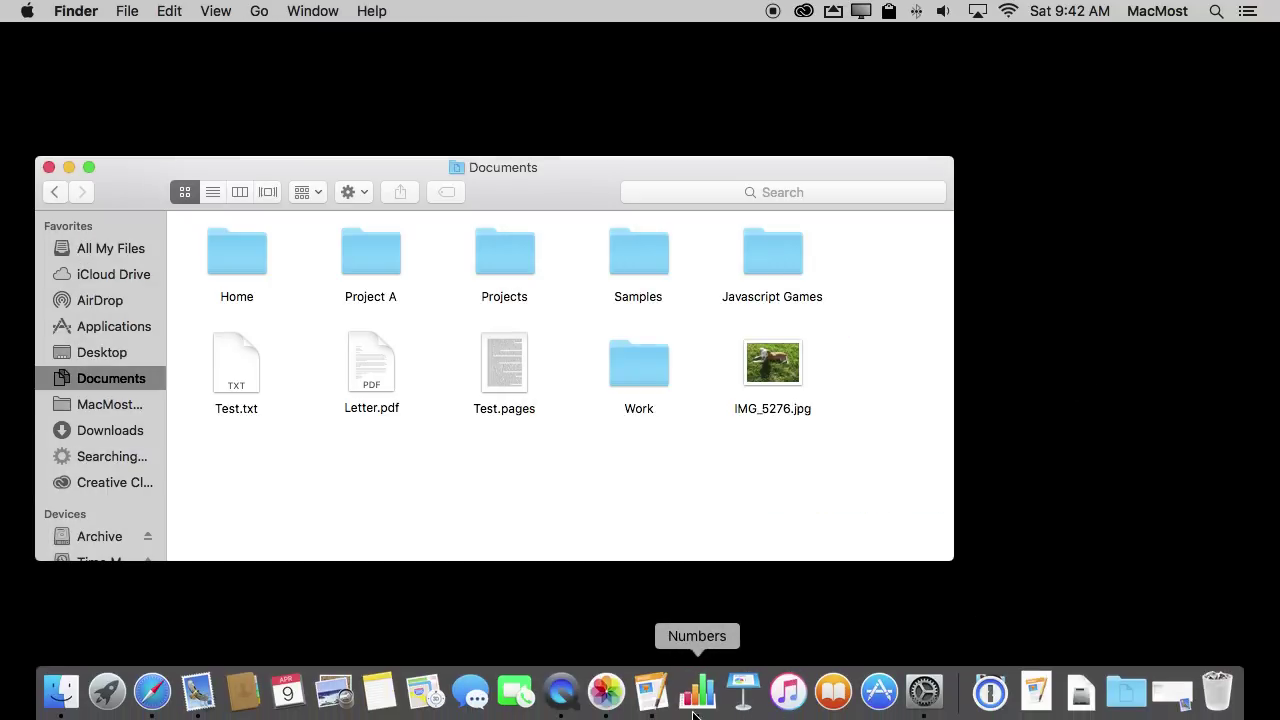
{"action": "left_click", "coordinate": [655, 700]}
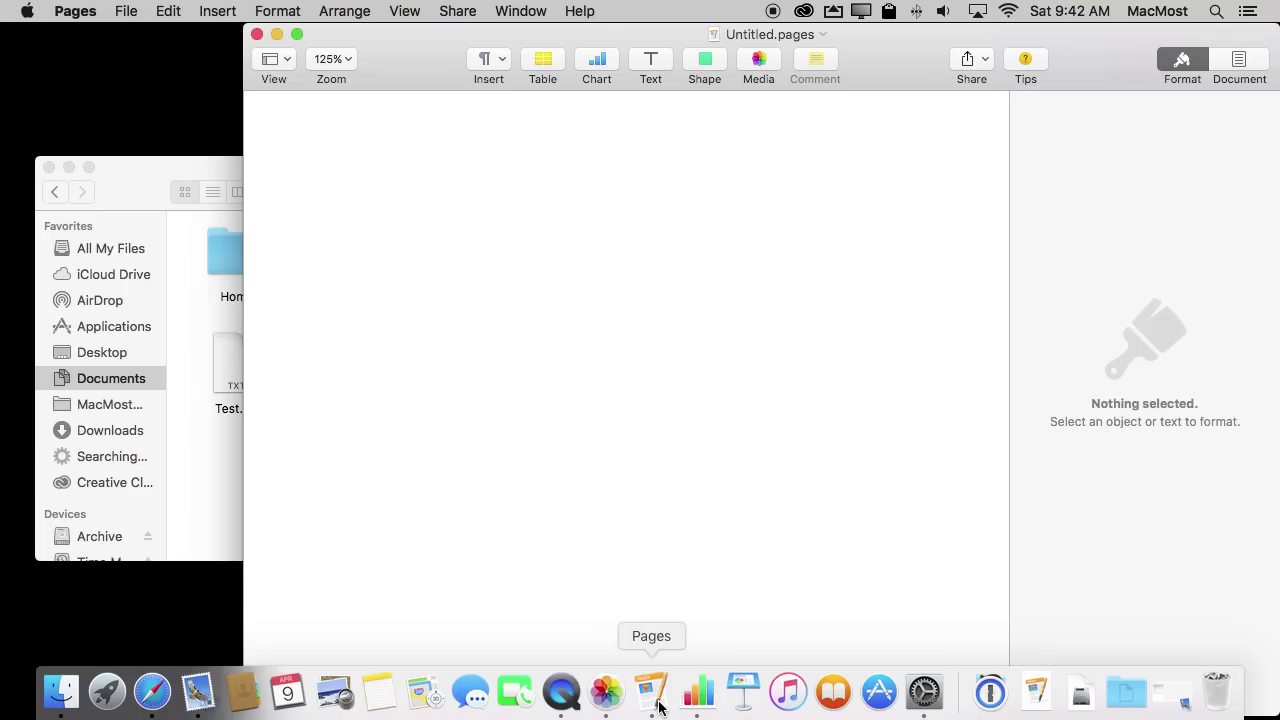
{"action": "left_click", "coordinate": [192, 190]}
{"action": "left_click_drag", "start_coordinate": [768, 360], "coordinate": [567, 601]}
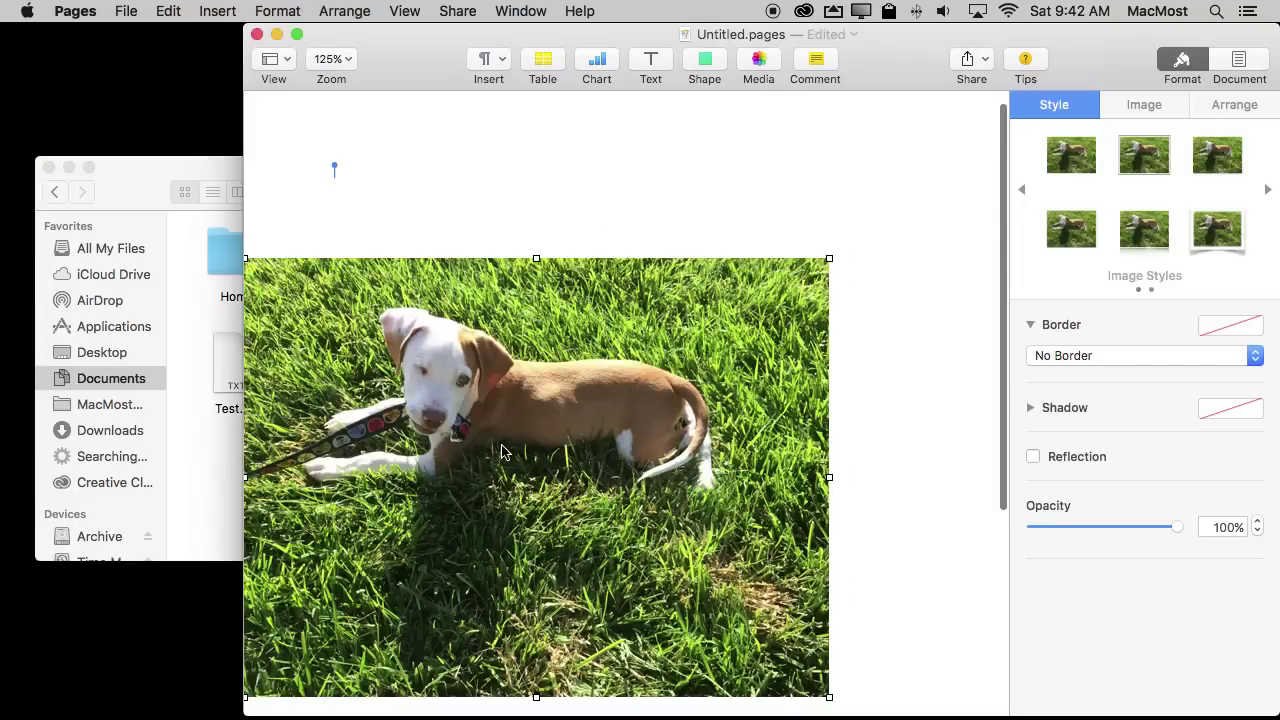
{"action": "left_click_drag", "start_coordinate": [498, 458], "coordinate": [604, 378]}
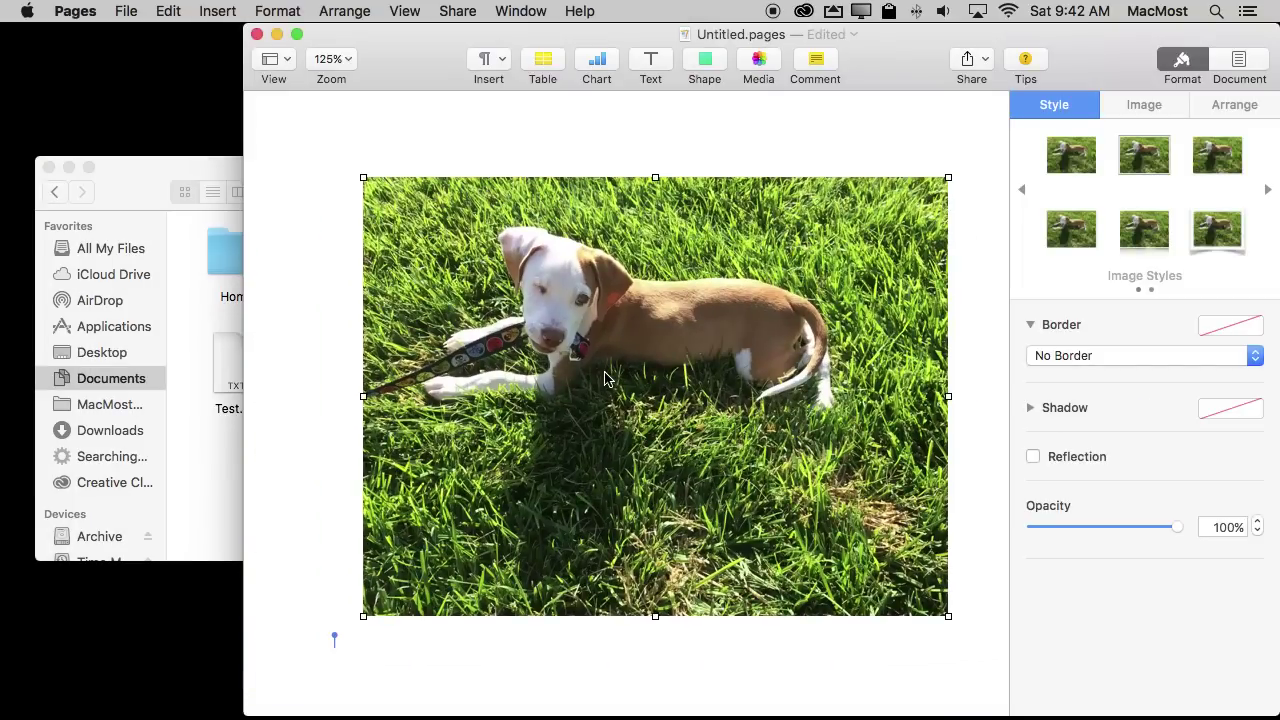
{"action": "key", "text": "super+h"}
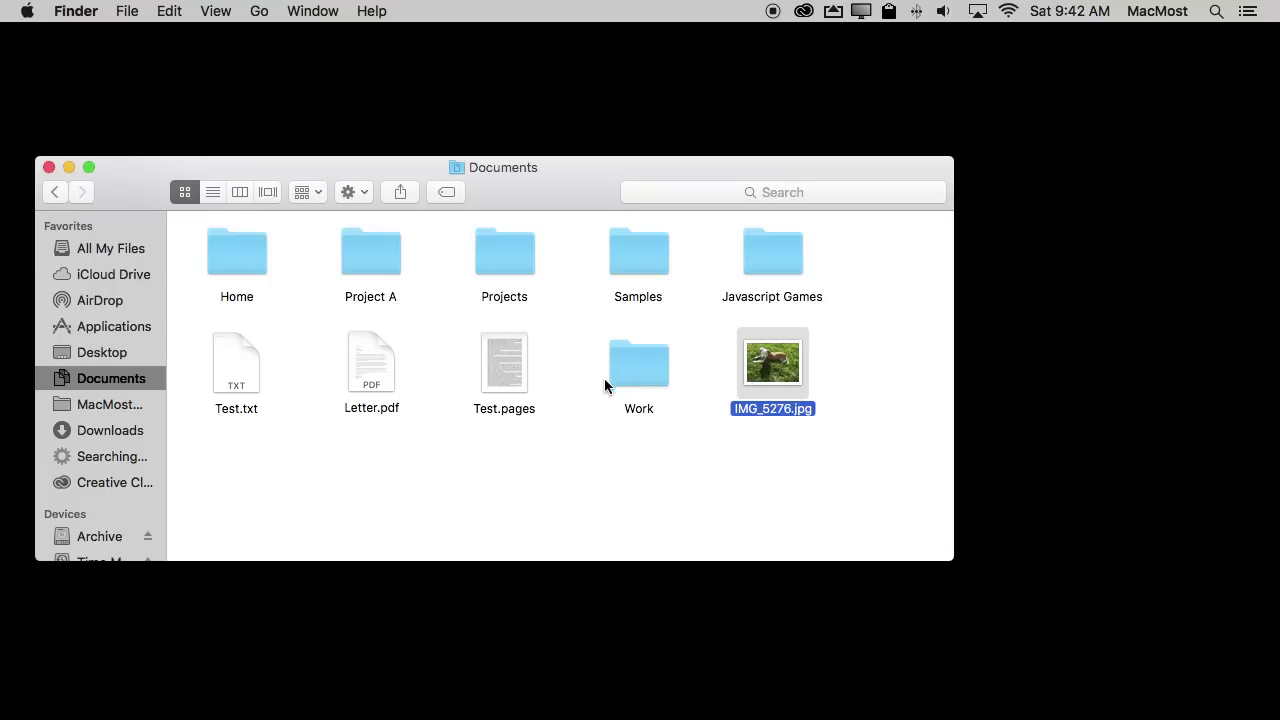
Open Test.txt from the Documents folder in Pages, and return to the Documents window
{"action": "mouse_move", "coordinate": [506, 716]}
{"action": "left_click", "coordinate": [230, 360]}
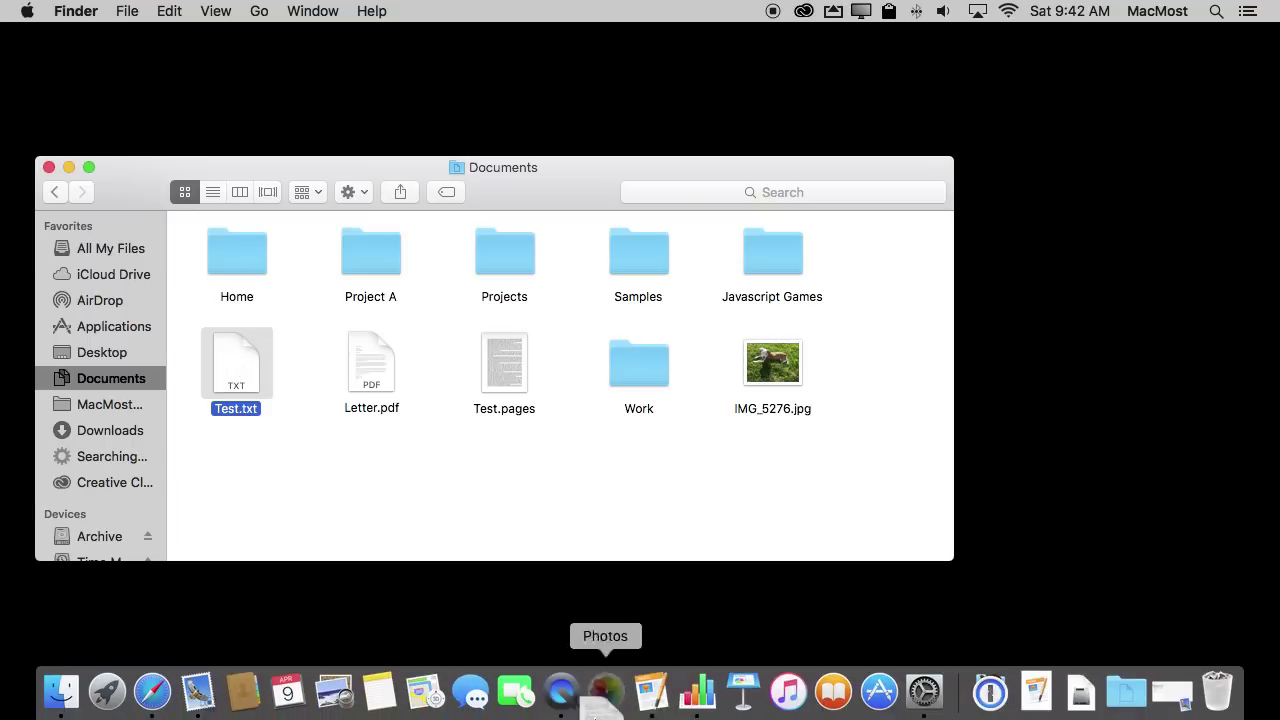
{"action": "left_click_drag", "start_coordinate": [596, 710], "coordinate": [645, 688]}
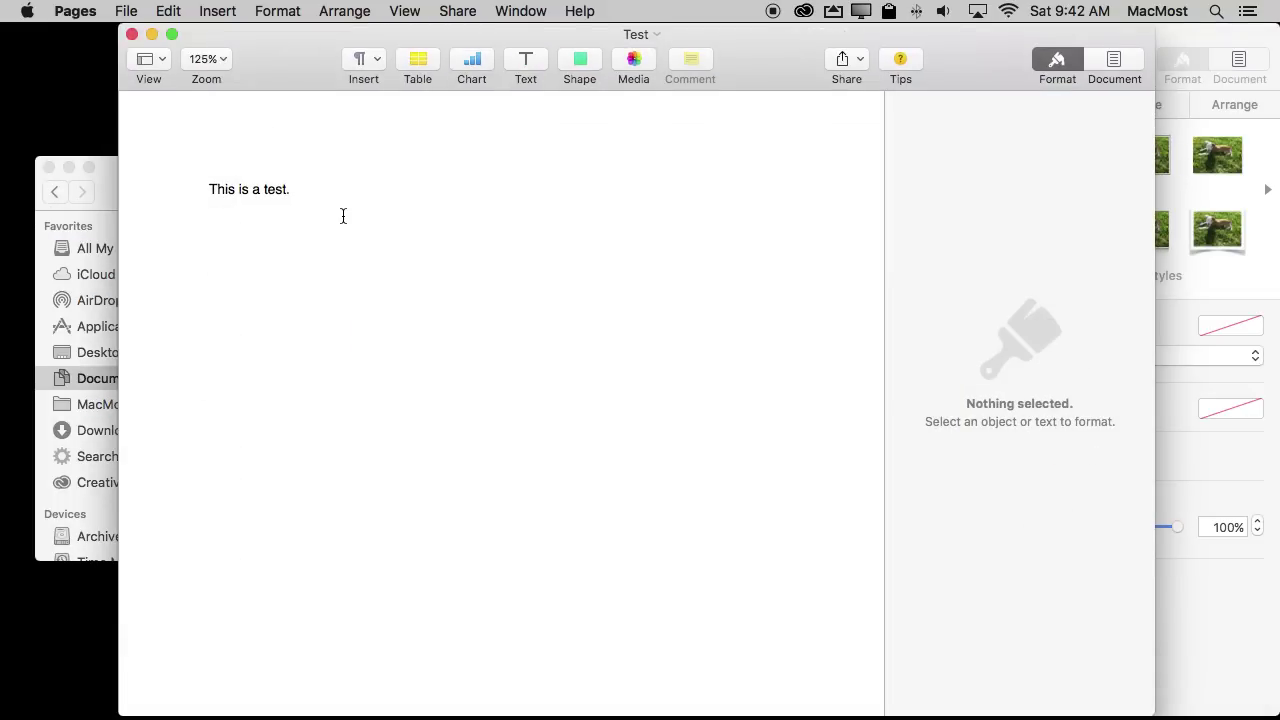
{"action": "key", "text": "super+q"}
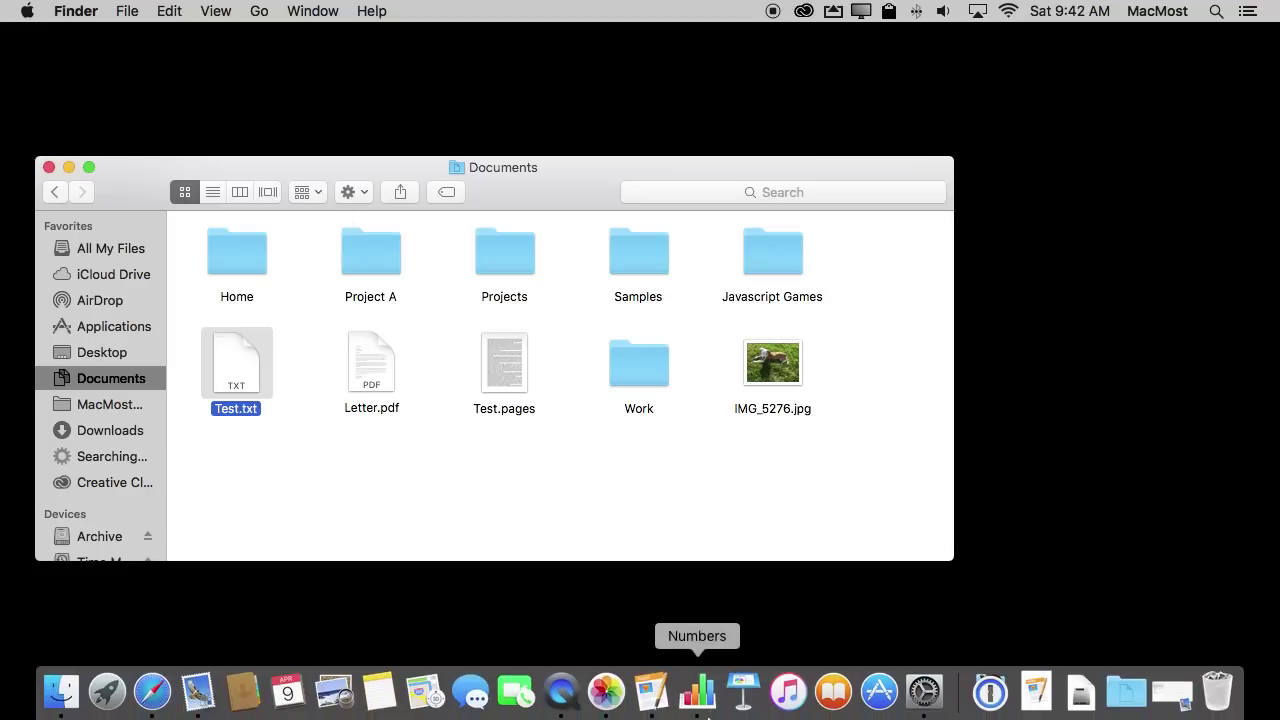
Create a new Mail message containing Letter.pdf from the Documents folder
{"action": "left_click", "coordinate": [371, 370]}
{"action": "left_click_drag", "start_coordinate": [370, 372], "coordinate": [195, 697]}
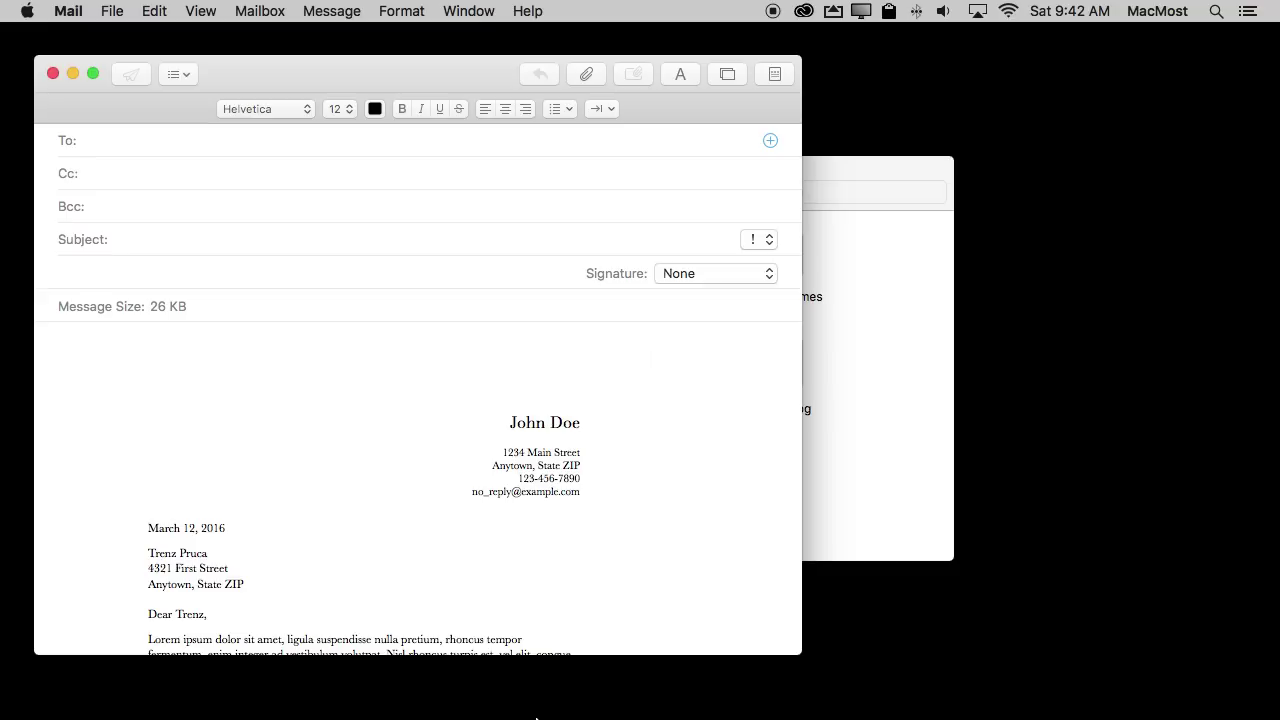
Create another blank Mail message and enter "Some text" in its body, followed by a new line
{"action": "key", "text": "super+n"}
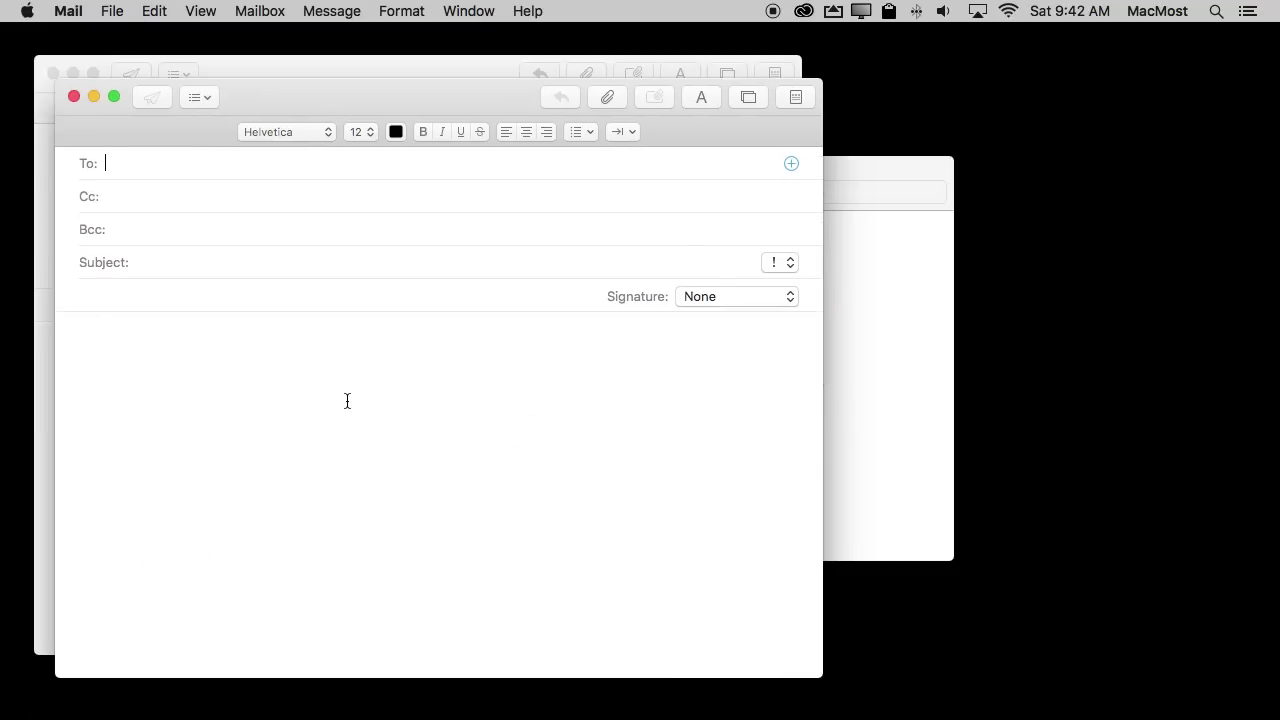
{"action": "left_click", "coordinate": [289, 502]}
{"action": "type", "text": "Some text"}
{"action": "key", "text": "Return"}
Place the Documents window beside the Mail message, insert IMG_5276.jpg below "Some text", and hide Mail
{"action": "left_click", "coordinate": [886, 268]}
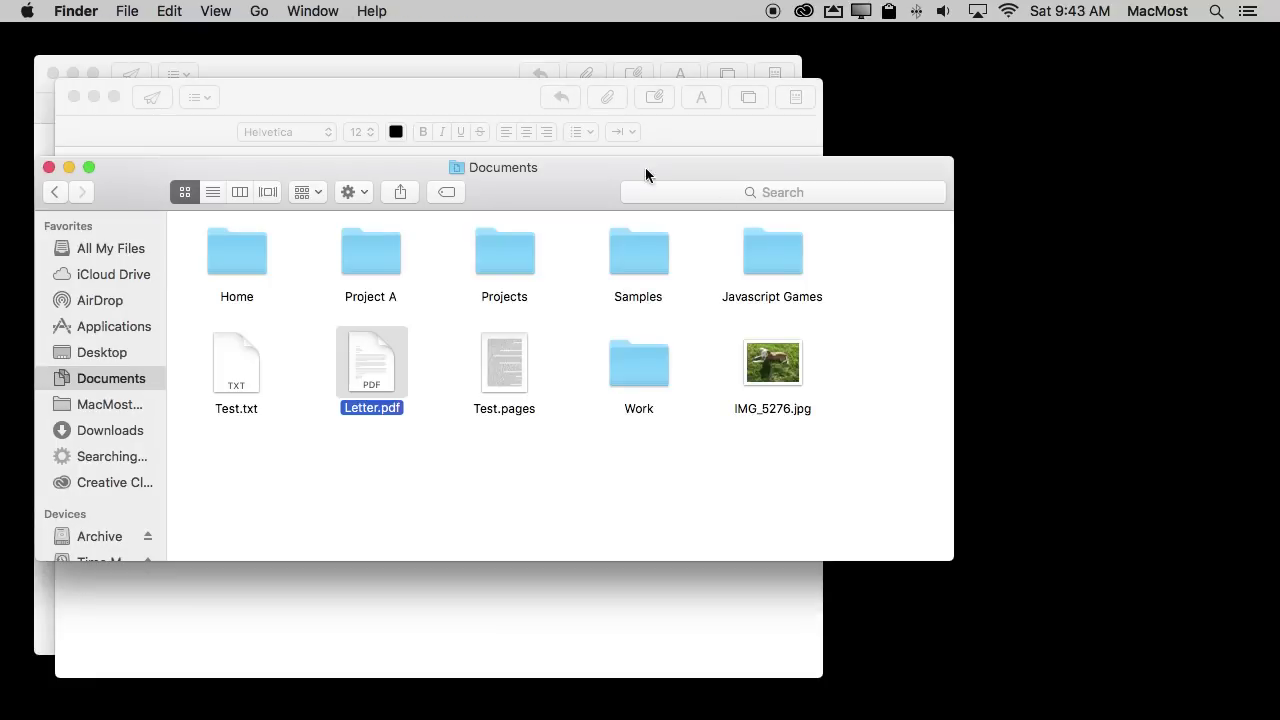
{"action": "left_click_drag", "start_coordinate": [645, 167], "coordinate": [953, 85]}
{"action": "left_click", "coordinate": [109, 399]}
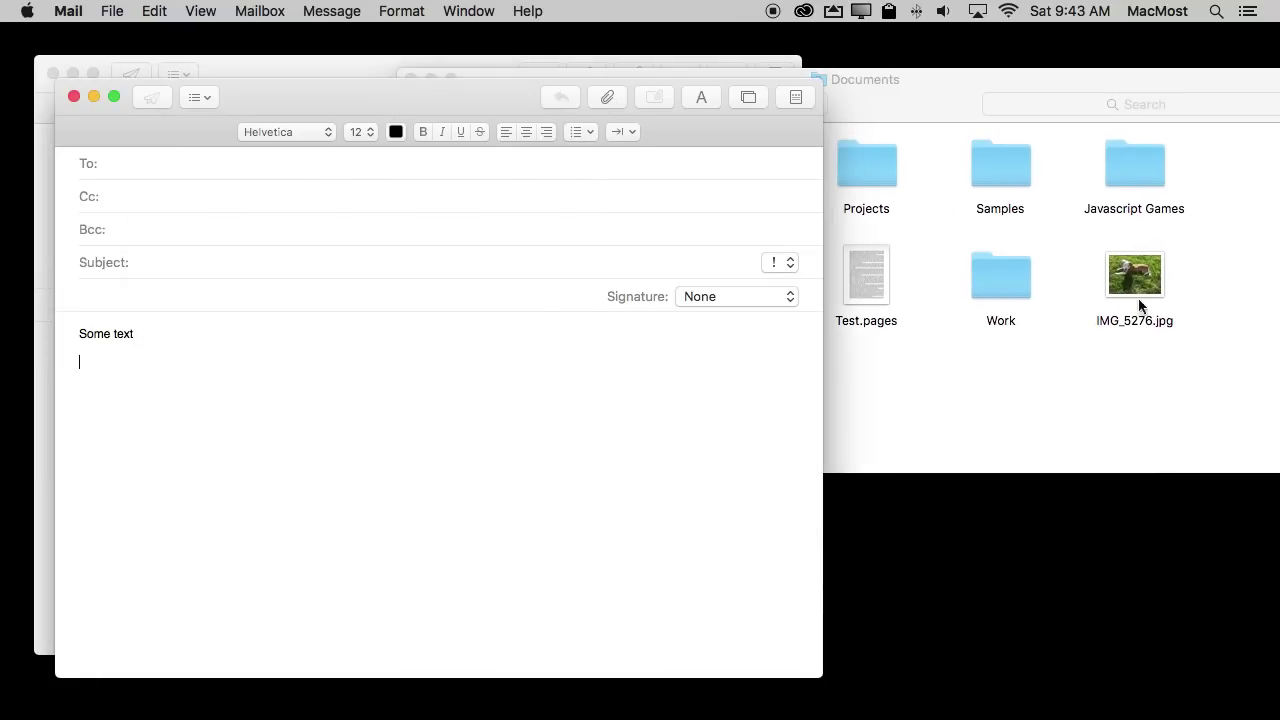
{"action": "left_click_drag", "start_coordinate": [1132, 282], "coordinate": [211, 470]}
{"action": "mouse_move", "coordinate": [211, 470]}
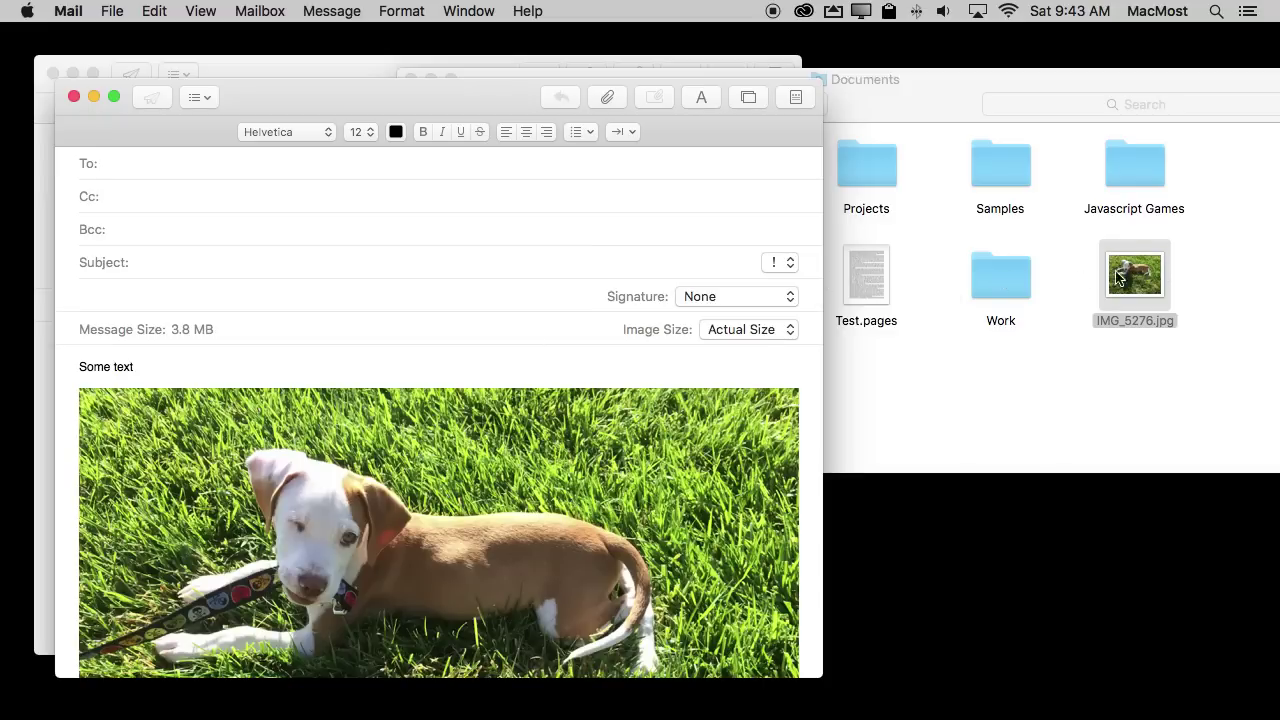
{"action": "mouse_move", "coordinate": [239, 522]}
{"action": "key", "text": "super+h"}
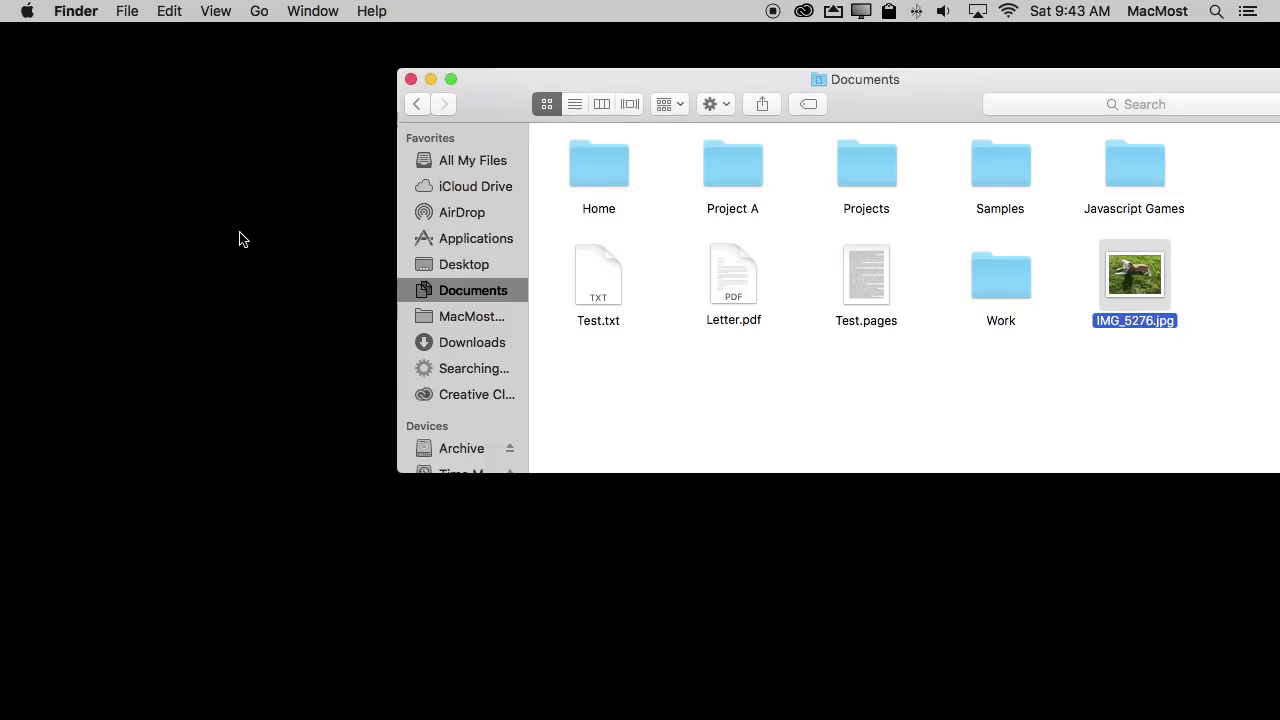
Open the Desktop & Screen Saver preferences in System Preferences and move the window so IMG_5276.jpg stays accessible
{"action": "left_click", "coordinate": [38, 11]}
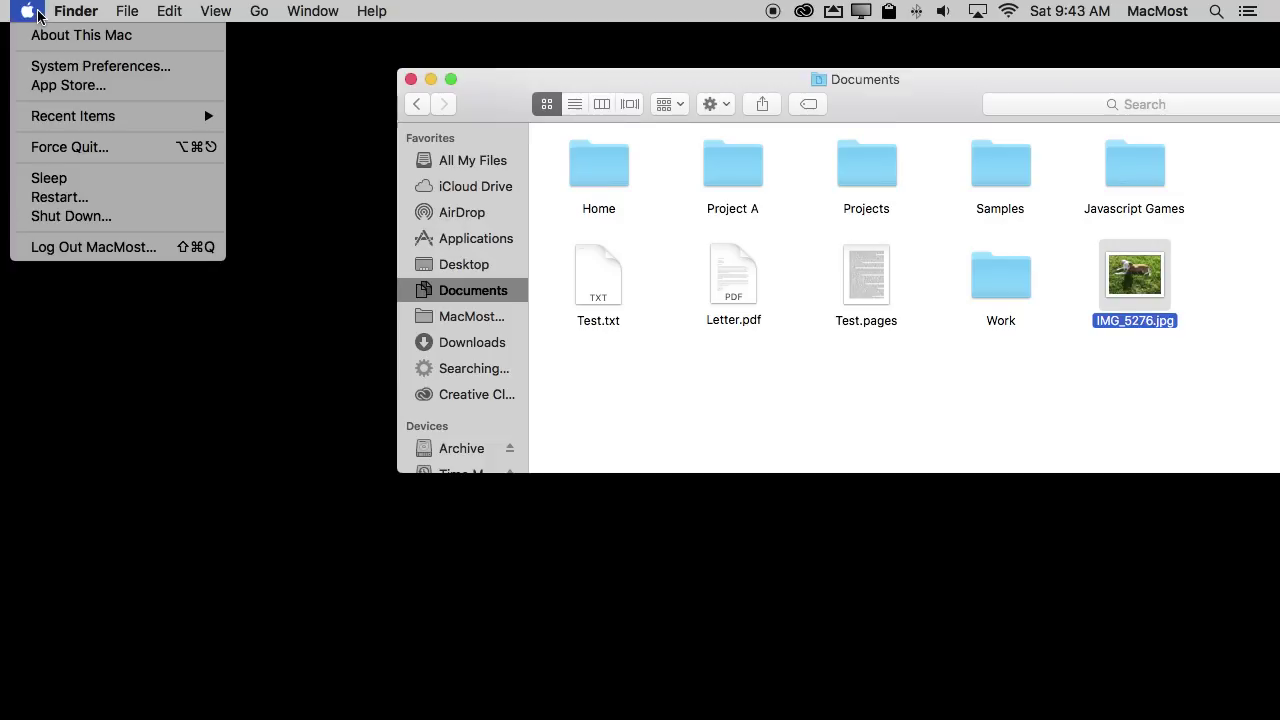
{"action": "left_click", "coordinate": [58, 64]}
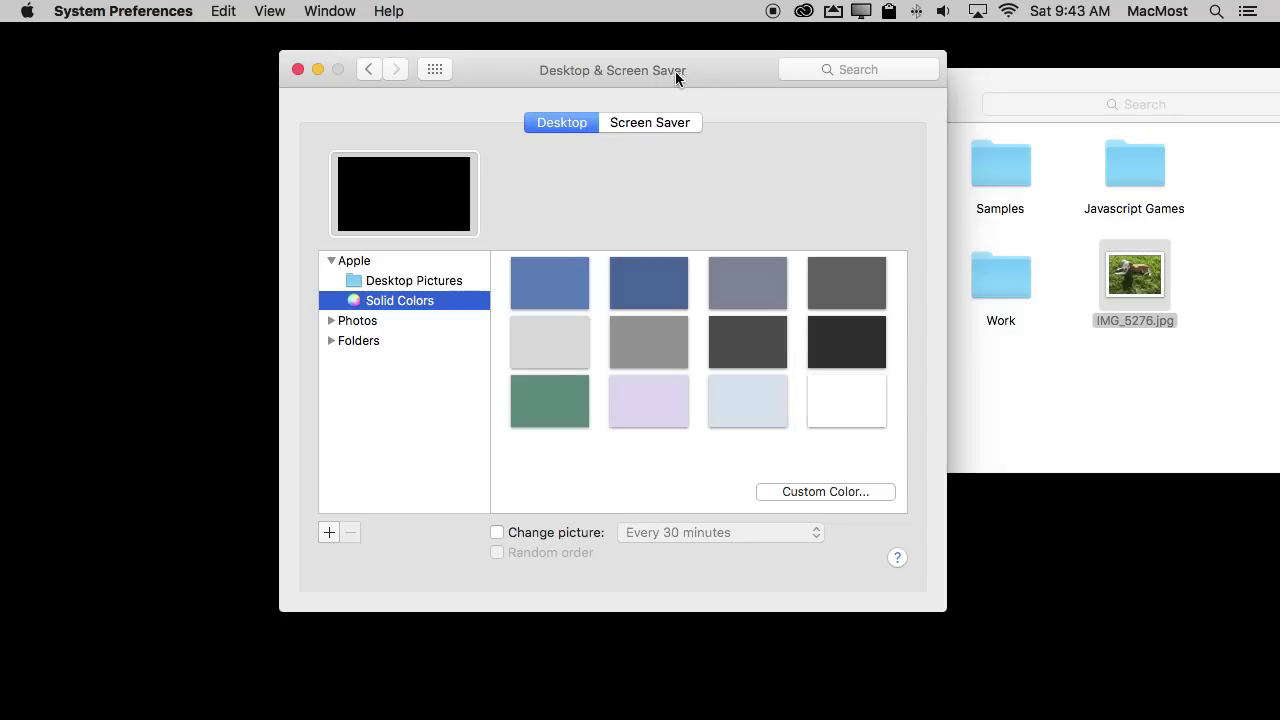
{"action": "left_click_drag", "start_coordinate": [675, 74], "coordinate": [570, 90]}
Try to use IMG_5276.jpg from the Documents folder as the desktop picture
{"action": "left_click", "coordinate": [268, 207]}
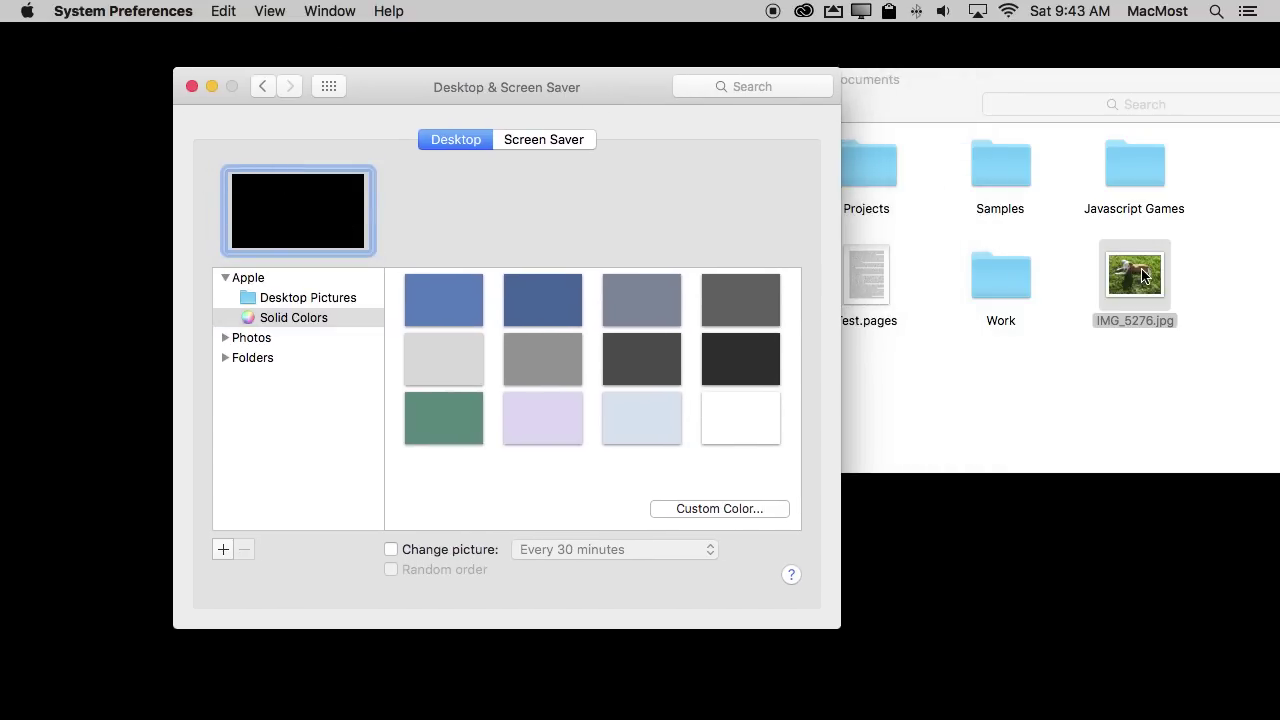
{"action": "left_click_drag", "start_coordinate": [1141, 287], "coordinate": [506, 207]}
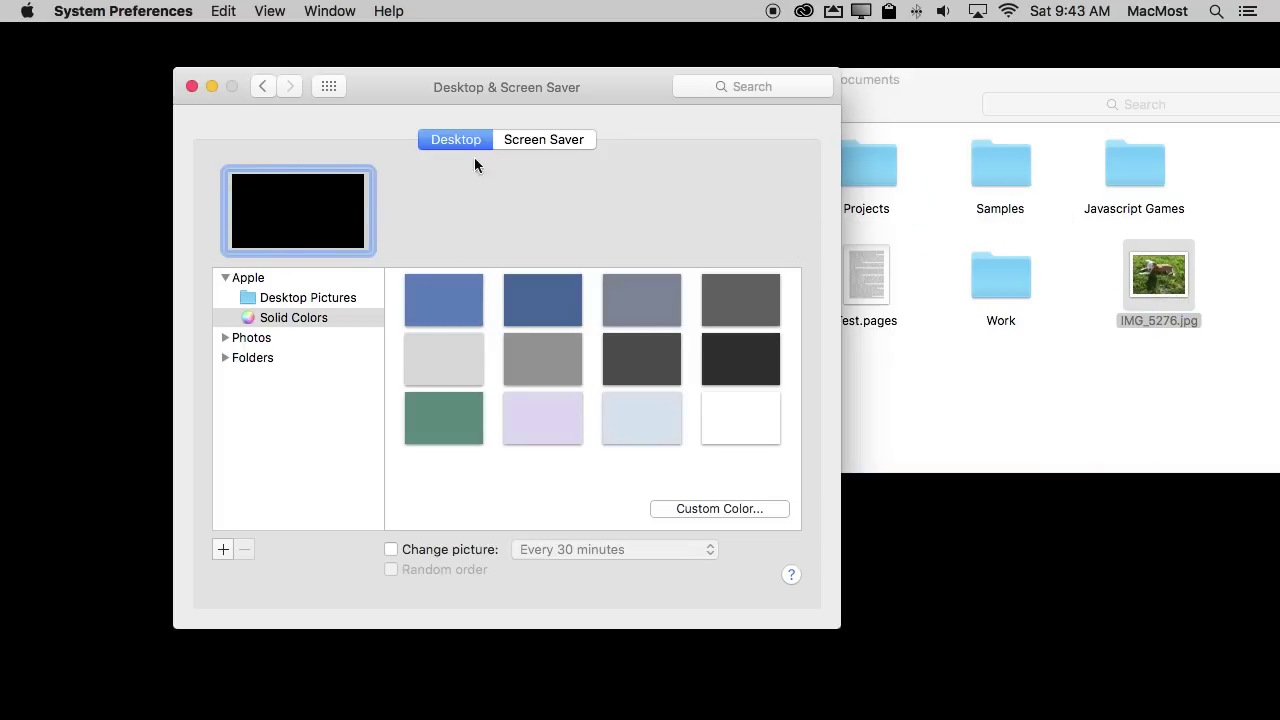
Switch to Safari's Pixabay page and move its window to uncover the desktop picture preview in System Preferences
{"action": "mouse_move", "coordinate": [694, 716]}
{"action": "mouse_move", "coordinate": [400, 716]}
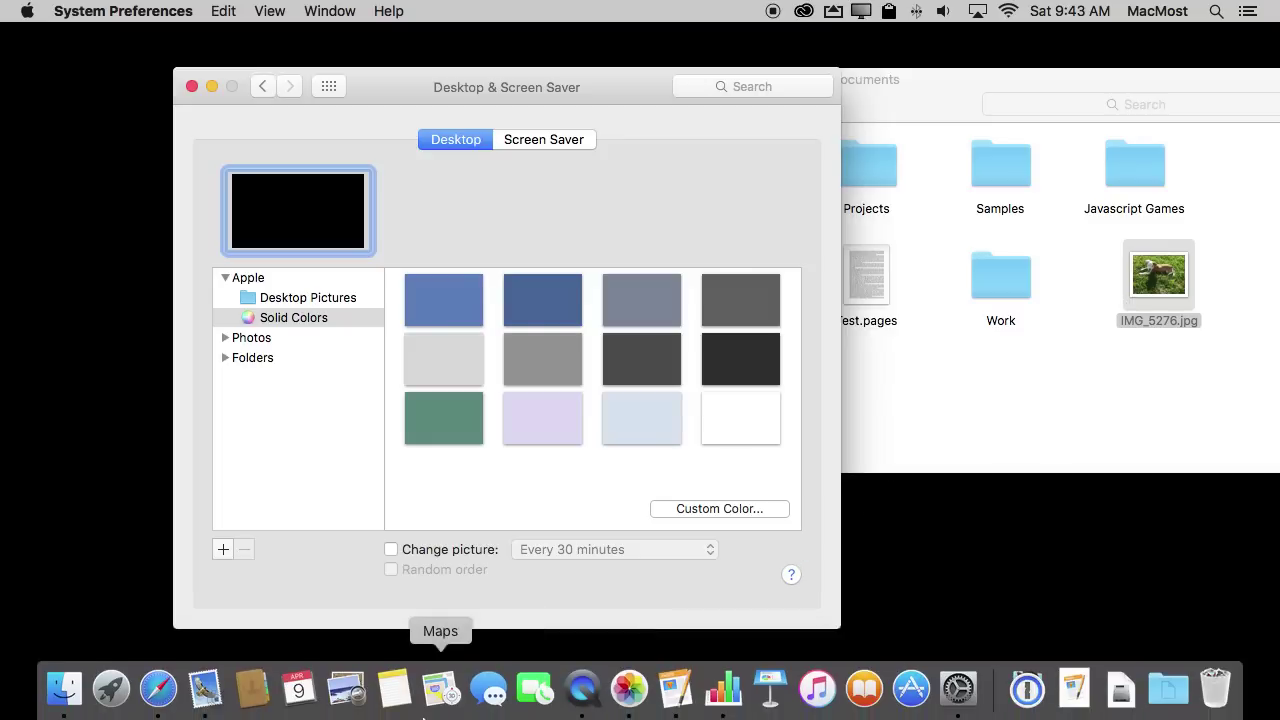
{"action": "left_click", "coordinate": [158, 688]}
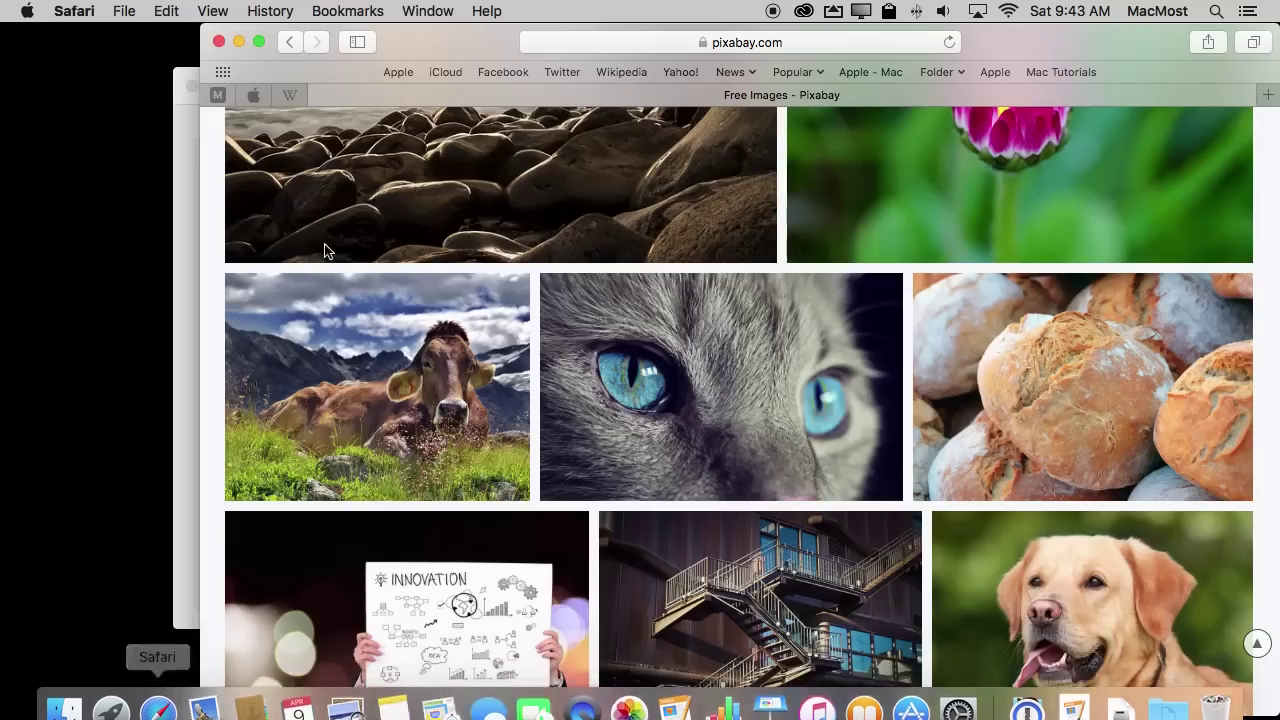
{"action": "left_click_drag", "start_coordinate": [434, 40], "coordinate": [672, 28]}
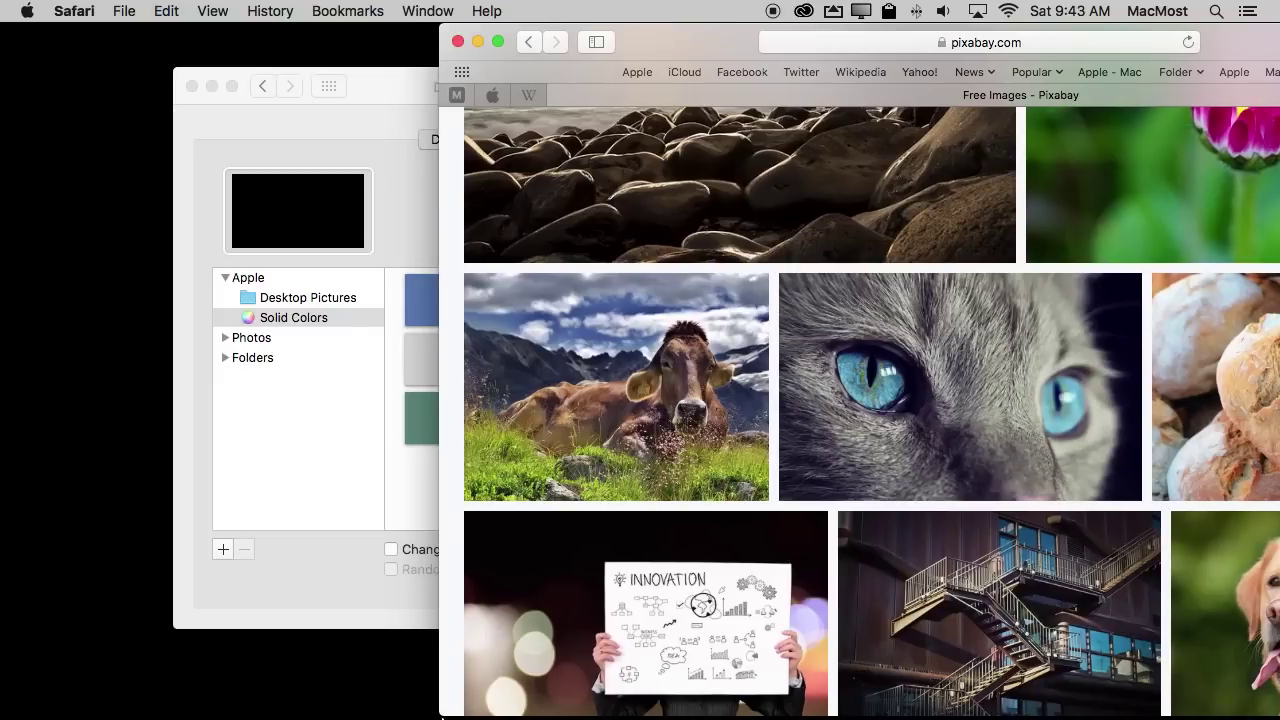
Position the Pages Test document beside Safari's Pixabay page and insert the cat eyes photo from the page into the document
{"action": "mouse_move", "coordinate": [440, 714]}
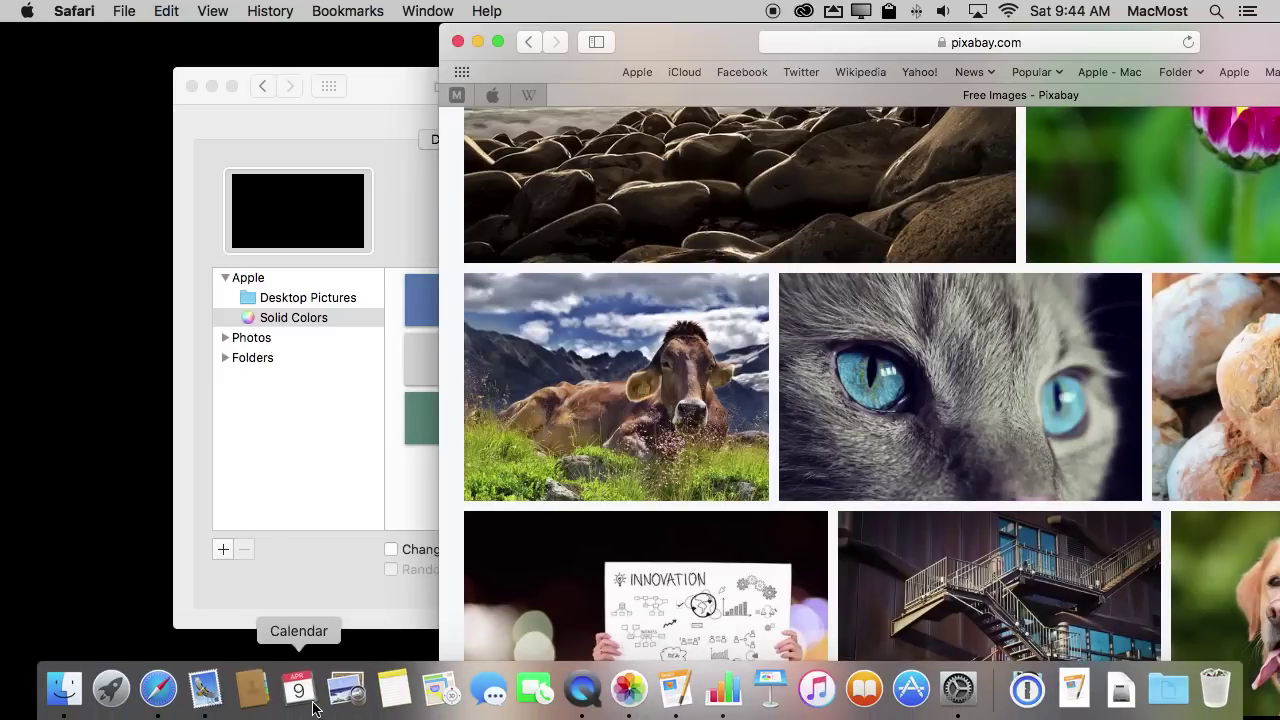
{"action": "left_click", "coordinate": [680, 686]}
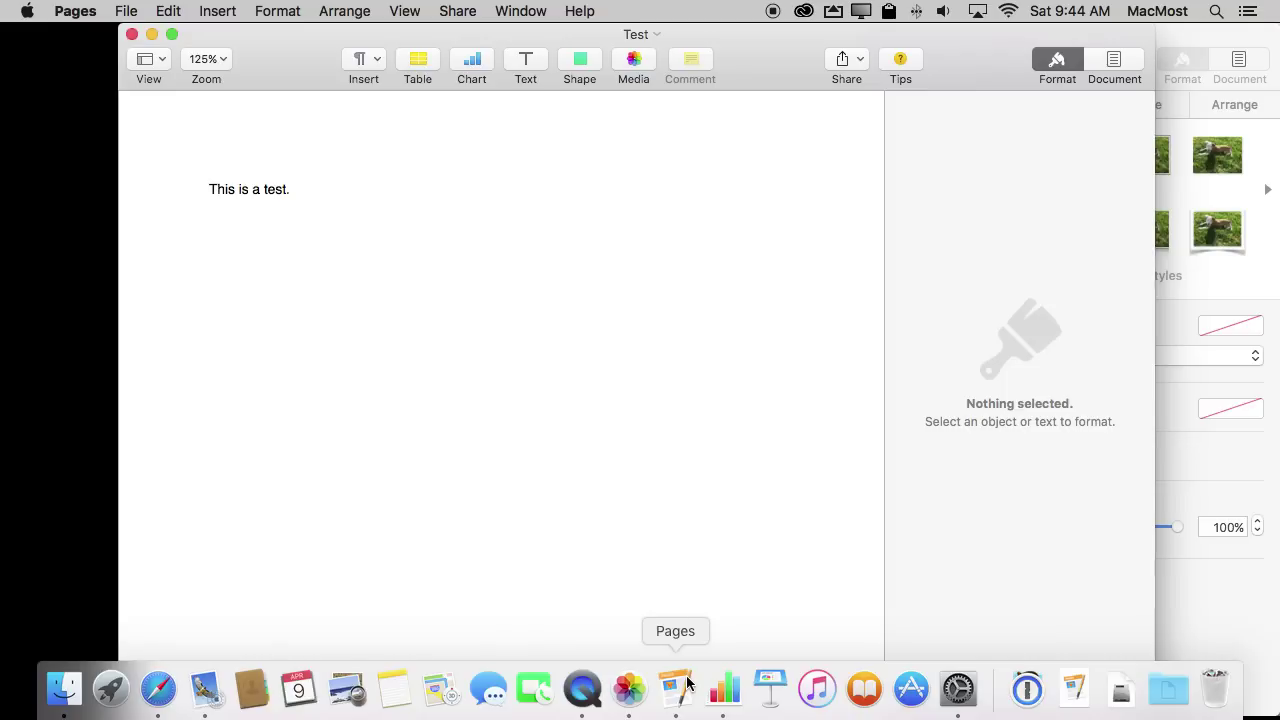
{"action": "left_click_drag", "start_coordinate": [783, 48], "coordinate": [683, 52]}
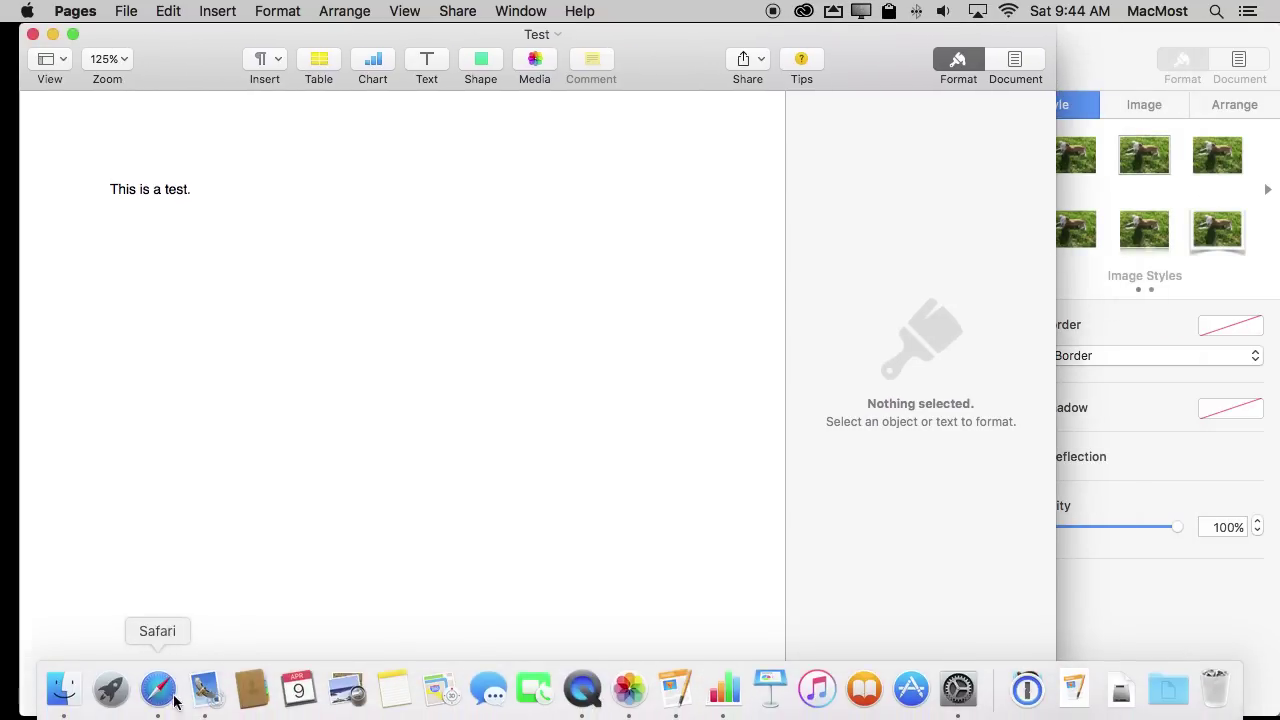
{"action": "left_click", "coordinate": [158, 690]}
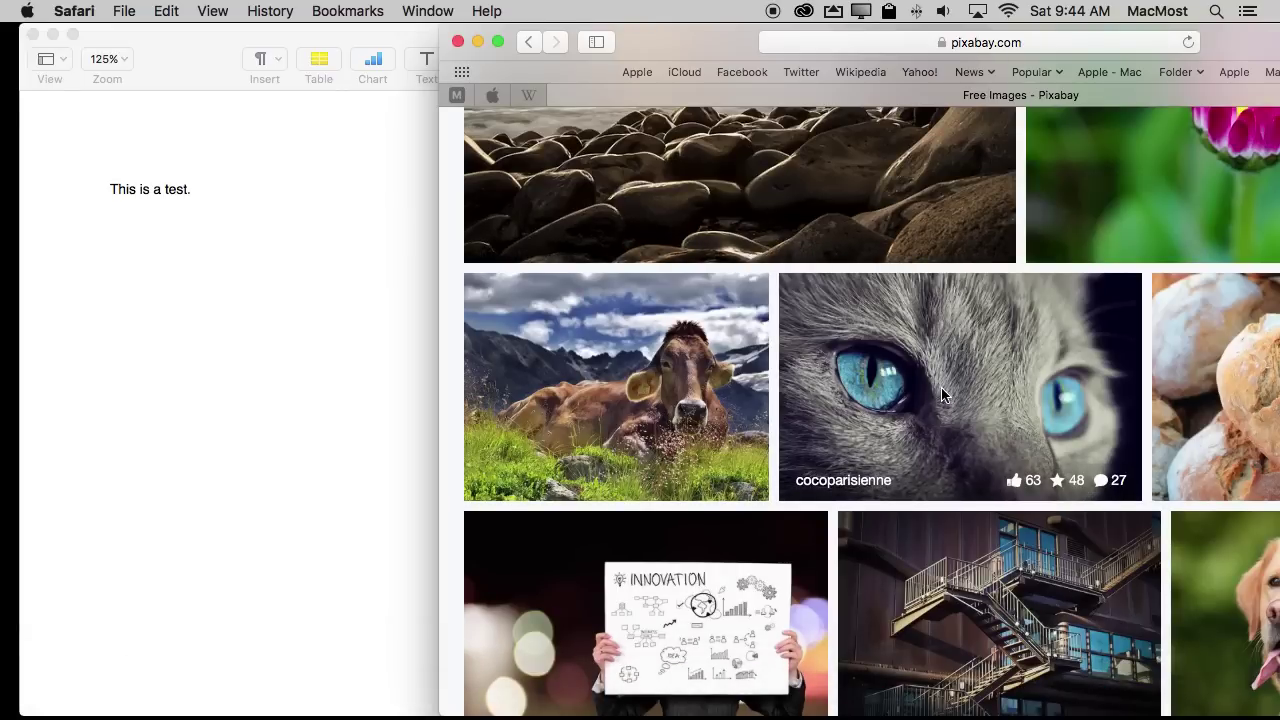
{"action": "left_click_drag", "start_coordinate": [949, 396], "coordinate": [277, 400]}
{"action": "left_click", "coordinate": [253, 188]}
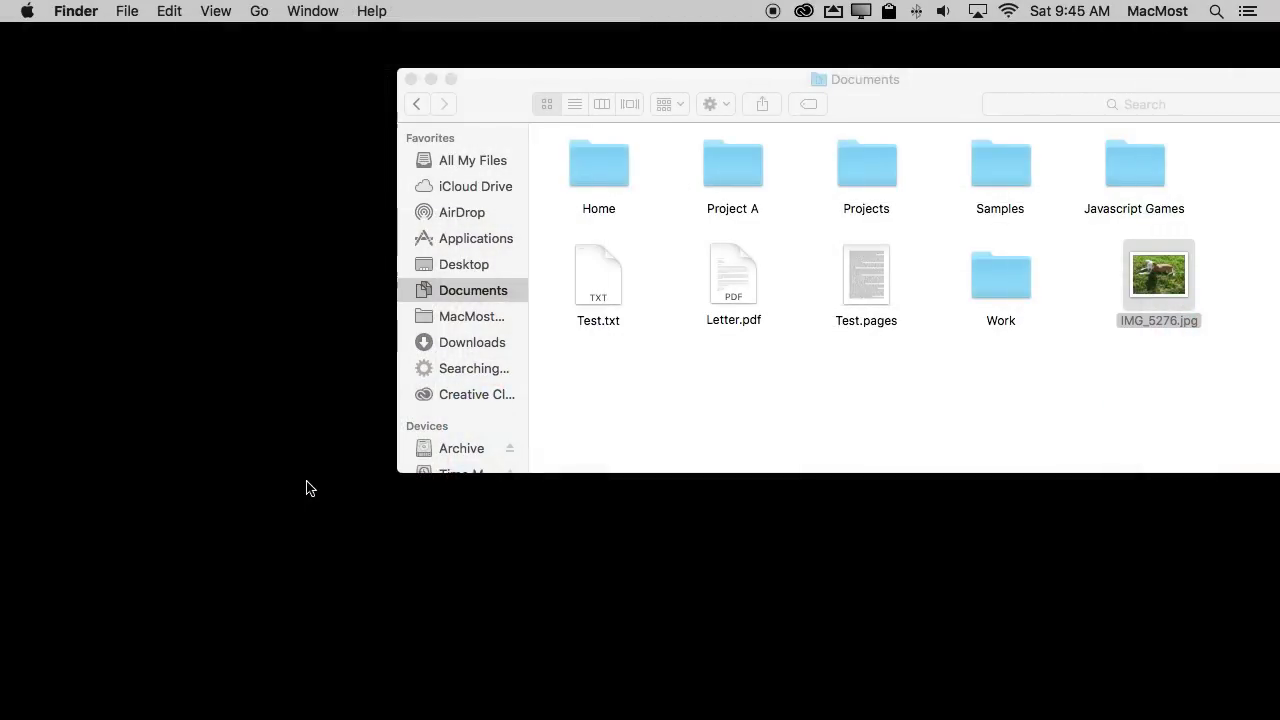
Examine the application, editing and system commands available while Finder is active
{"action": "left_click", "coordinate": [87, 14]}
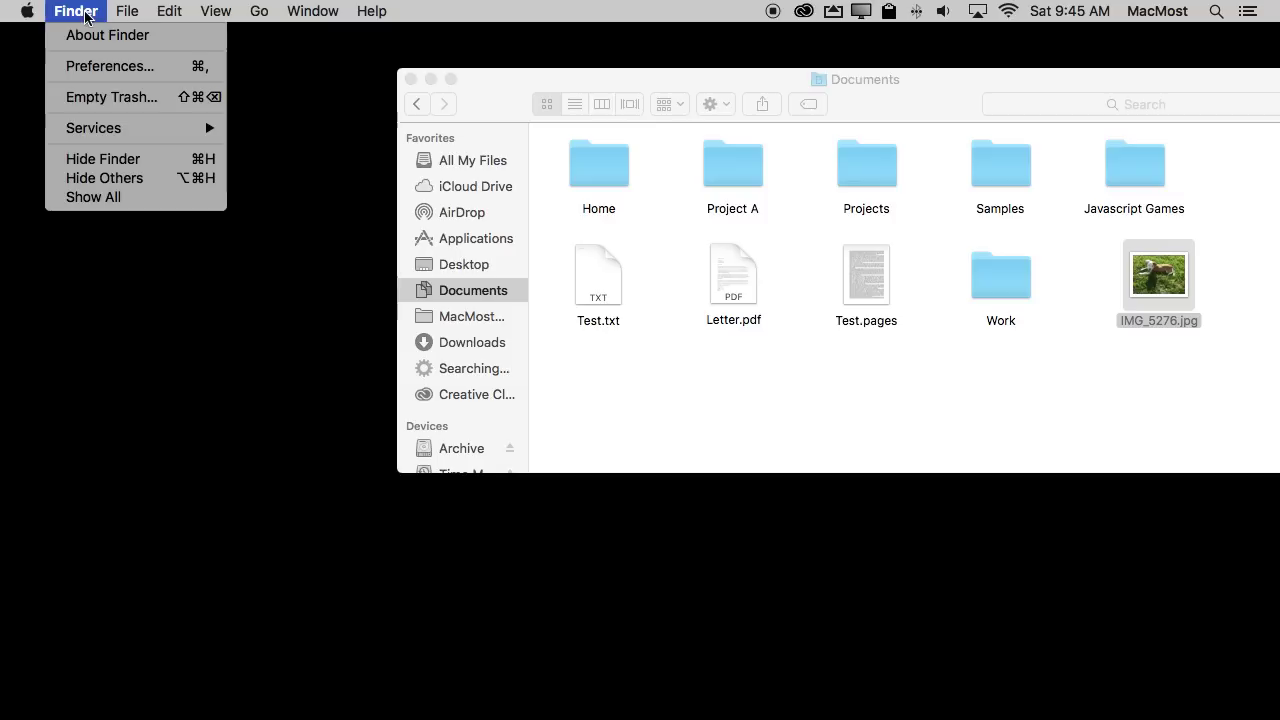
{"action": "mouse_move", "coordinate": [160, 14]}
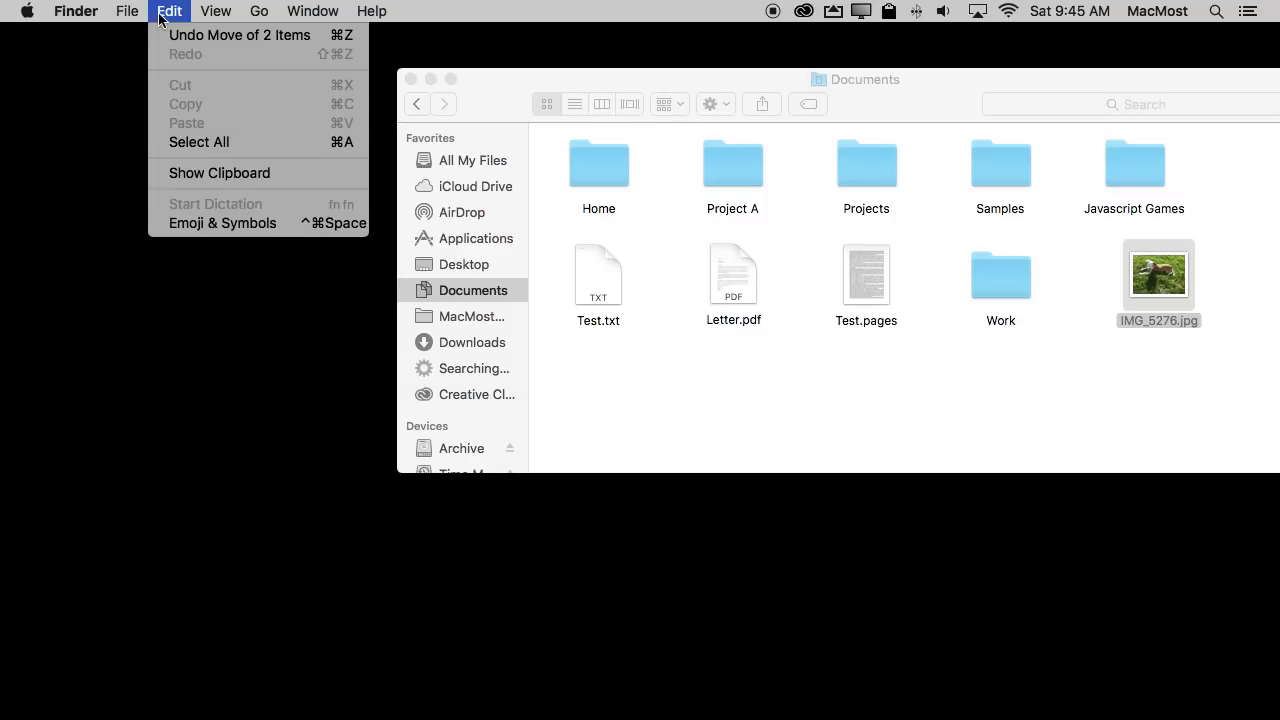
{"action": "mouse_move", "coordinate": [35, 18]}
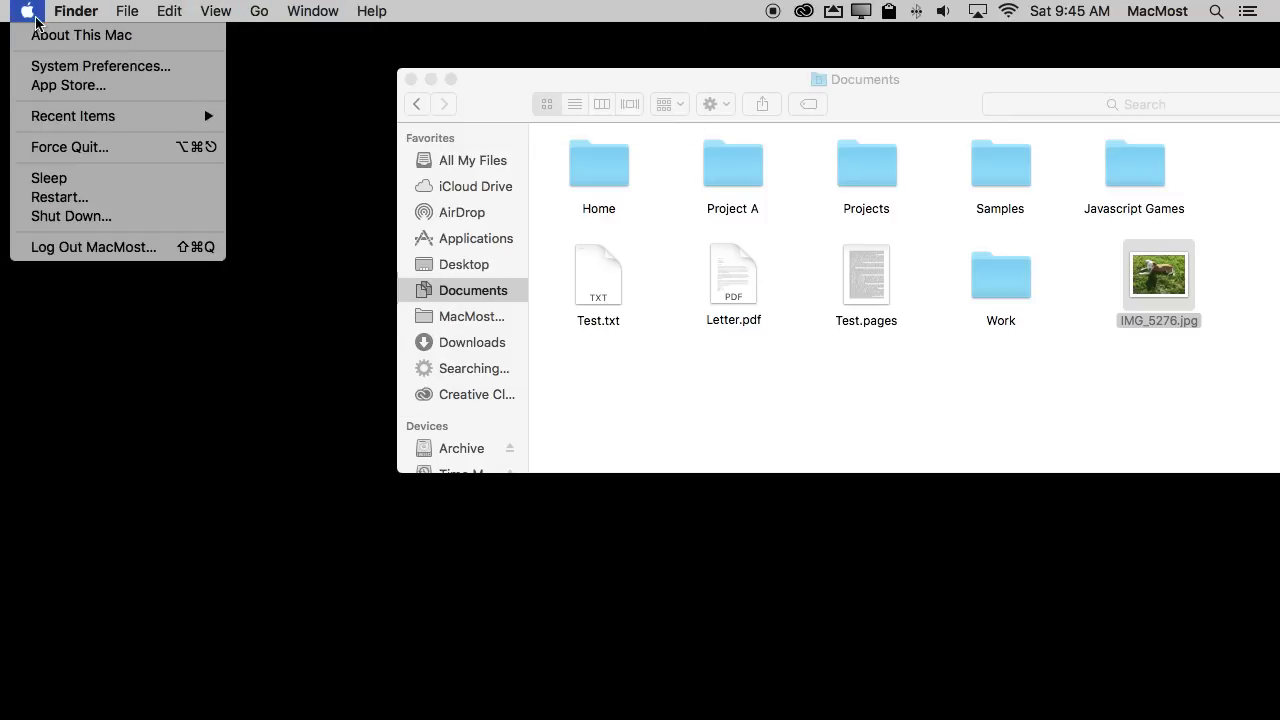
Switch to Pages and examine the Format commands for fonts, including the Ligature and Baseline options
{"action": "mouse_move", "coordinate": [958, 690]}
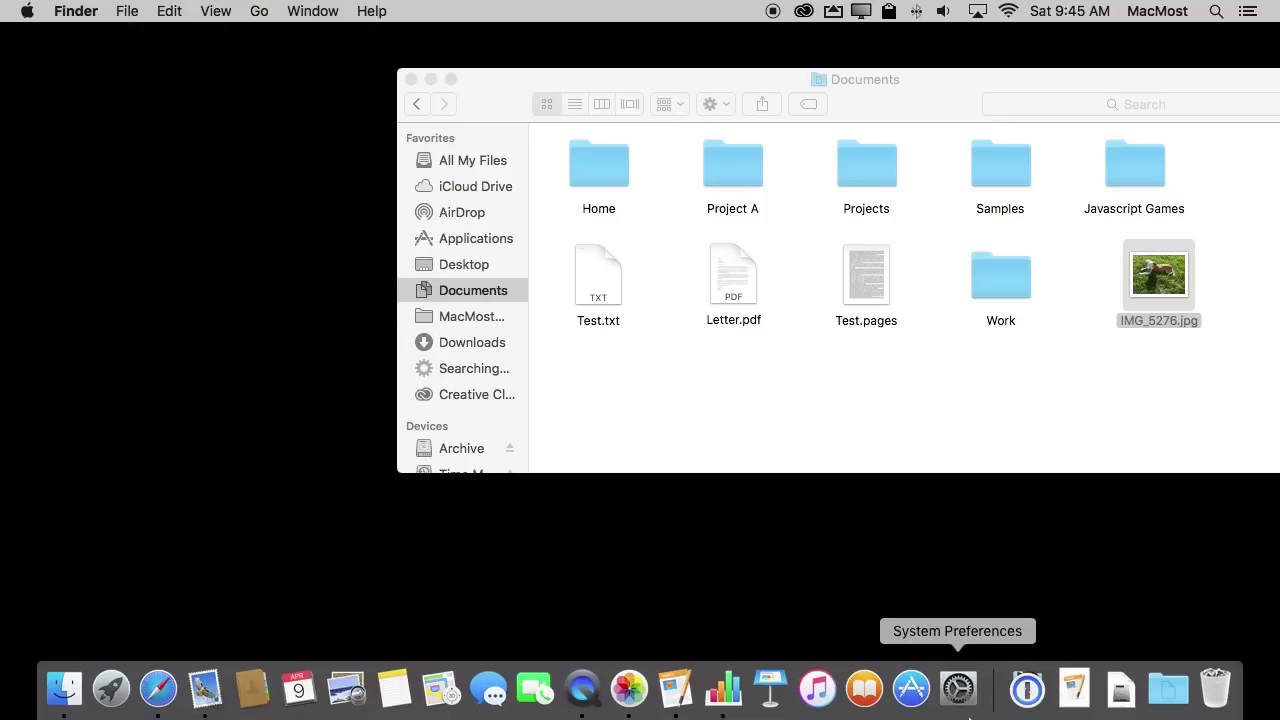
{"action": "left_click", "coordinate": [670, 690]}
{"action": "left_click", "coordinate": [277, 12]}
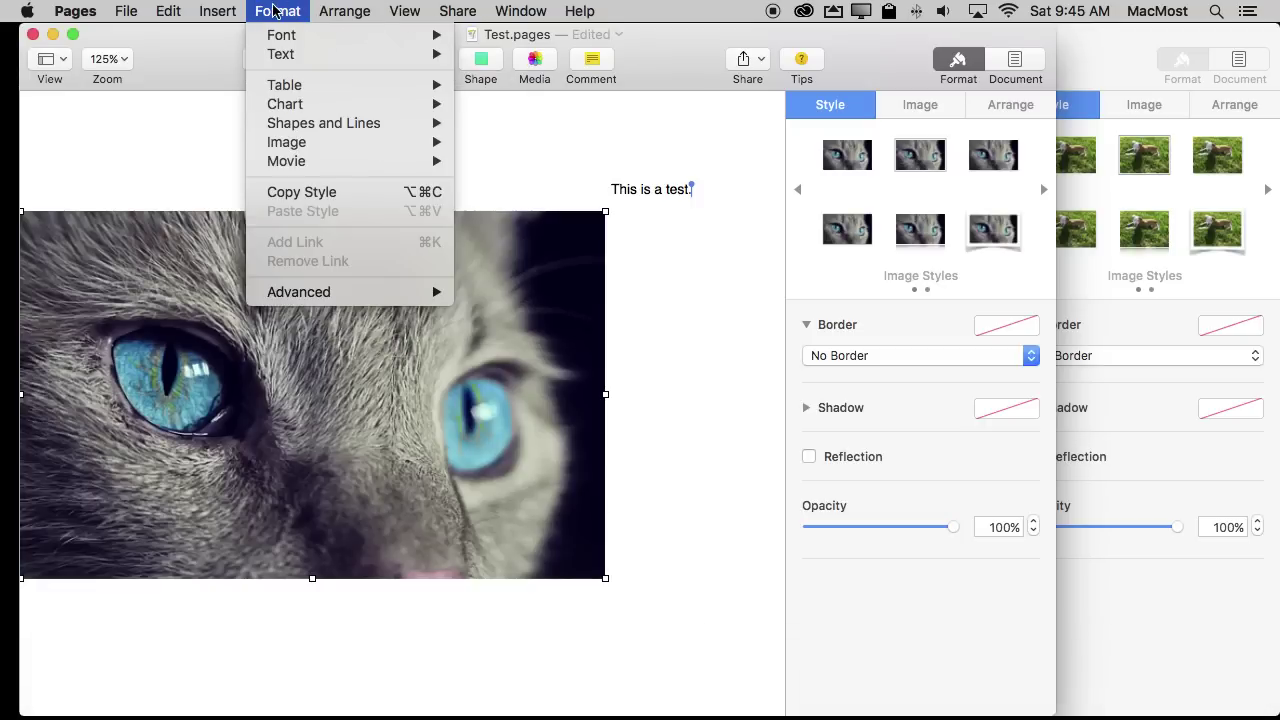
{"action": "mouse_move", "coordinate": [283, 36]}
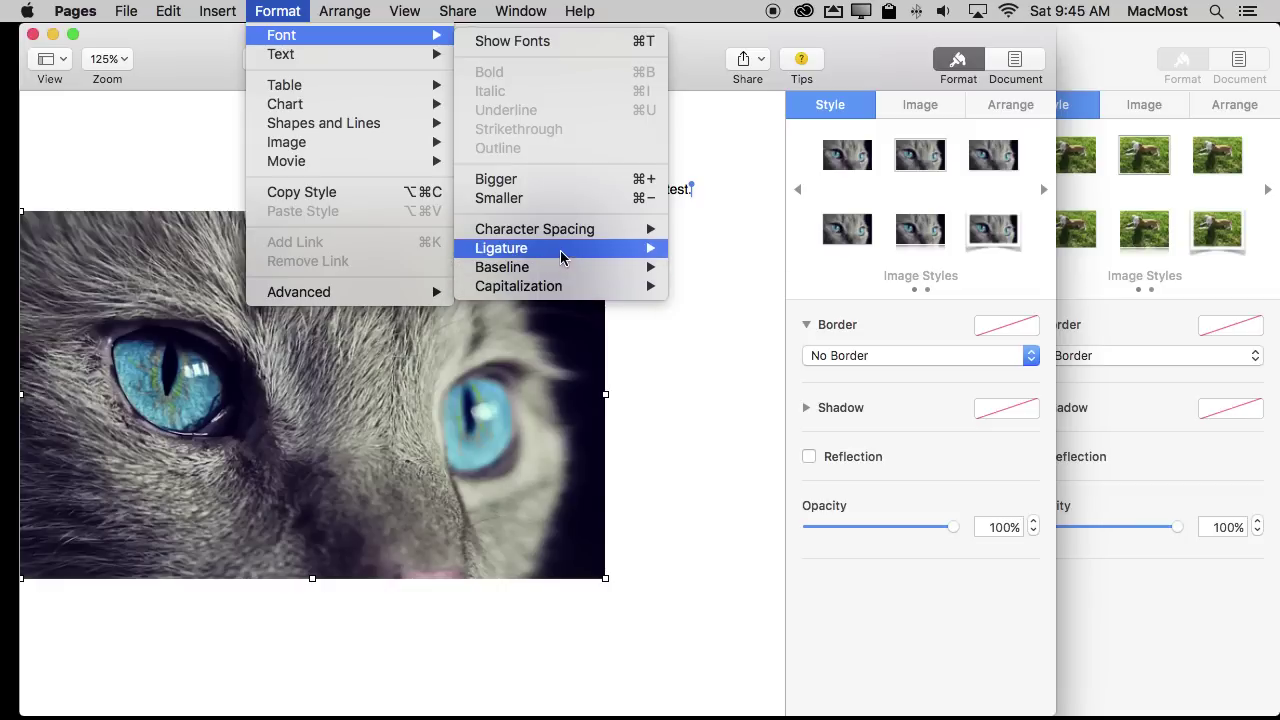
{"action": "mouse_move", "coordinate": [560, 254]}
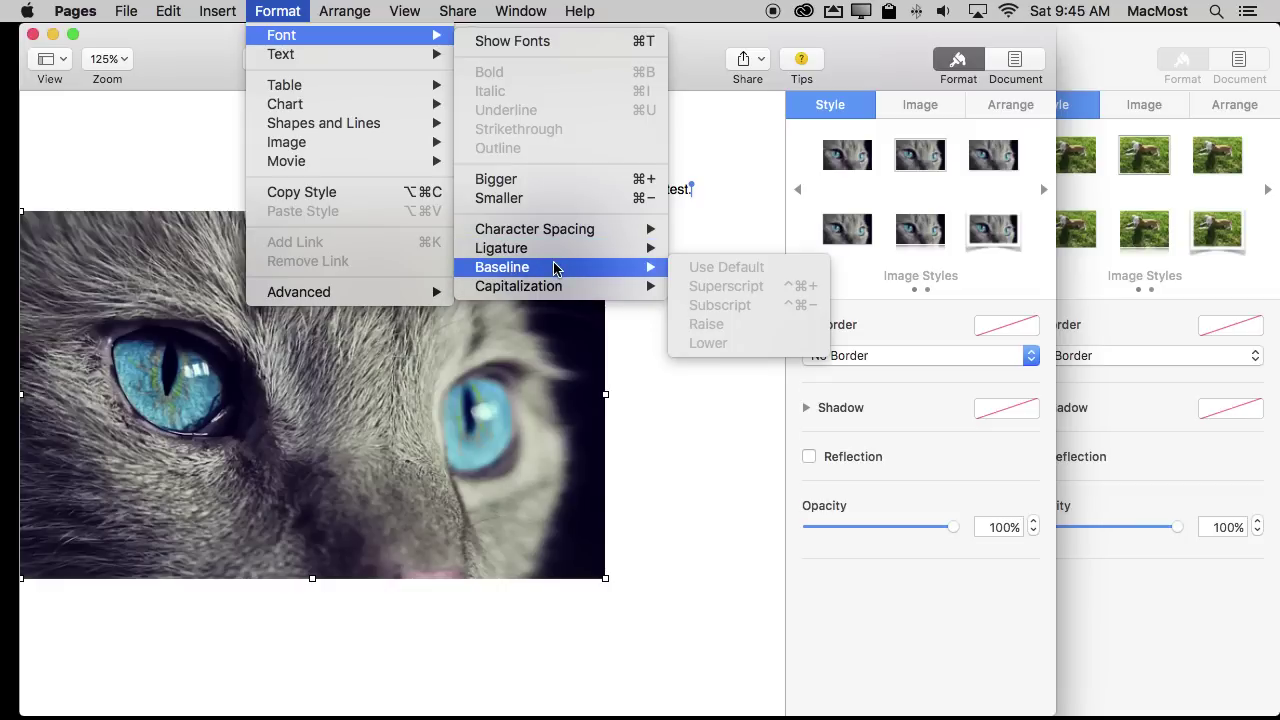
{"action": "left_click", "coordinate": [700, 502]}
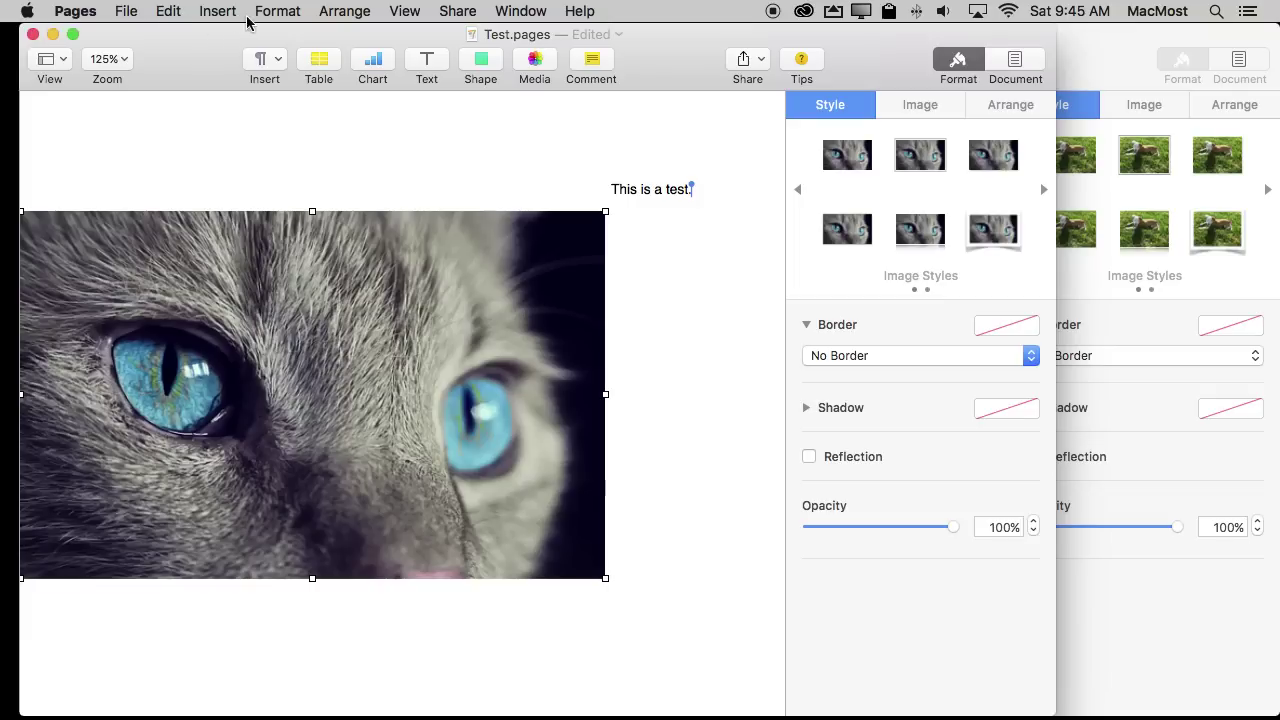
Examine the Format and Window commands offered for the Test.pages document
{"action": "left_click", "coordinate": [283, 11]}
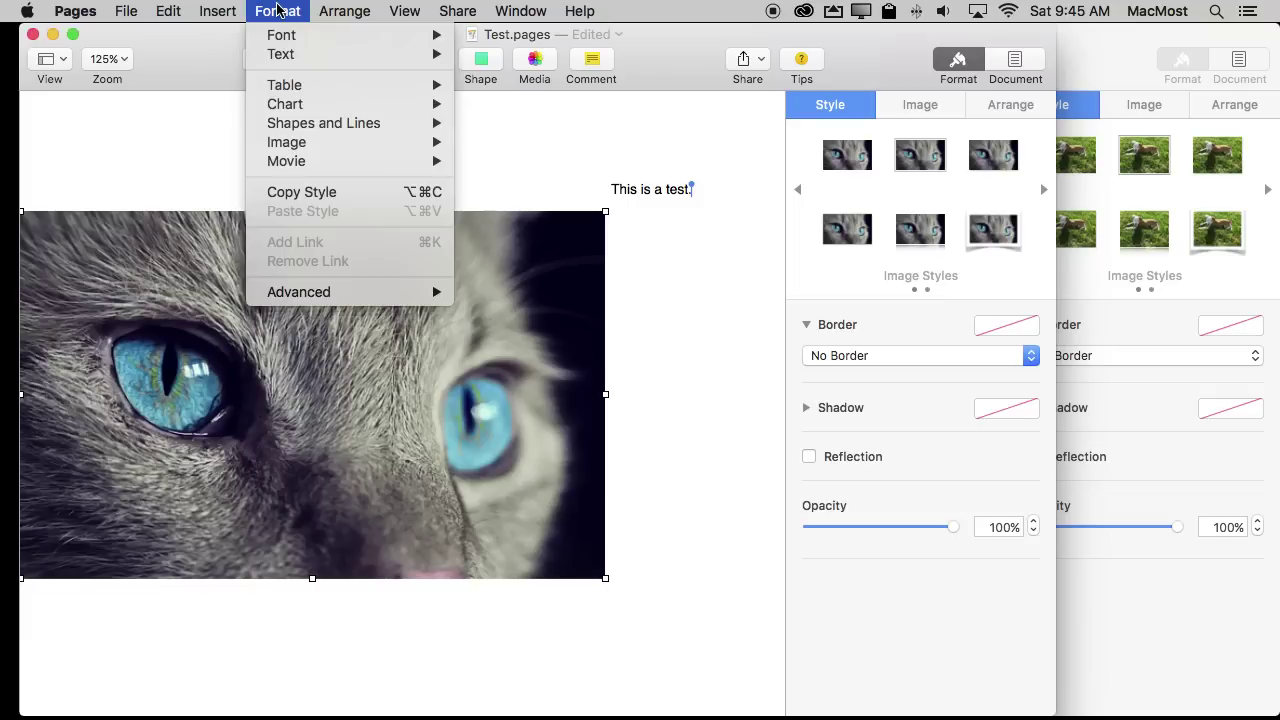
{"action": "left_click", "coordinate": [283, 11]}
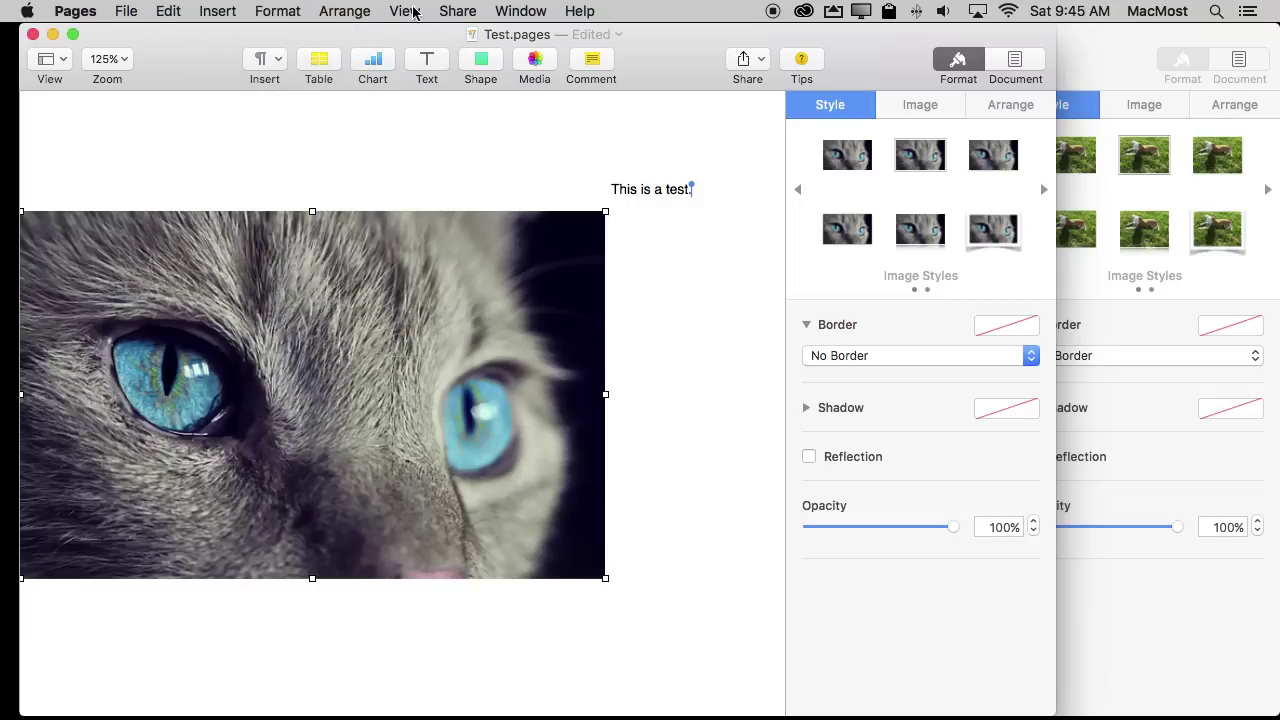
{"action": "left_click", "coordinate": [262, 12]}
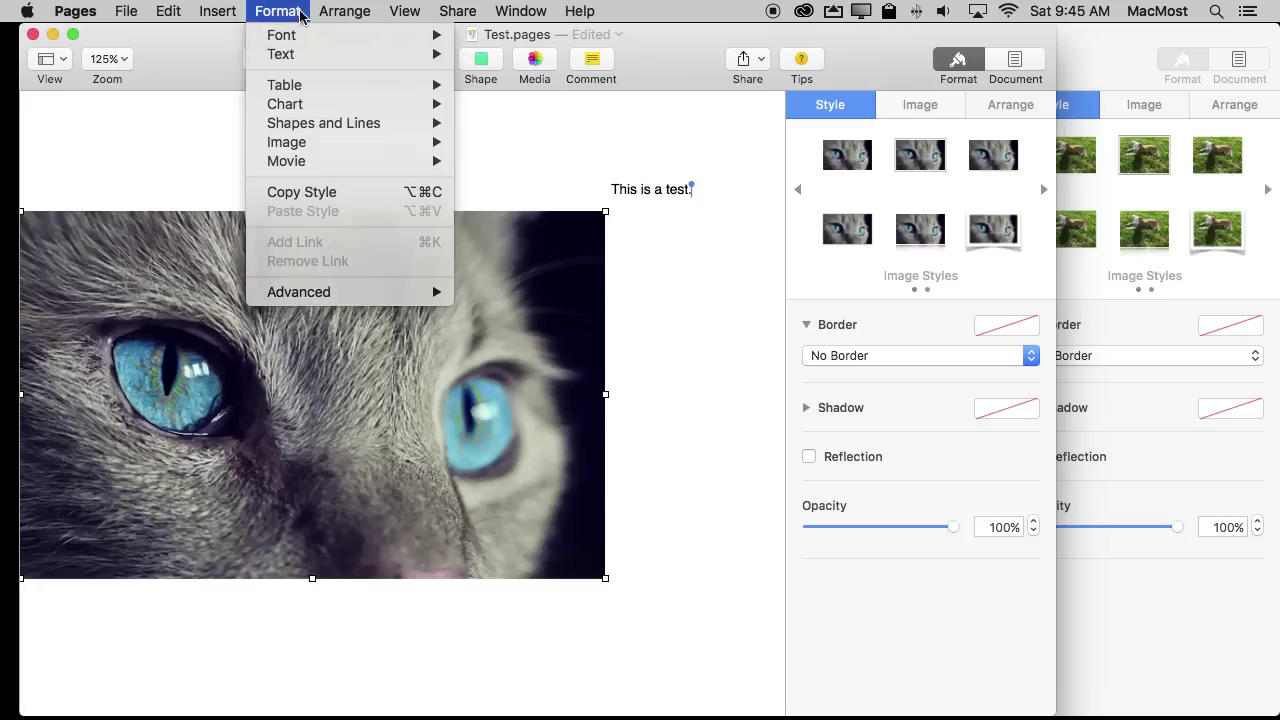
{"action": "left_click", "coordinate": [300, 12]}
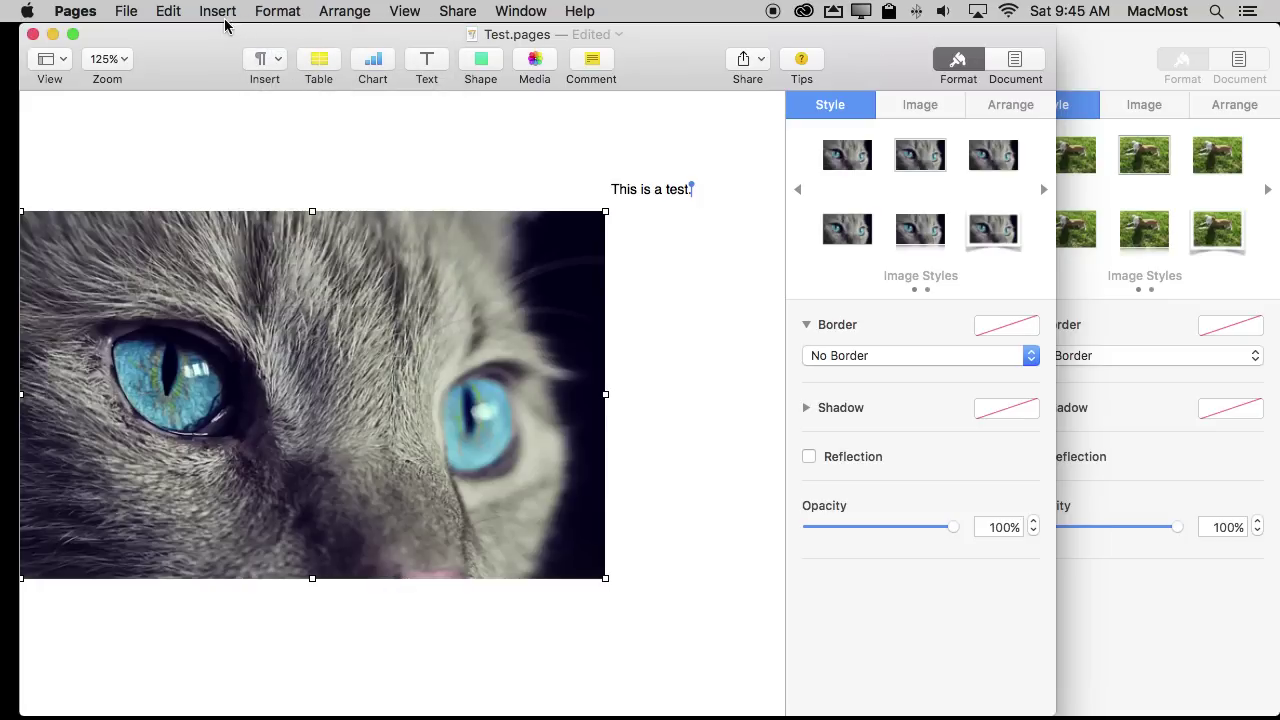
{"action": "left_click", "coordinate": [484, 20]}
{"action": "left_click", "coordinate": [482, 20]}
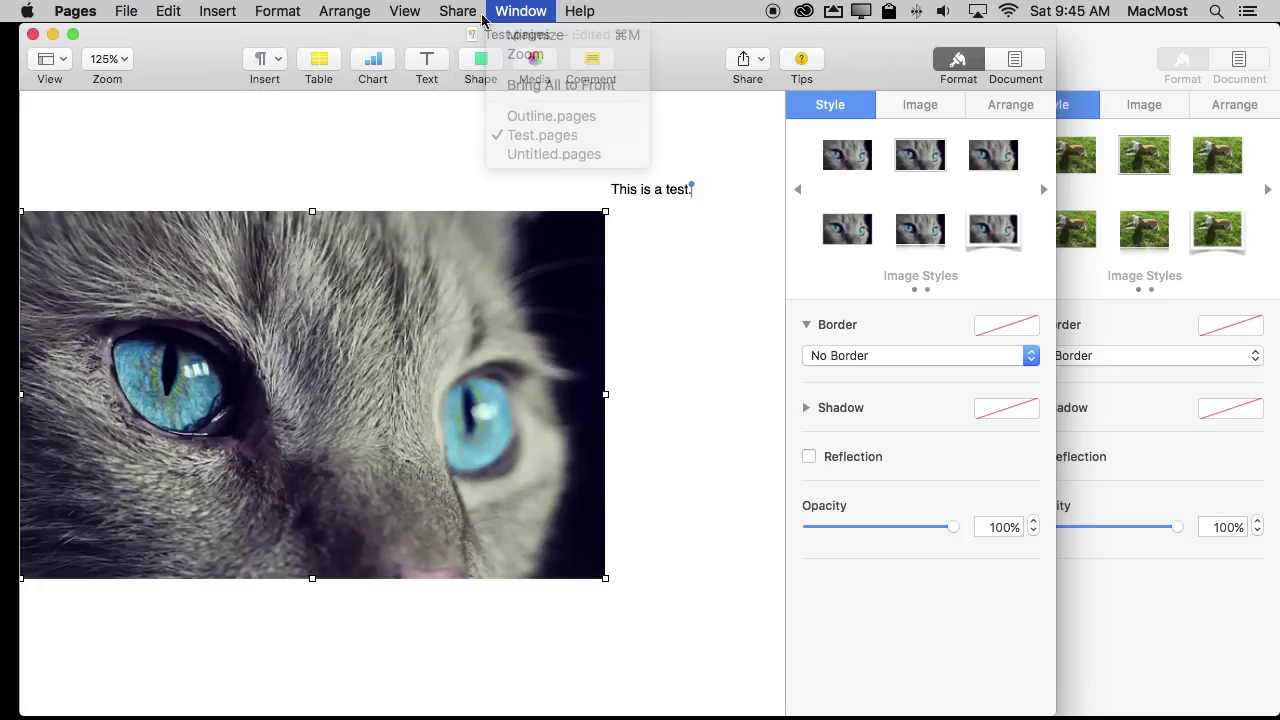
{"action": "left_click", "coordinate": [404, 11]}
{"action": "mouse_move", "coordinate": [497, 12]}
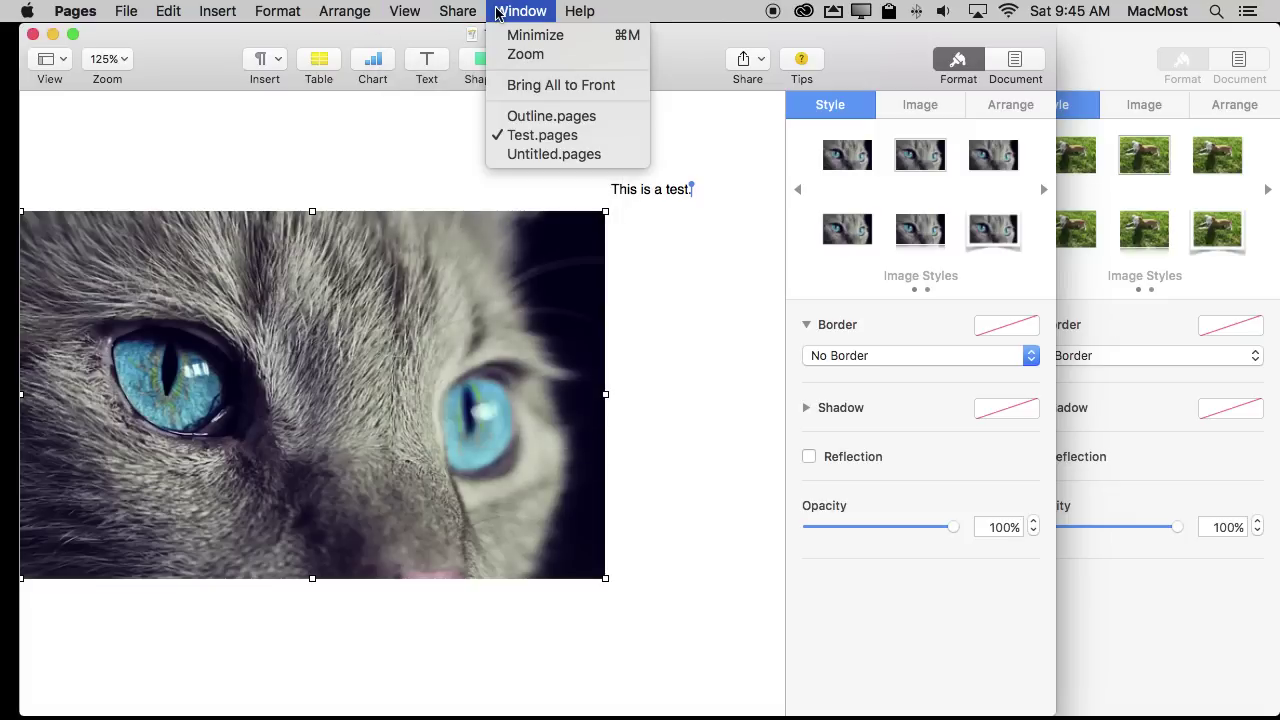
{"action": "left_click", "coordinate": [406, 10]}
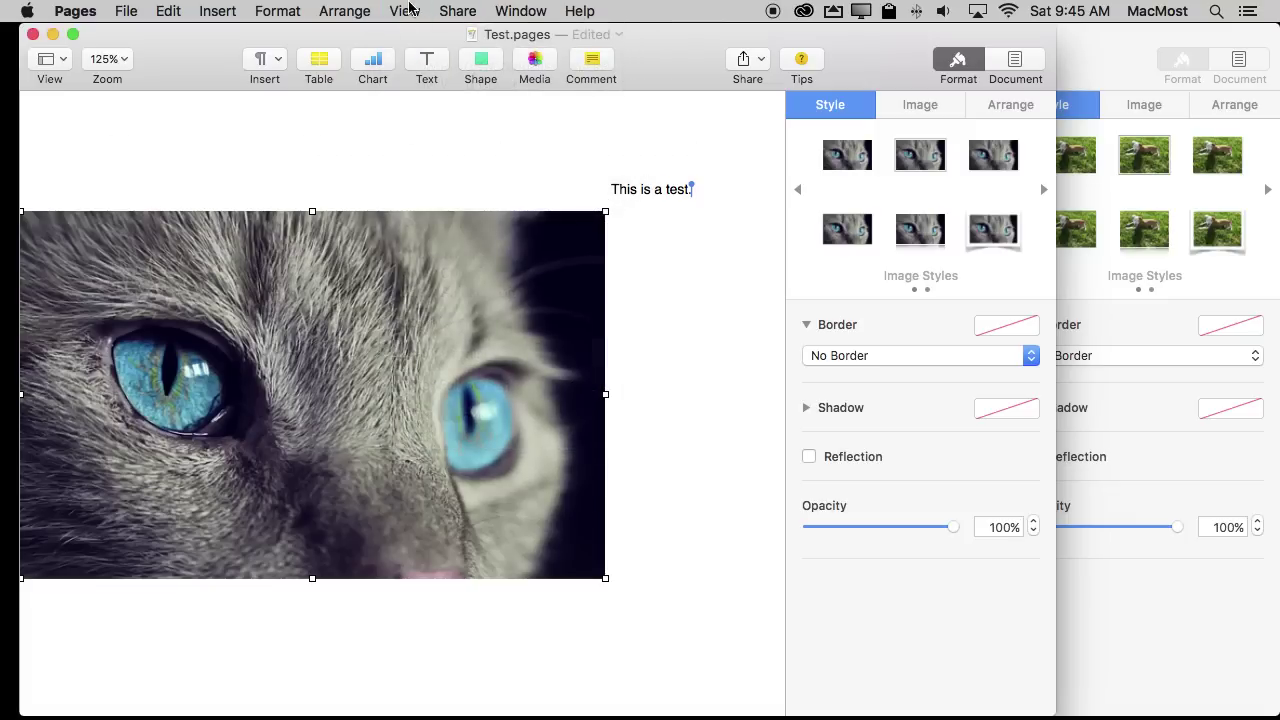
Look up the Show Ruler shortcut among the View commands, show the ruler in Test.pages and hide it again
{"action": "left_click", "coordinate": [409, 9]}
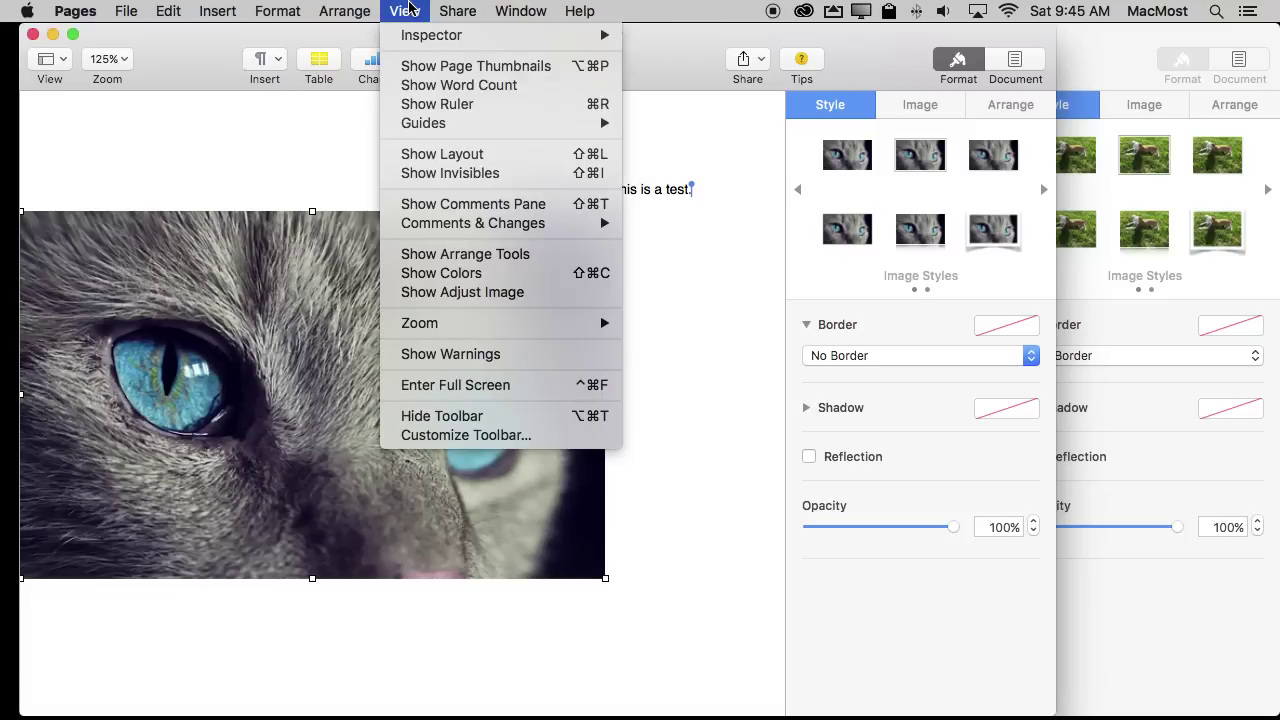
{"action": "left_click", "coordinate": [401, 7]}
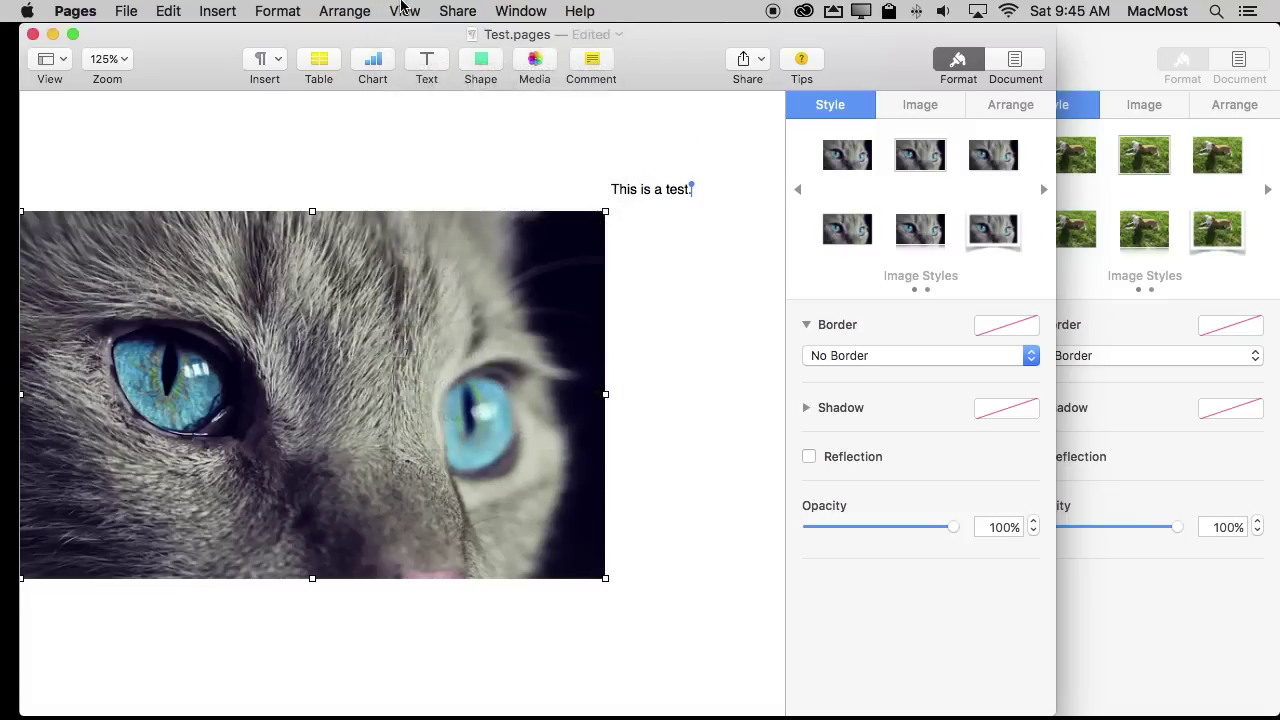
{"action": "key", "text": "super+r"}
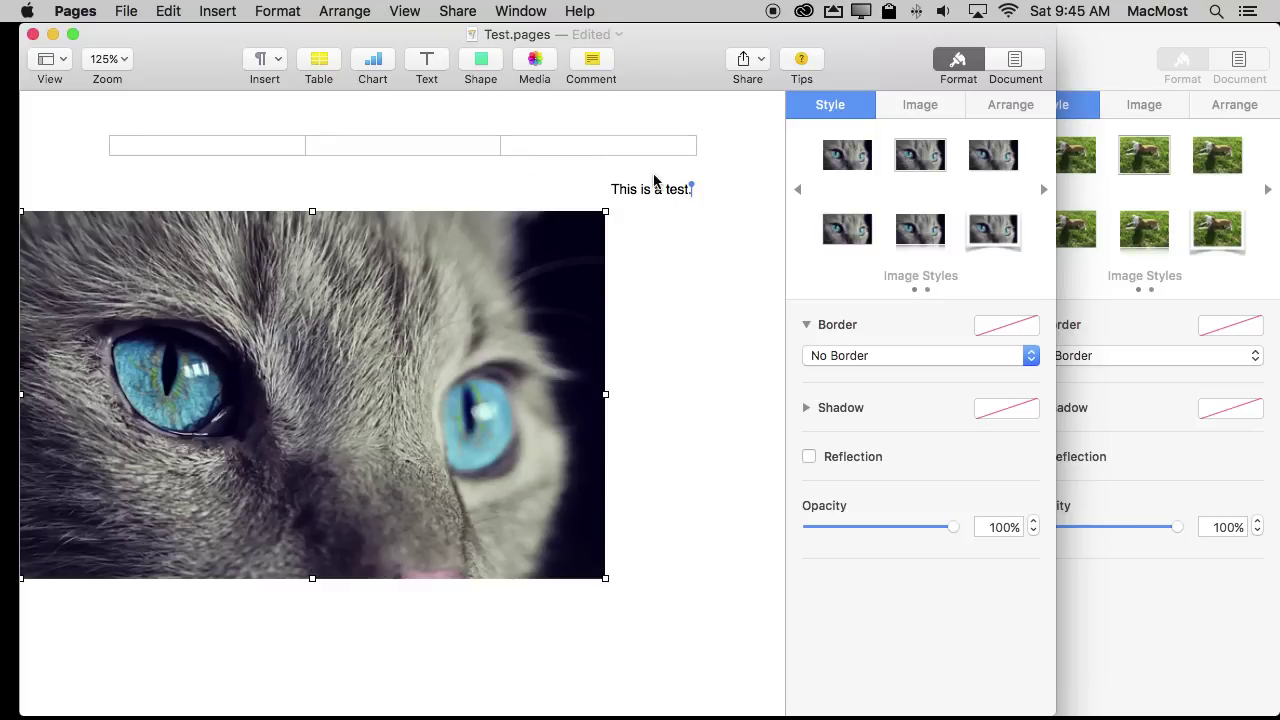
{"action": "key", "text": "super+r"}
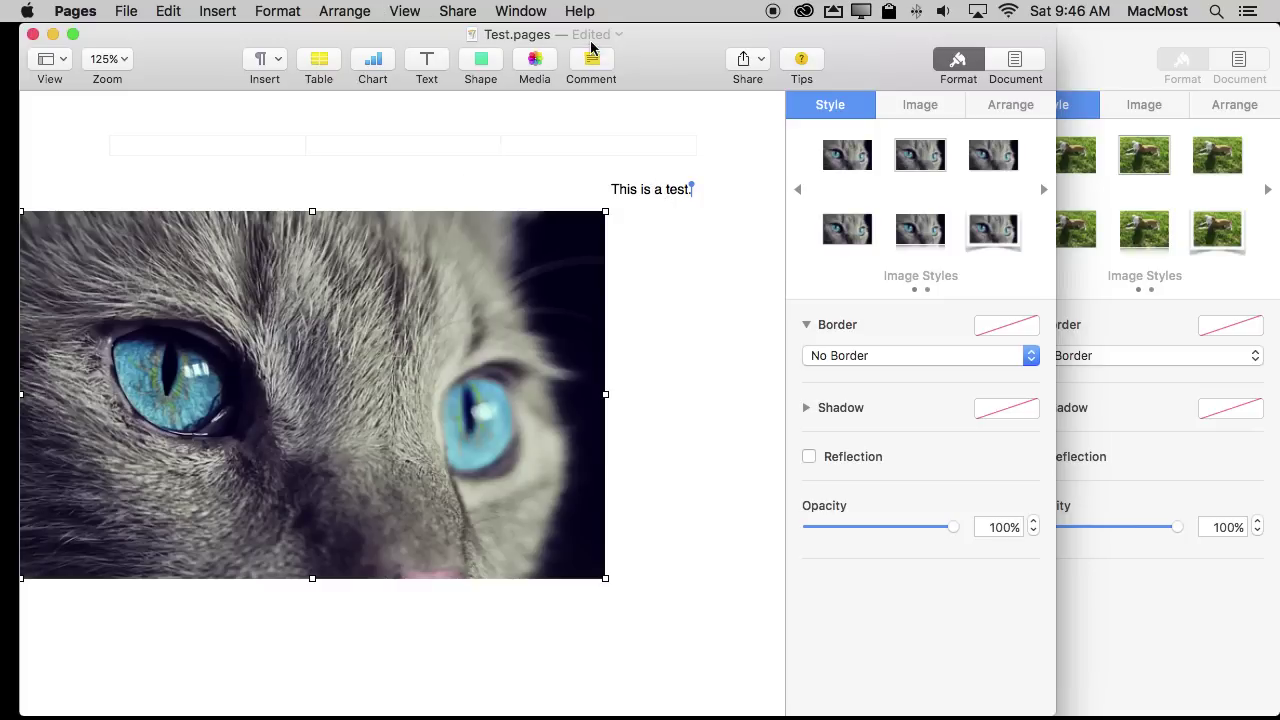
Examine the Help commands and the help search offered in Pages
{"action": "left_click", "coordinate": [579, 10]}
{"action": "left_click", "coordinate": [579, 10]}
{"action": "left_click", "coordinate": [578, 9]}
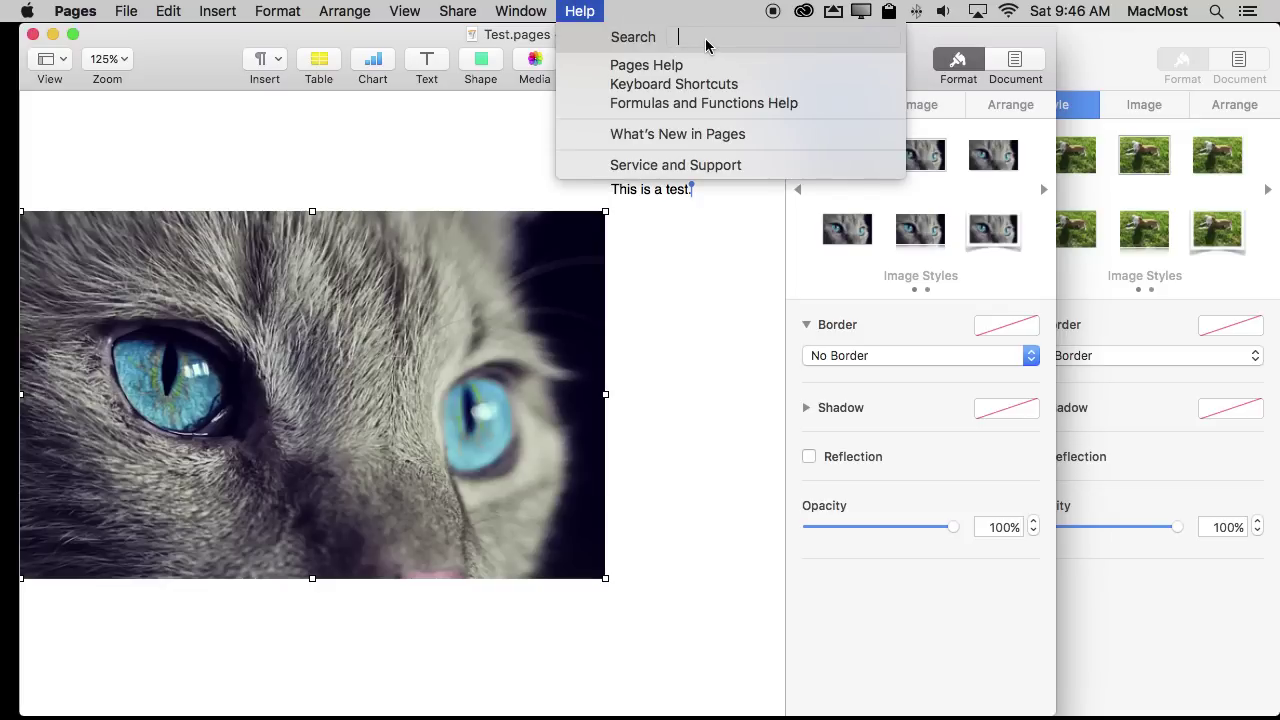
{"action": "left_click", "coordinate": [632, 18]}
{"action": "left_click", "coordinate": [580, 10]}
{"action": "left_click", "coordinate": [584, 12]}
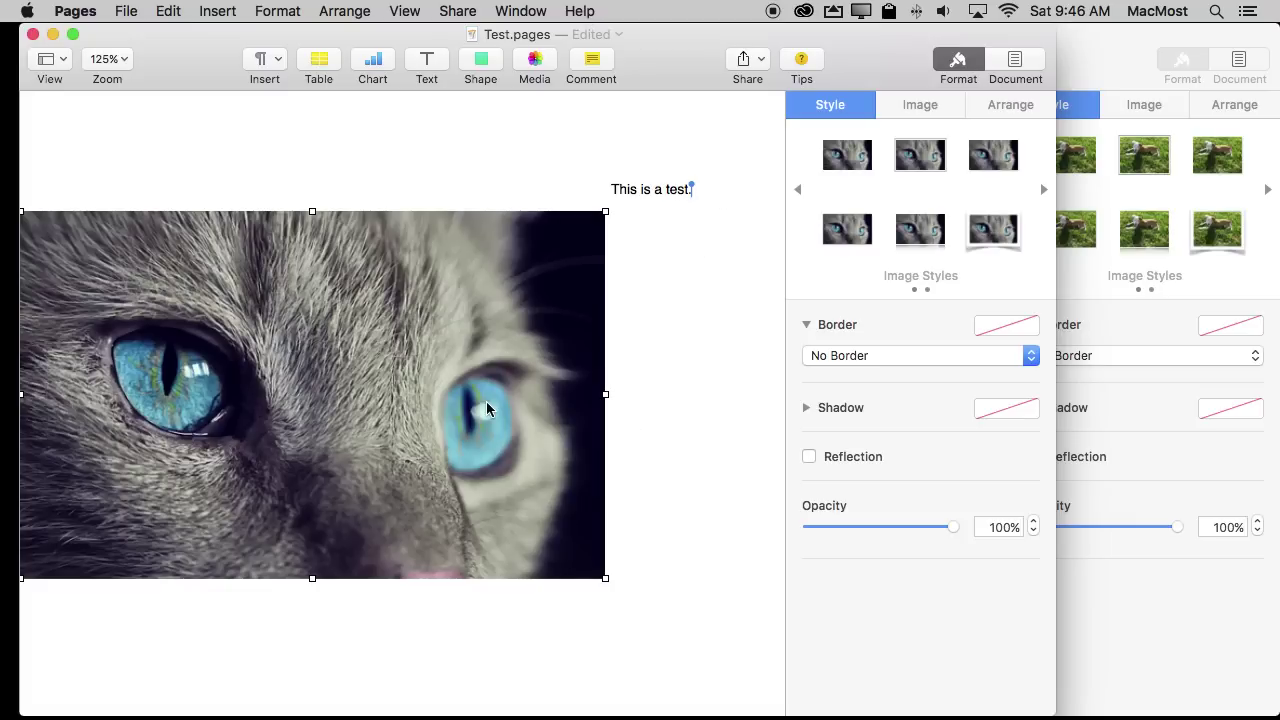
Delete the cat photo from Test.pages and add the line "Multiply by 772" below "This is a test." with a blank line between
{"action": "key", "text": "BackSpace"}
{"action": "left_click", "coordinate": [254, 266]}
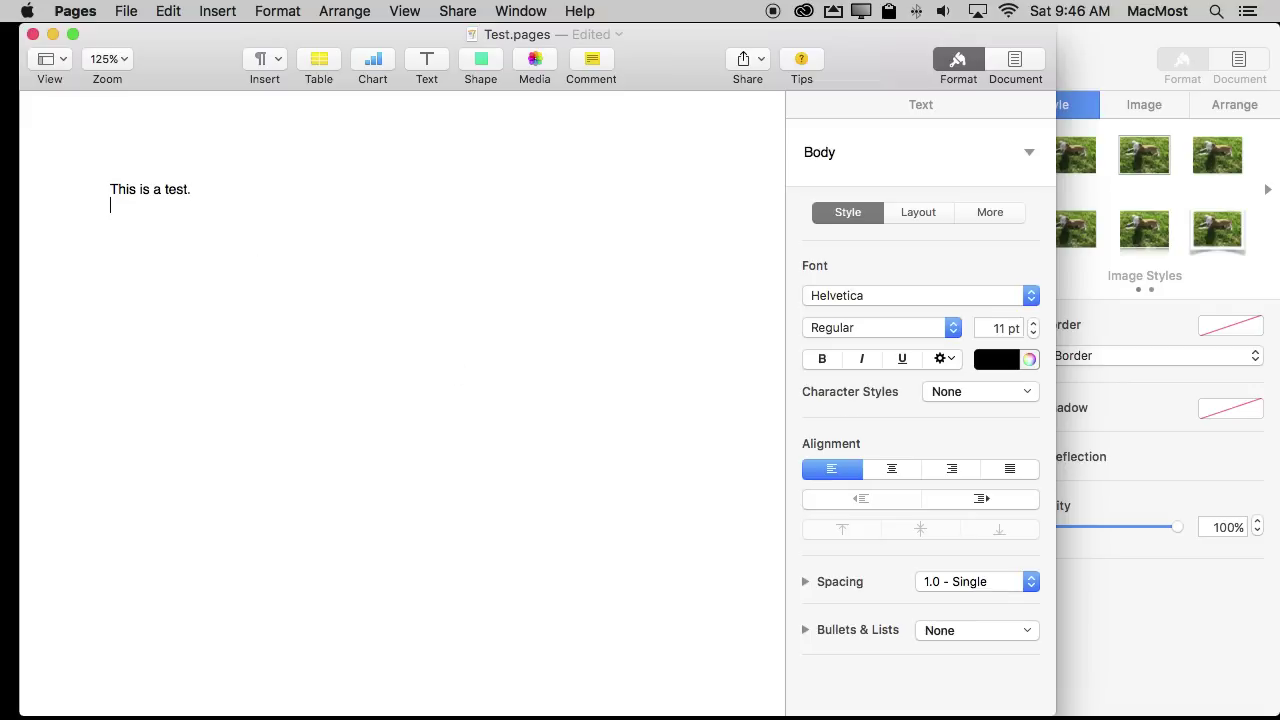
{"action": "key", "text": "Return"}
{"action": "key", "text": "Return"}
{"action": "type", "text": "Multiply by 772"}
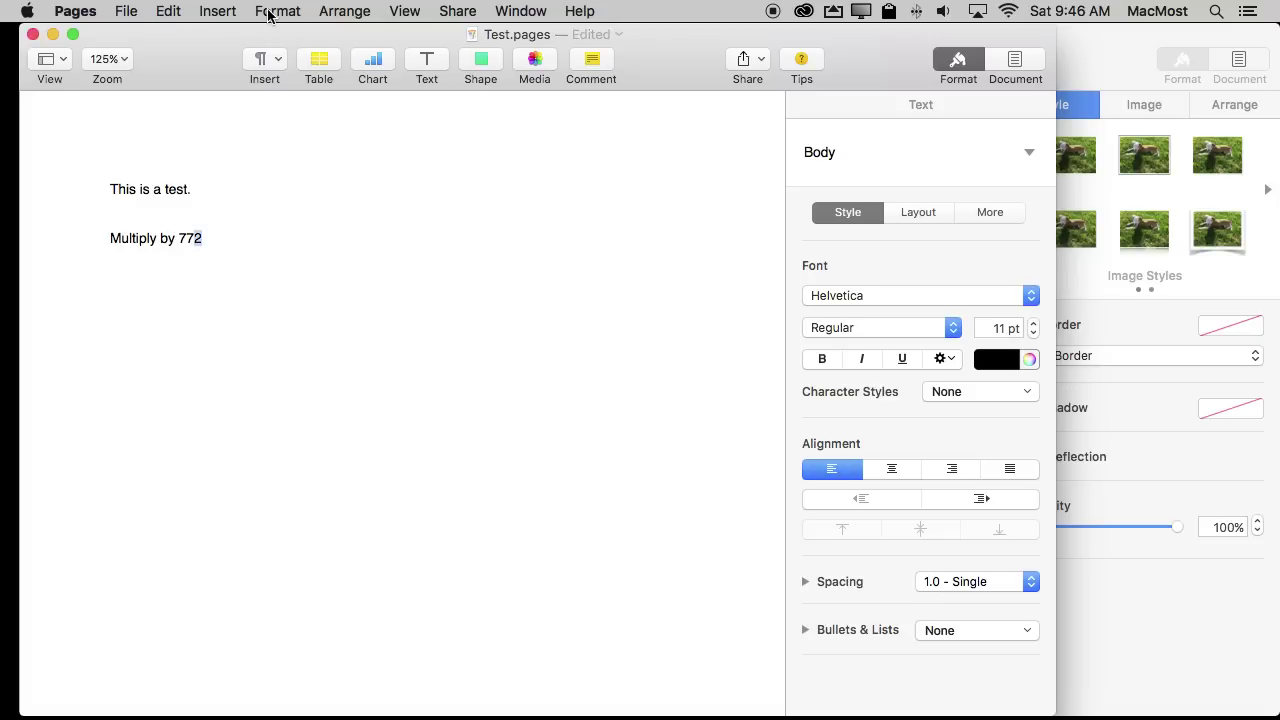
Search the help for "supe" and apply the Baseline > Superscript command to the final 2 in "Multiply by 772"
{"action": "left_click", "coordinate": [590, 11]}
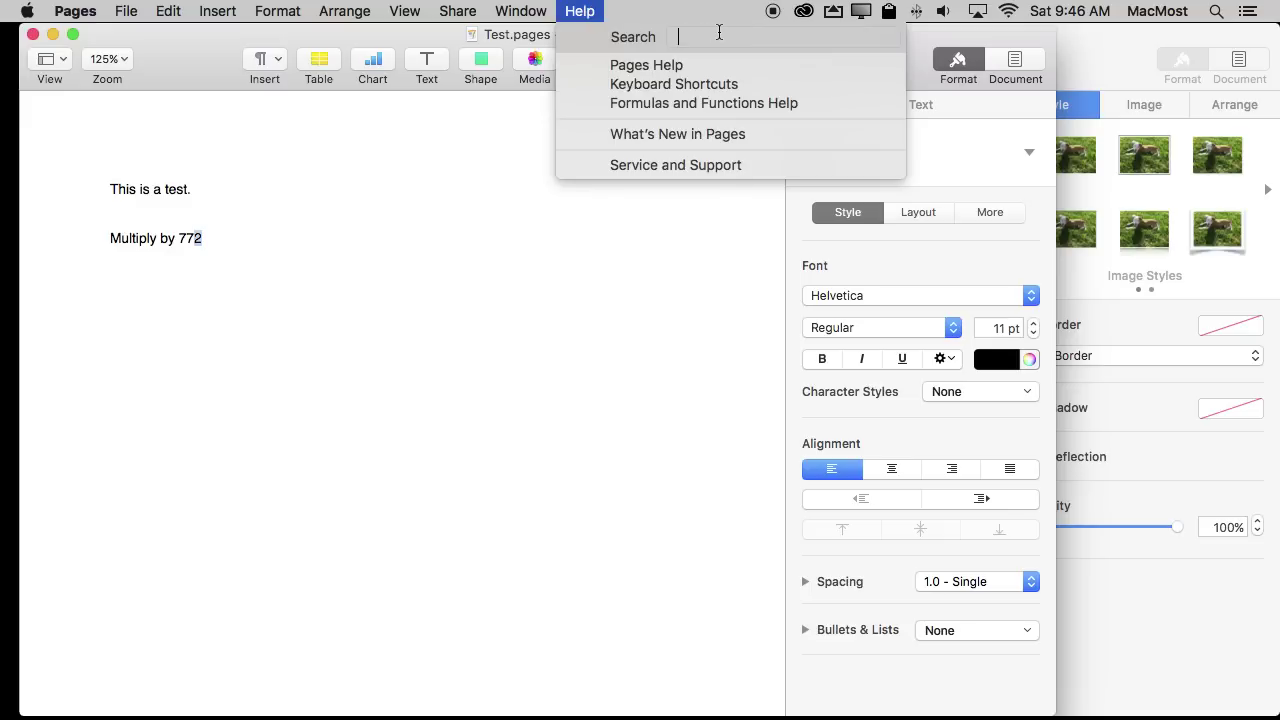
{"action": "type", "text": "supe"}
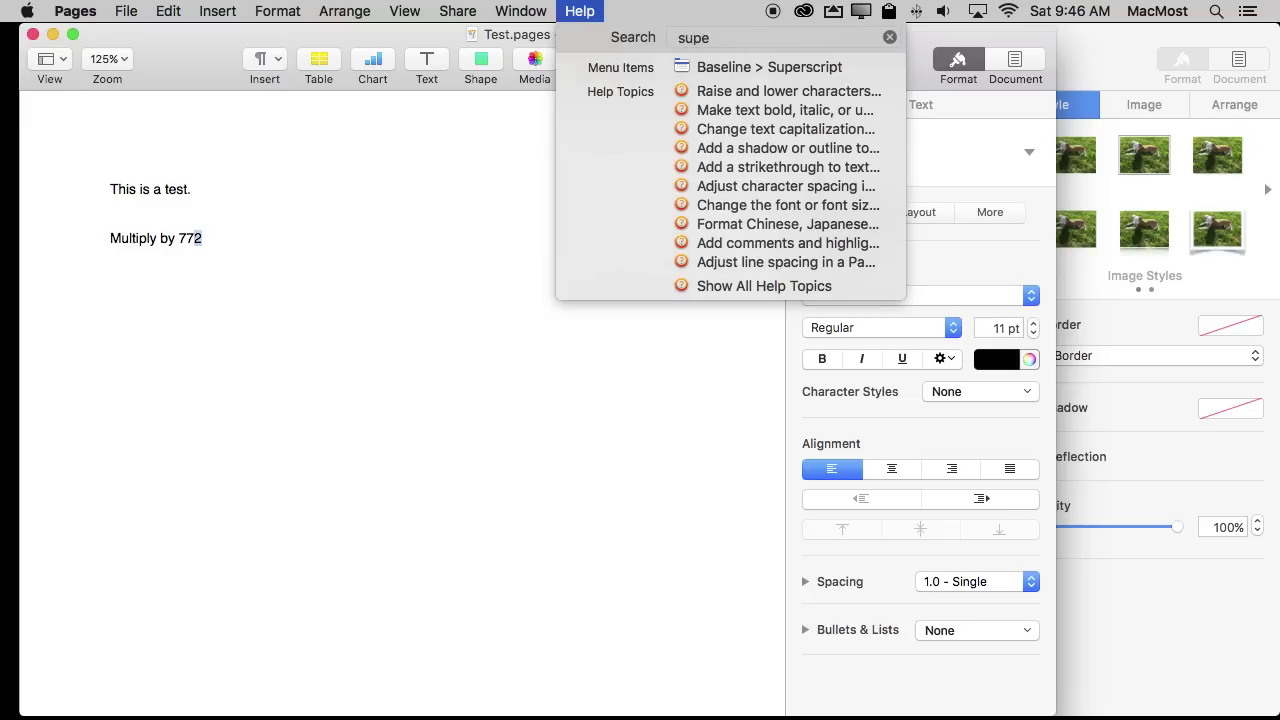
{"action": "mouse_move", "coordinate": [709, 68]}
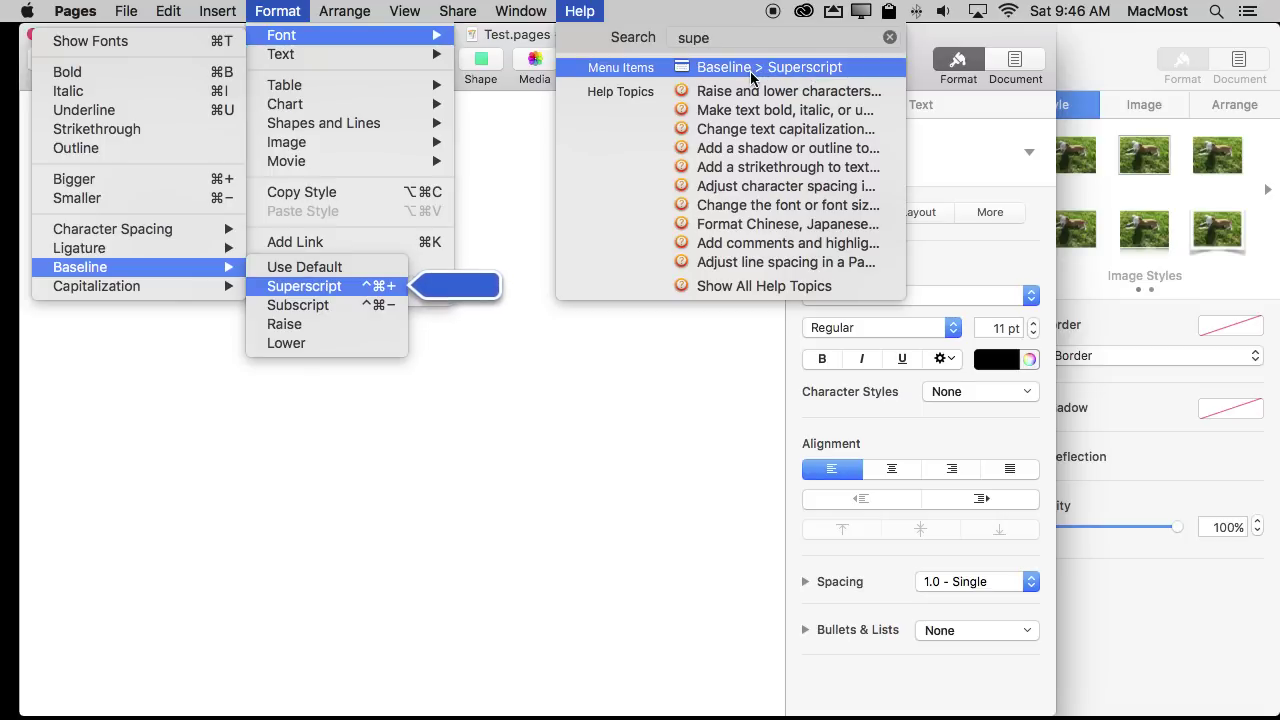
{"action": "left_click", "coordinate": [750, 67]}
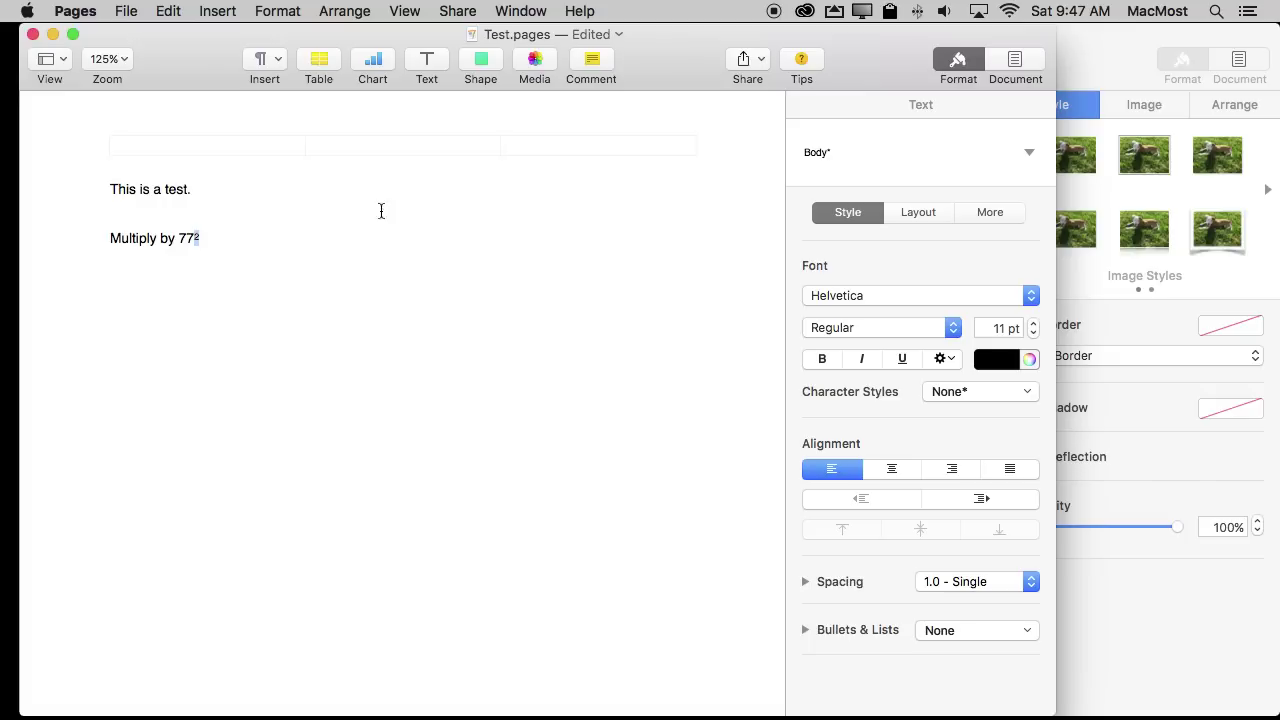
Select the word "Multiply" and view the contextual commands offered for it
{"action": "left_click", "coordinate": [121, 237]}
{"action": "double_click", "coordinate": [121, 237]}
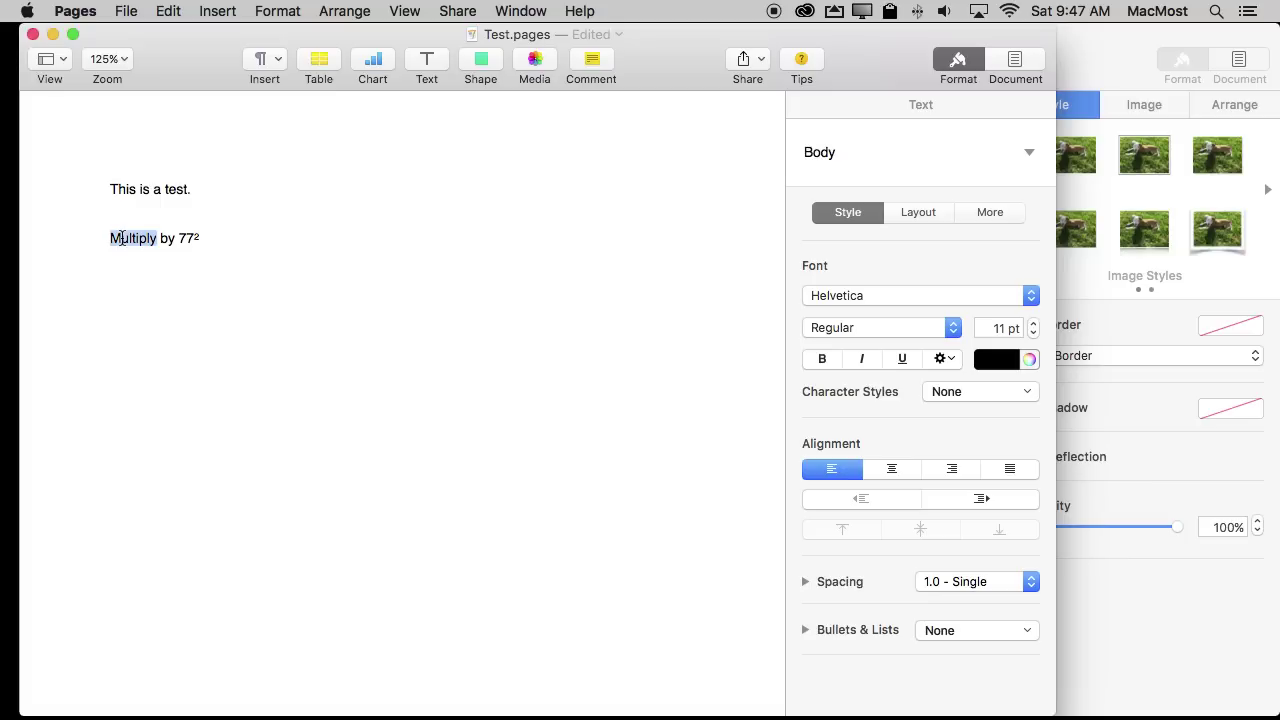
{"action": "right_click", "coordinate": [121, 237]}
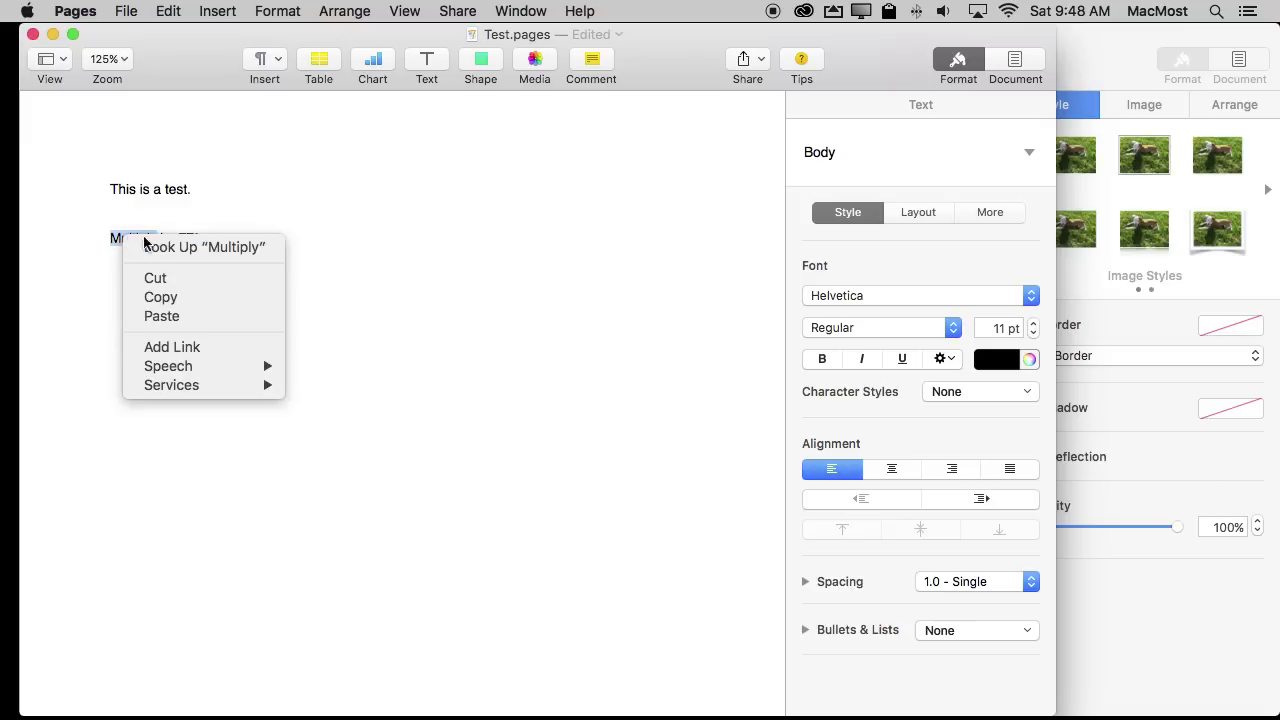
{"action": "left_click", "coordinate": [383, 250]}
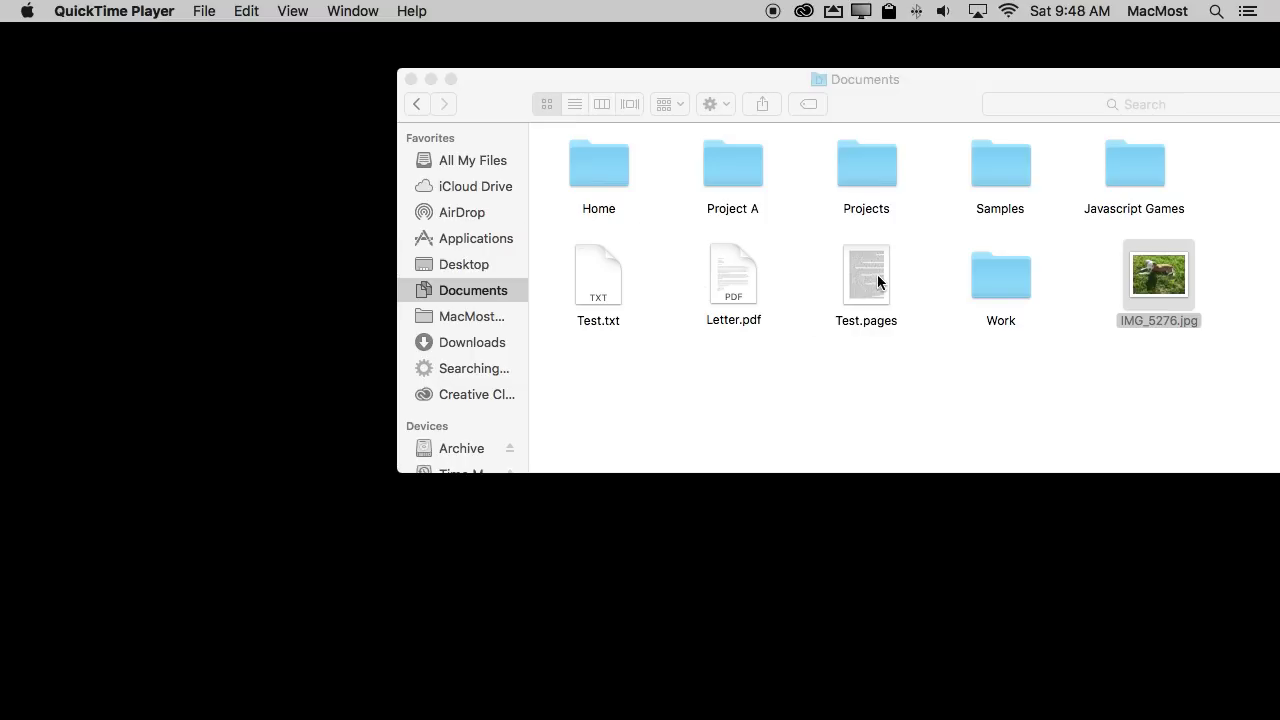
View the contextual commands offered for Test.pages in the Documents folder
{"action": "left_click", "coordinate": [856, 265]}
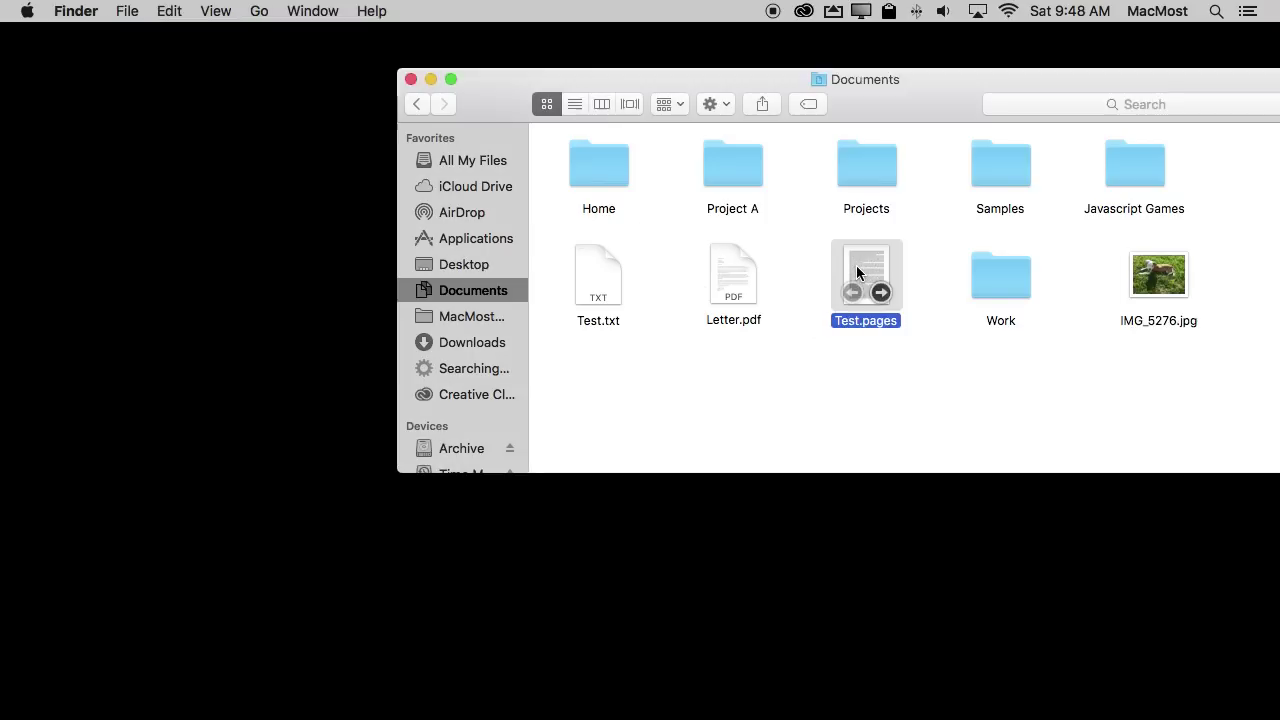
{"action": "right_click", "coordinate": [856, 265]}
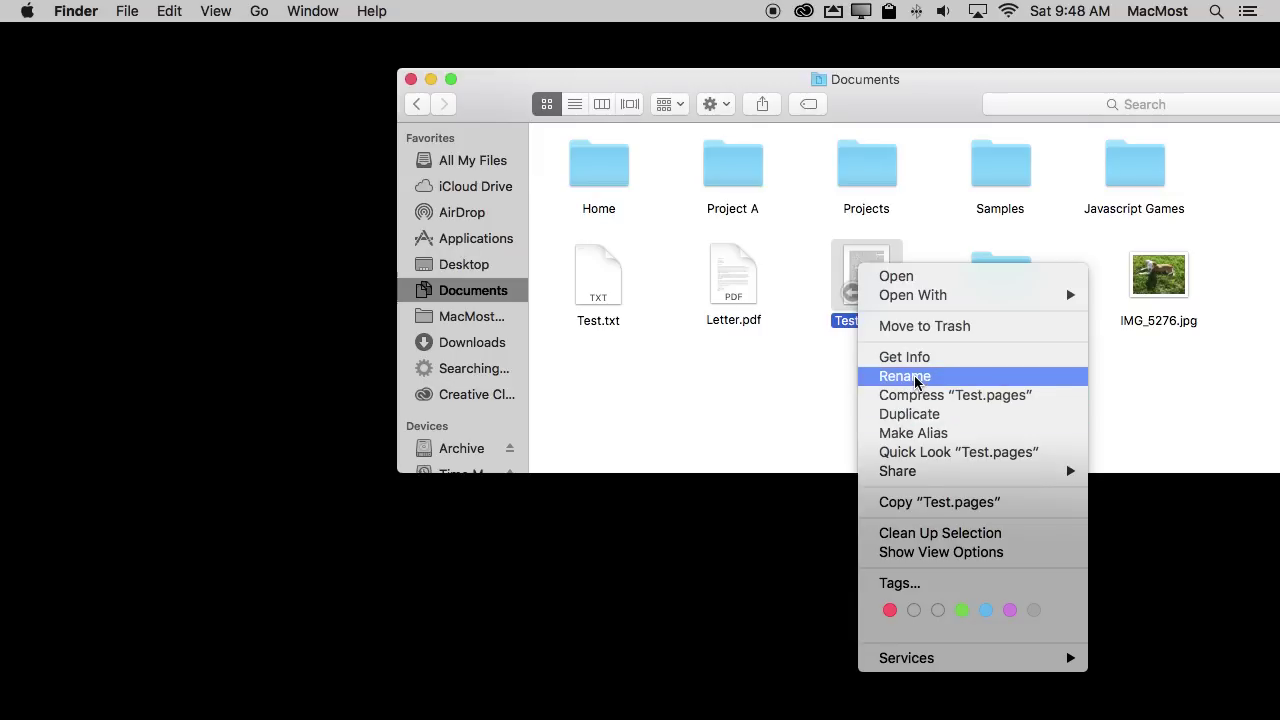
{"action": "left_click", "coordinate": [780, 418]}
Switch to Photos and view the contextual commands offered for the first dog photo from Sep 16, 2014
{"action": "mouse_move", "coordinate": [787, 715]}
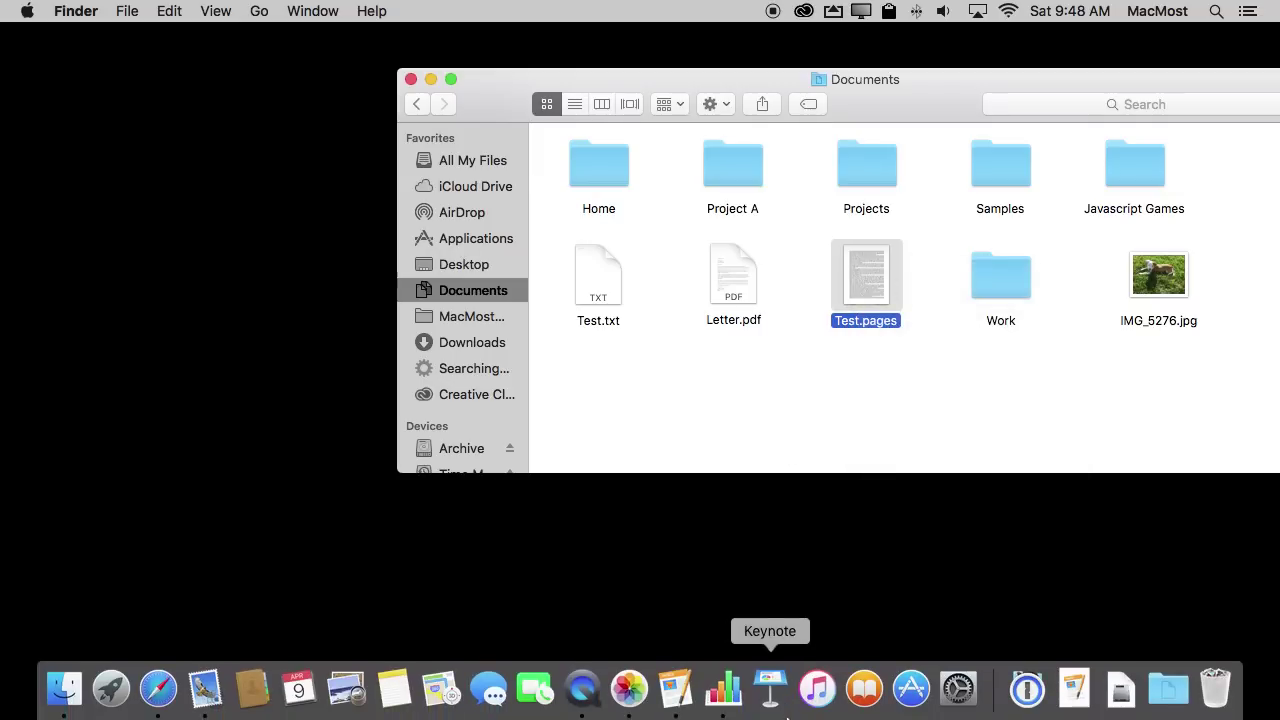
{"action": "left_click", "coordinate": [612, 693]}
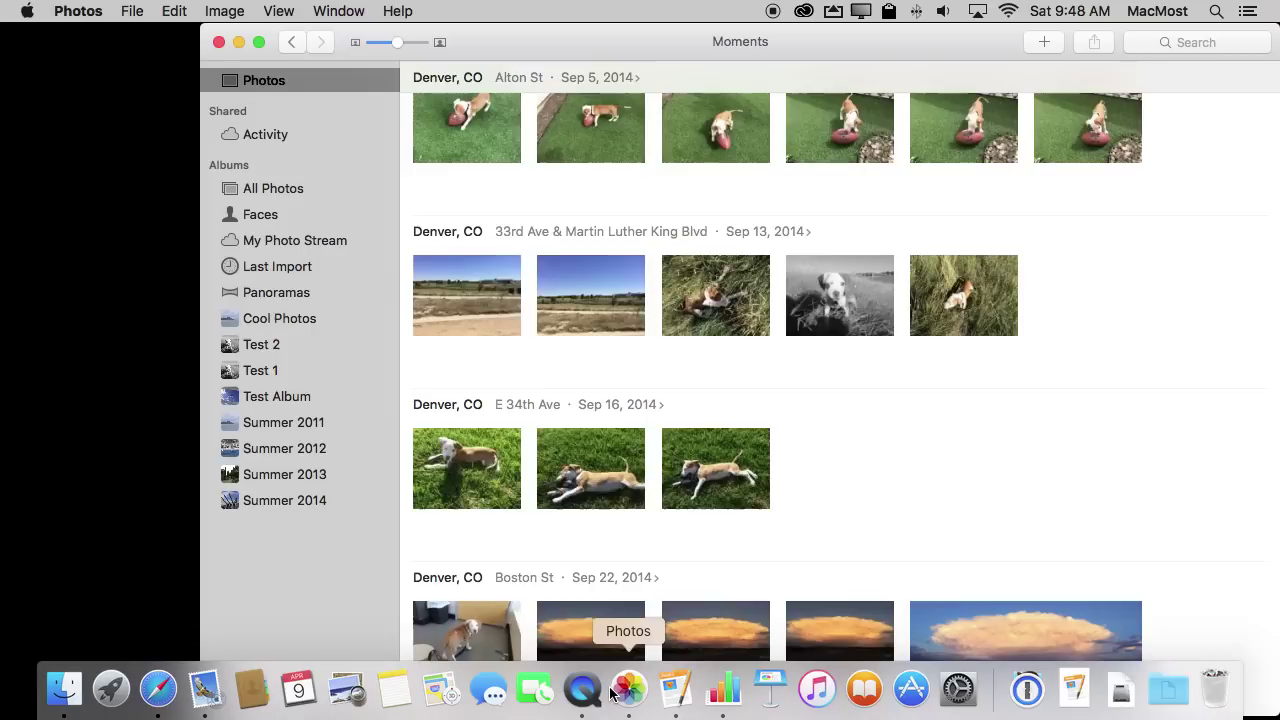
{"action": "right_click", "coordinate": [477, 489]}
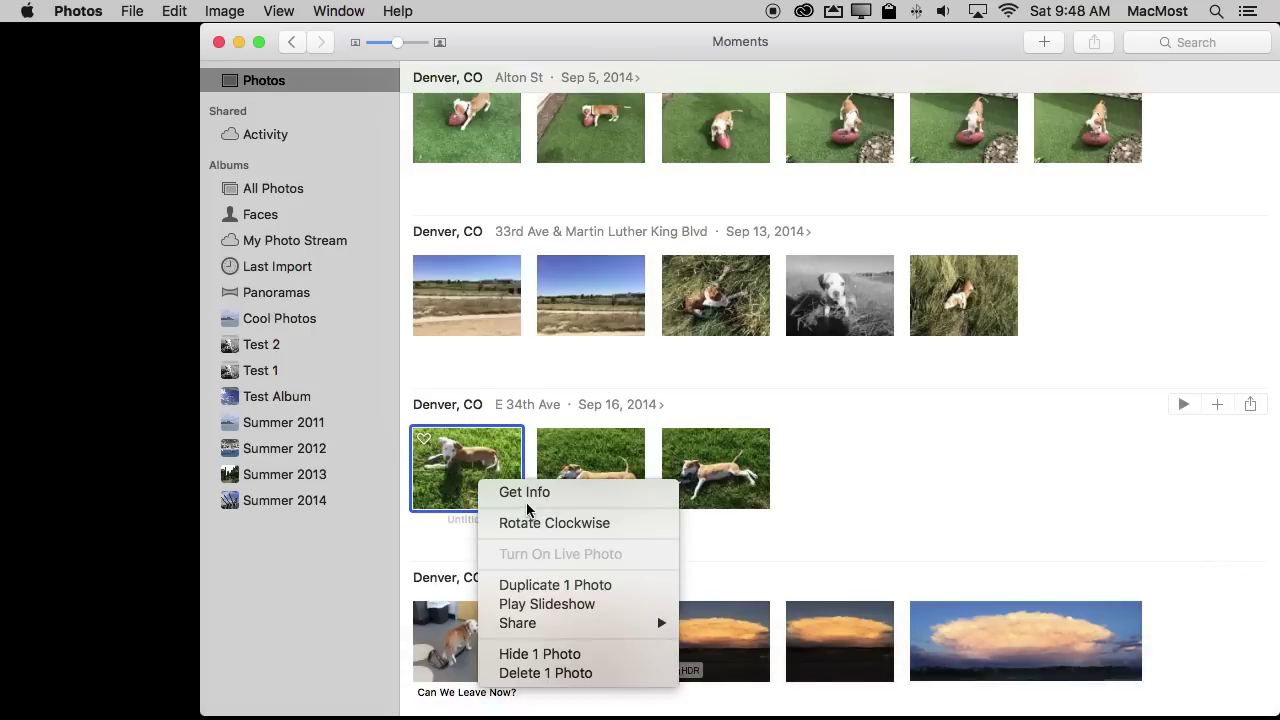
{"action": "left_click", "coordinate": [941, 450]}
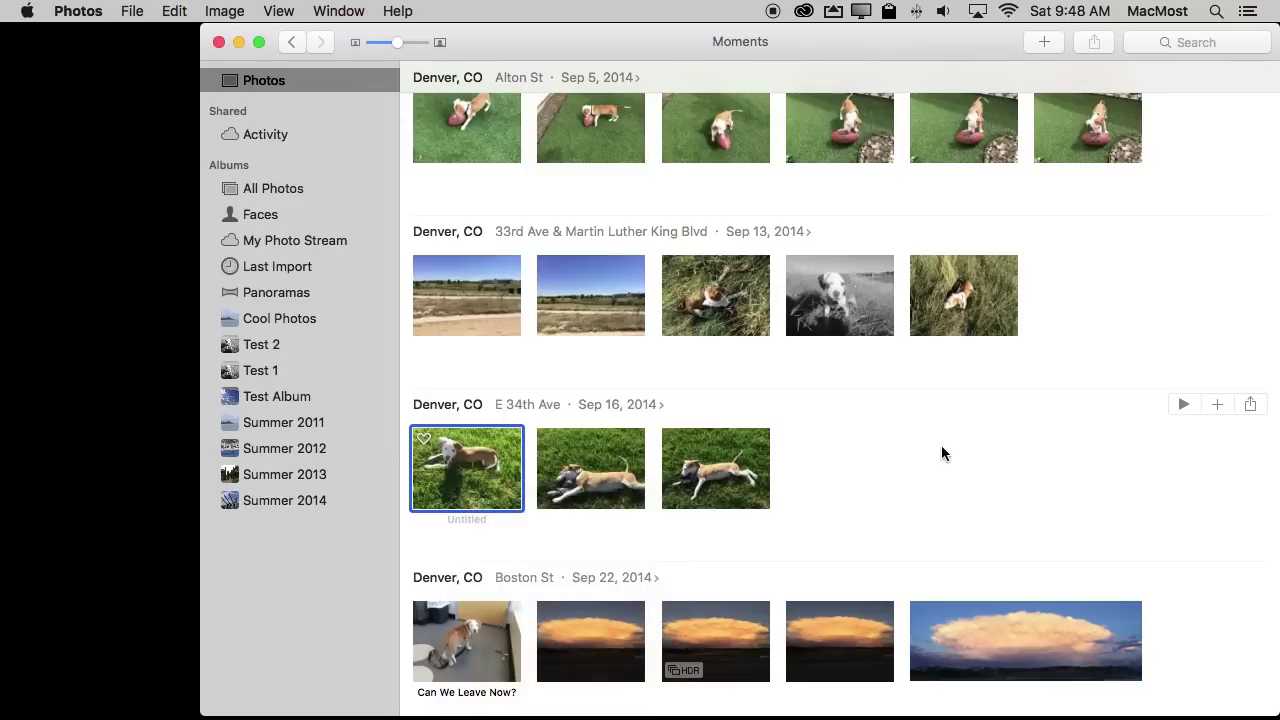
{"action": "right_click", "coordinate": [430, 480]}
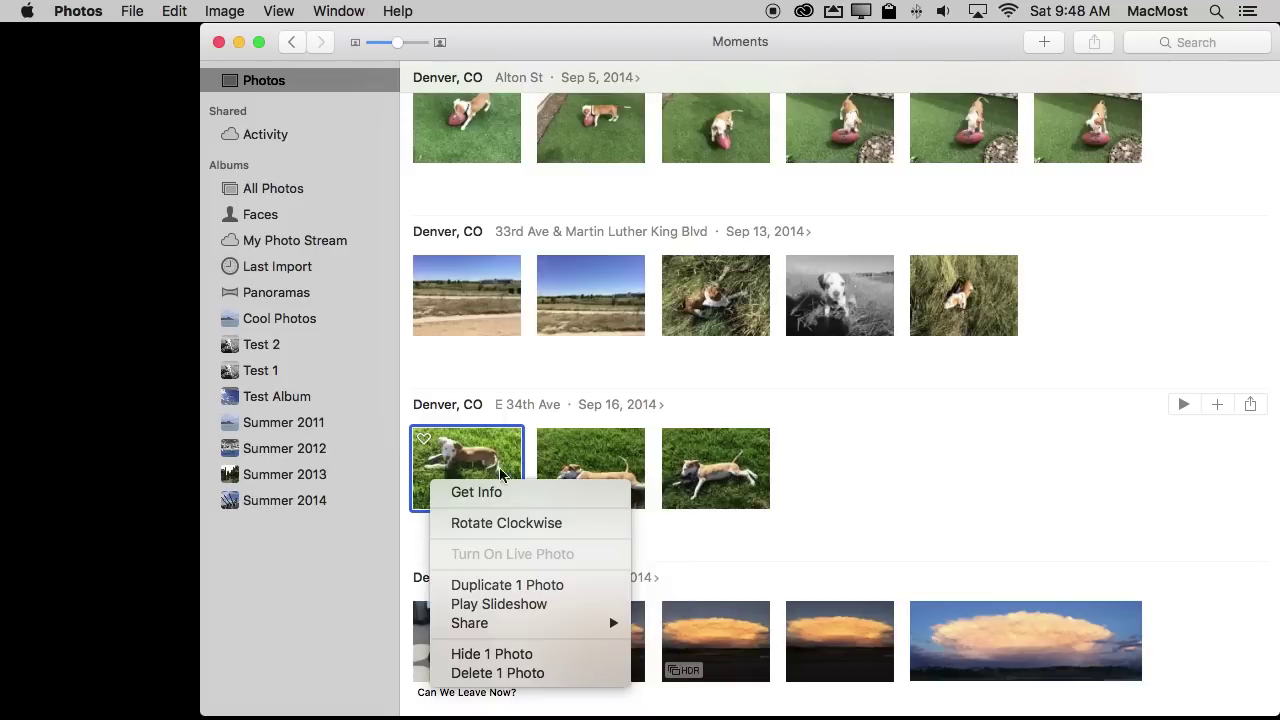
{"action": "left_click", "coordinate": [892, 440]}
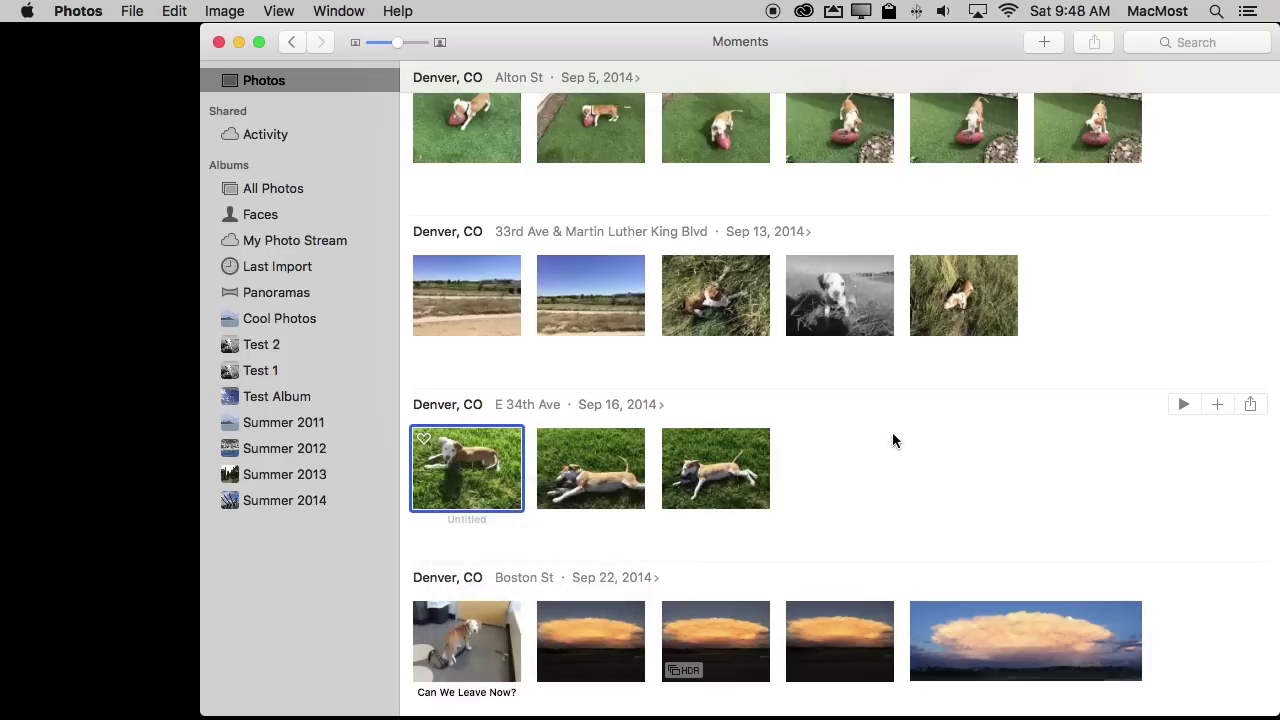
Switch to System Preferences and enable the trackpad's Secondary click with the option "Click or tap with two fingers"
{"action": "left_click", "coordinate": [27, 11]}
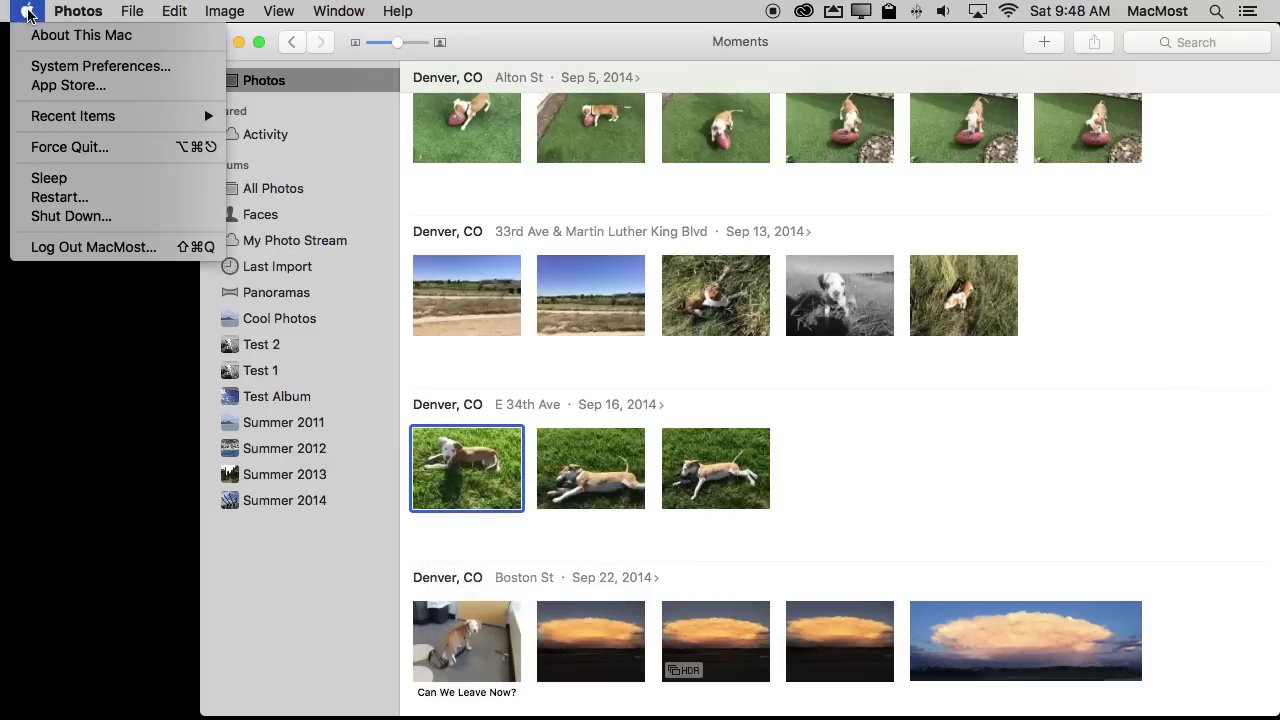
{"action": "left_click", "coordinate": [65, 65]}
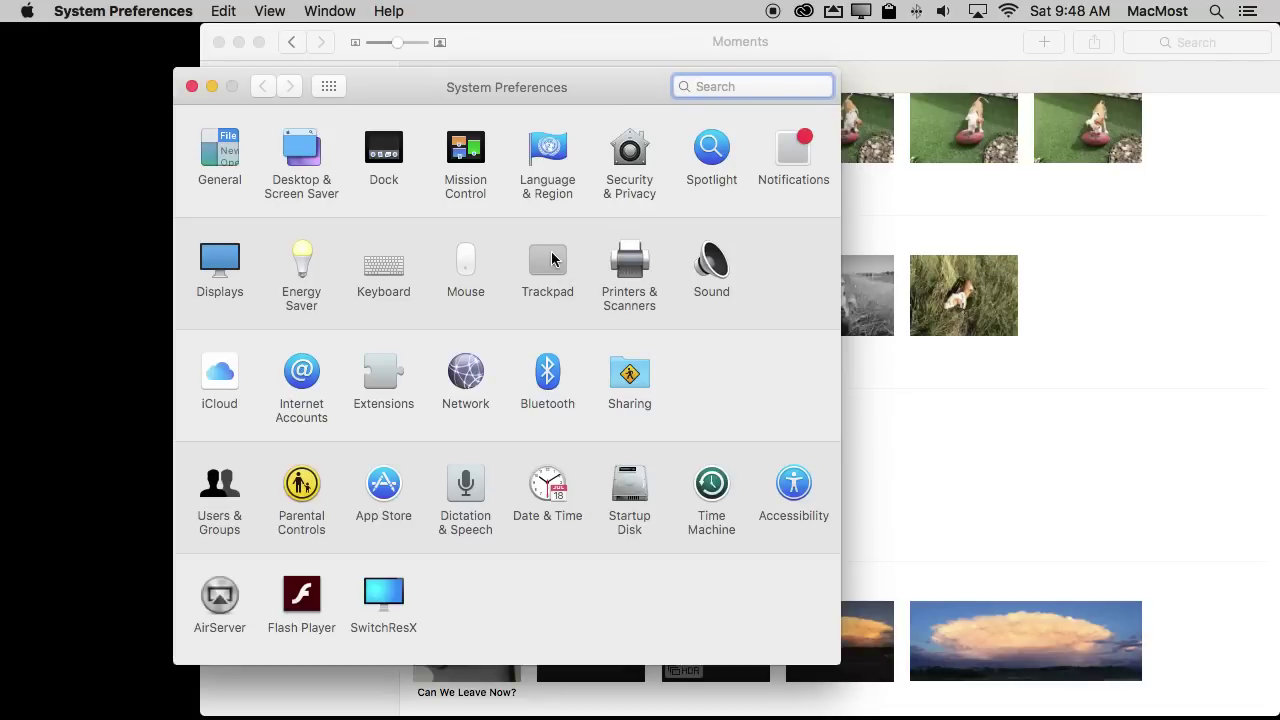
{"action": "left_click", "coordinate": [550, 262]}
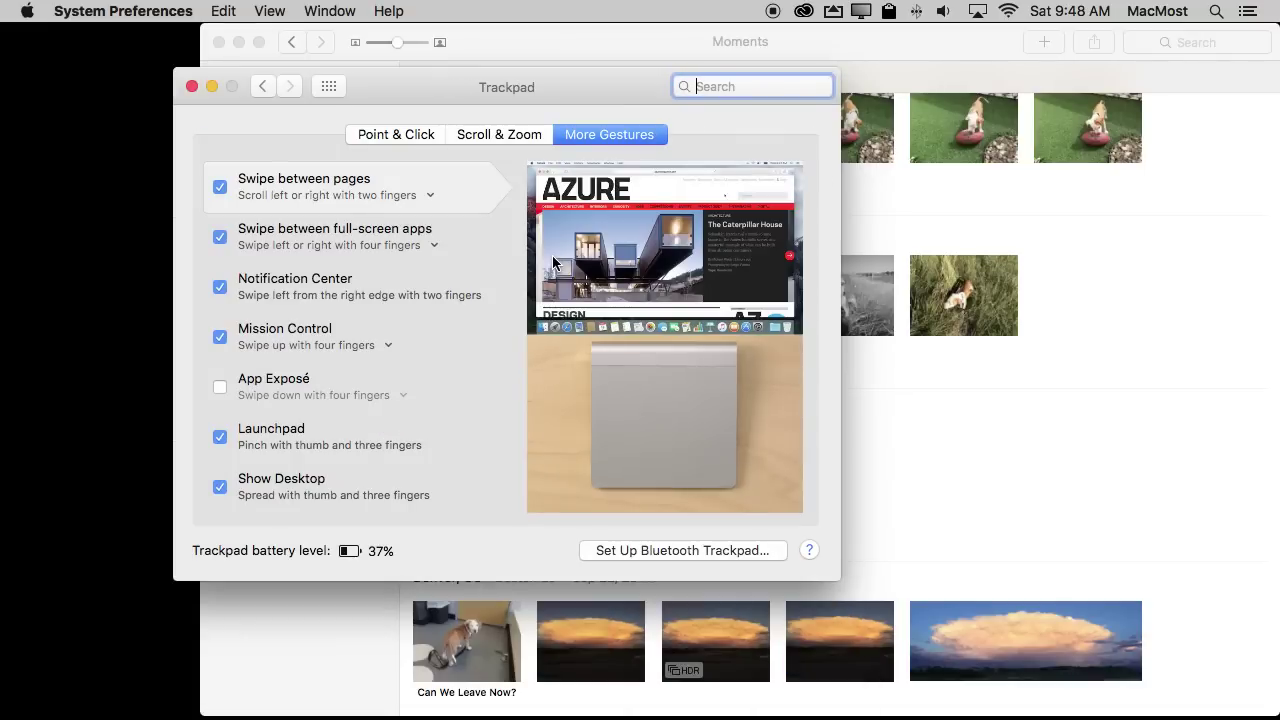
{"action": "left_click", "coordinate": [396, 135]}
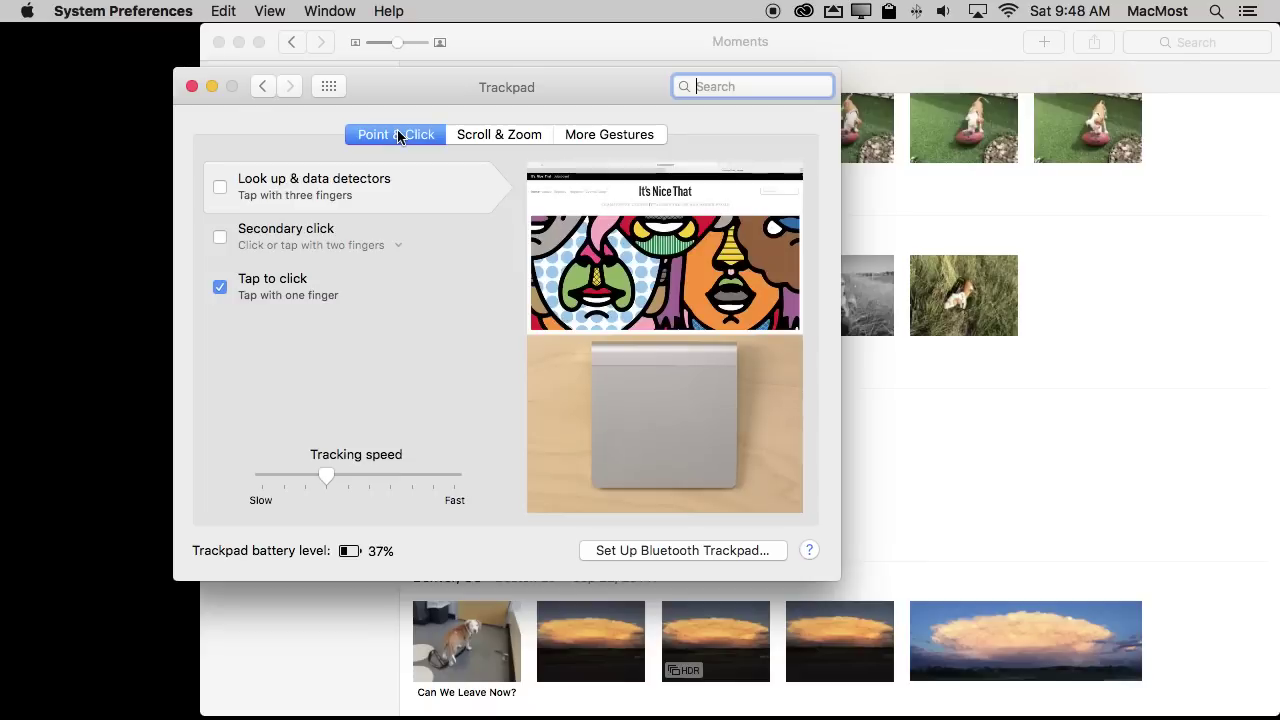
{"action": "left_click", "coordinate": [220, 236]}
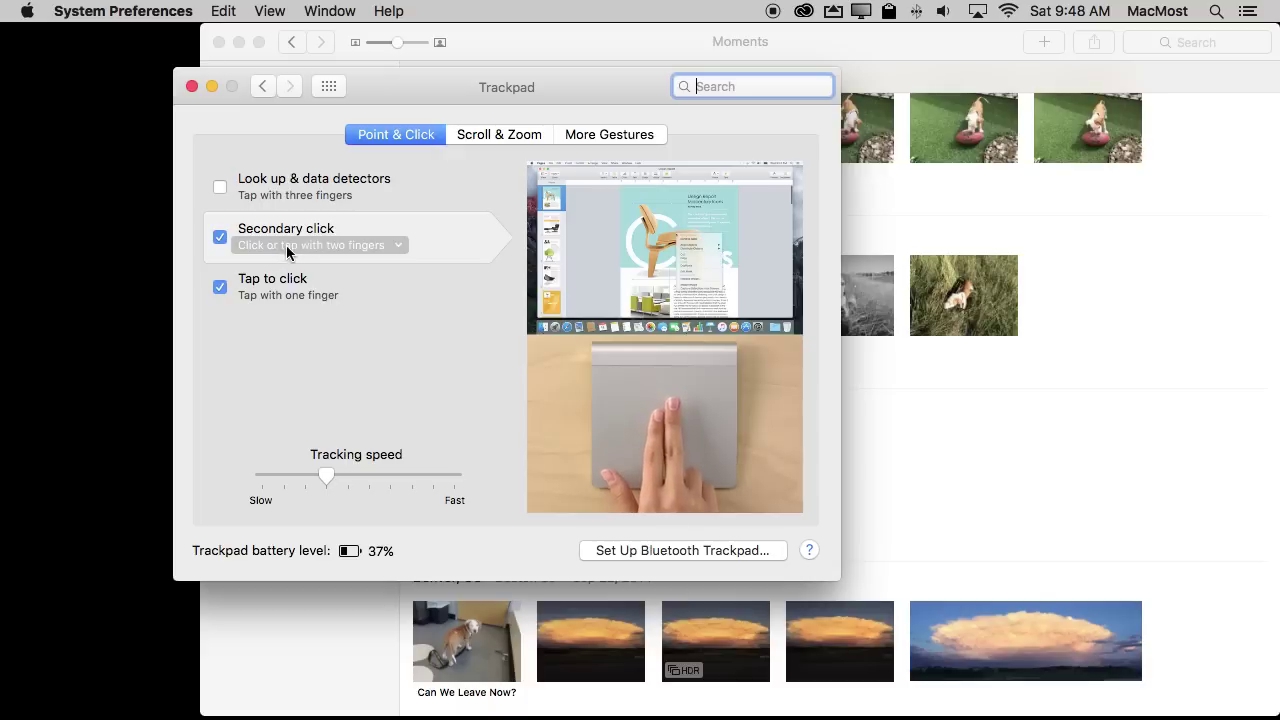
{"action": "left_click", "coordinate": [338, 247]}
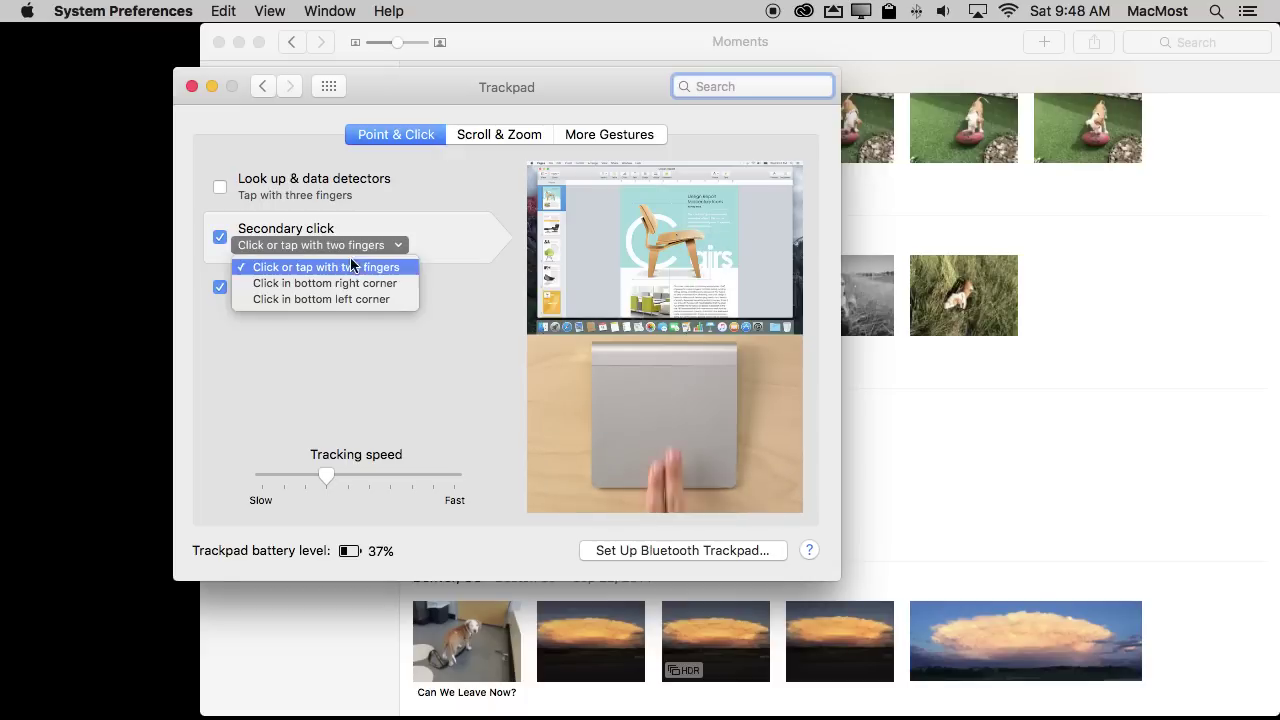
{"action": "left_click", "coordinate": [320, 267]}
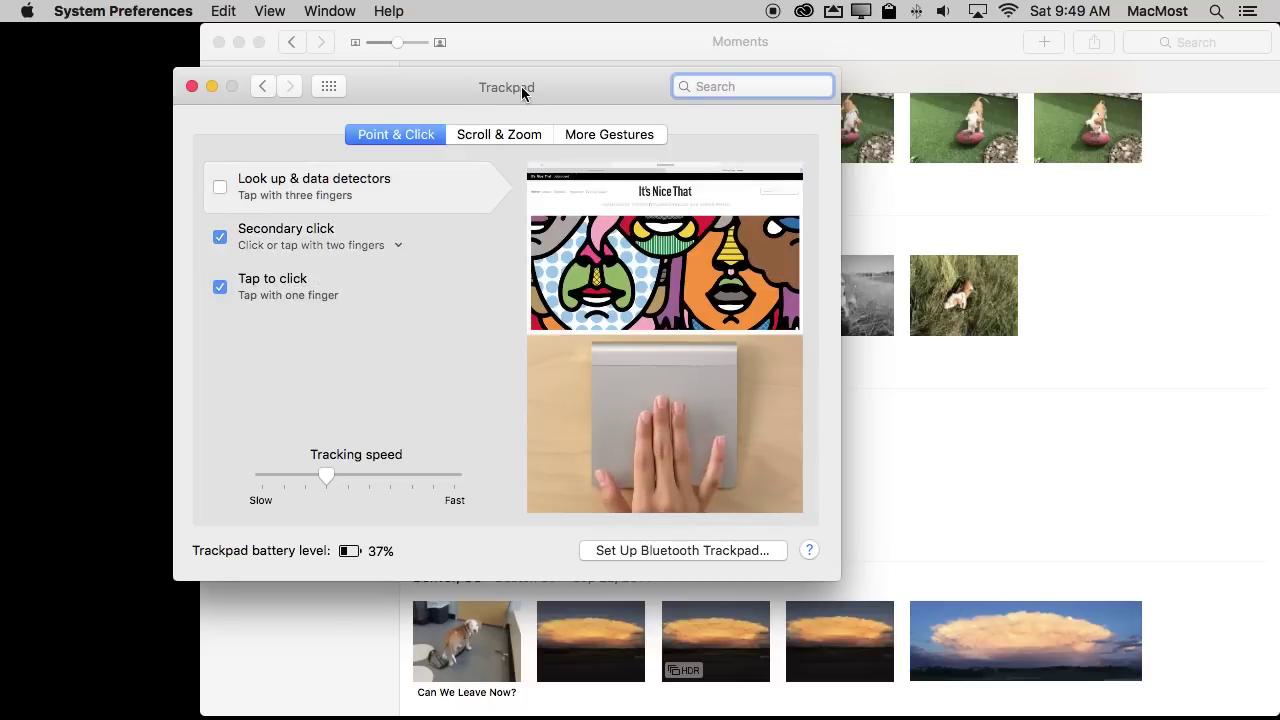
Disable the trackpad's Secondary click, then view the contextual commands of the third Sep 13, 2014 photo in Photos
{"action": "left_click", "coordinate": [219, 237]}
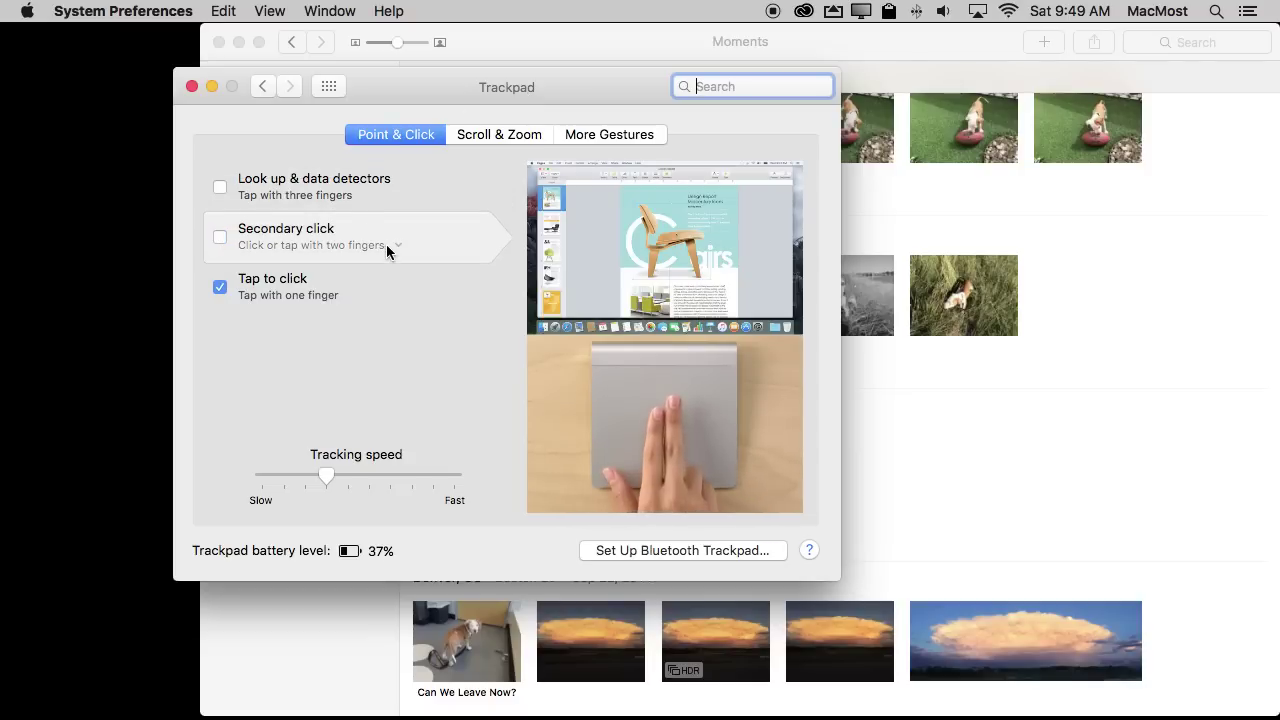
{"action": "left_click", "coordinate": [192, 87]}
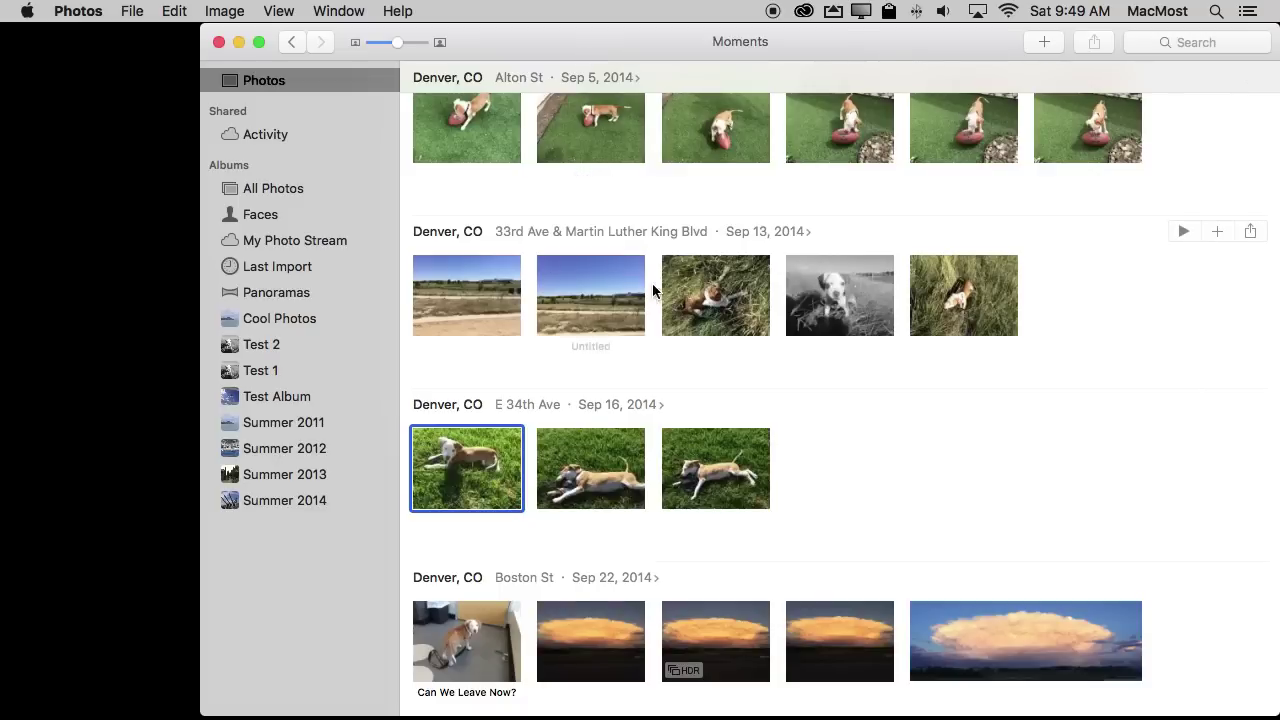
{"action": "right_click", "coordinate": [721, 307]}
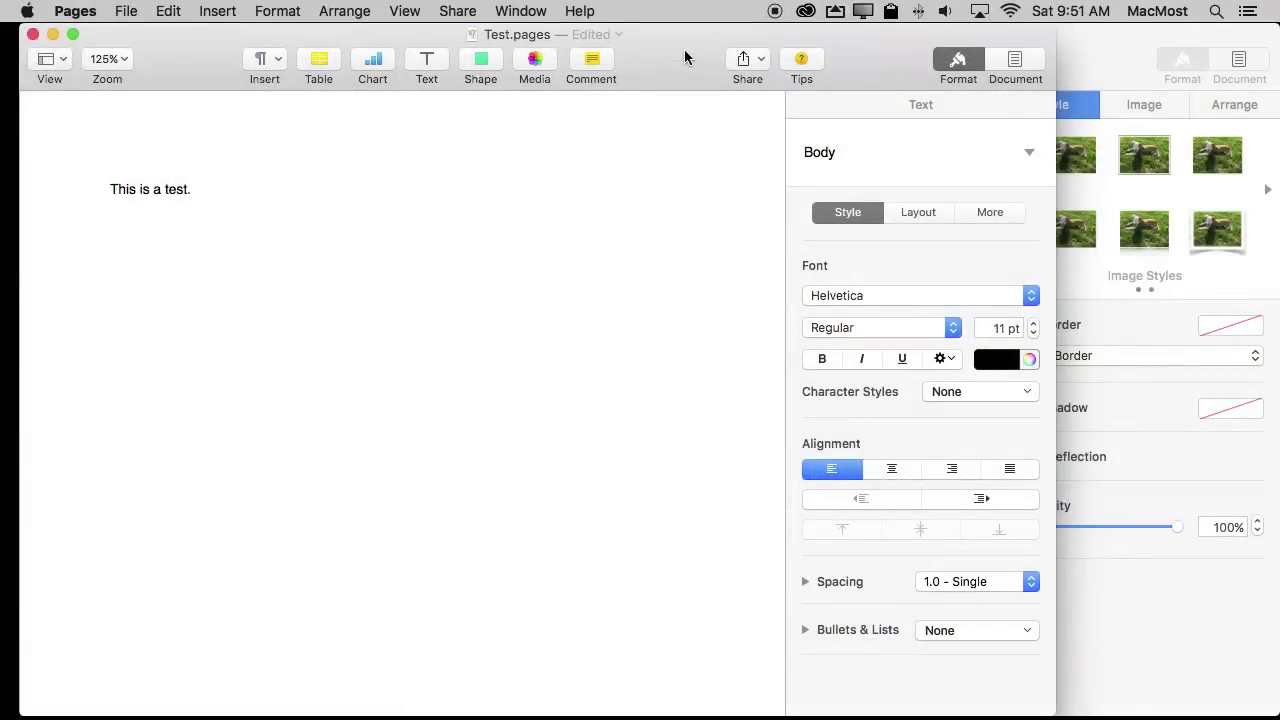
Copy the word "test" from the sentence in Test.pages and paste it on the empty line below
{"action": "double_click", "coordinate": [174, 190]}
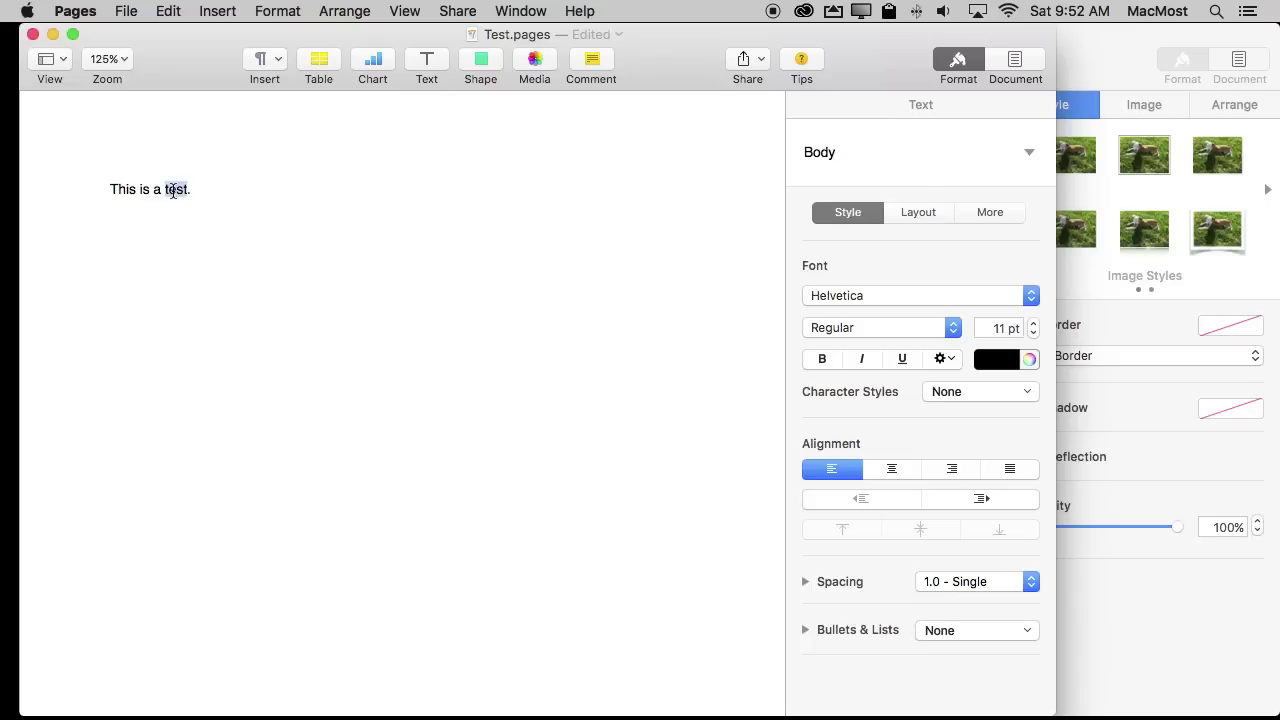
{"action": "left_click", "coordinate": [167, 11]}
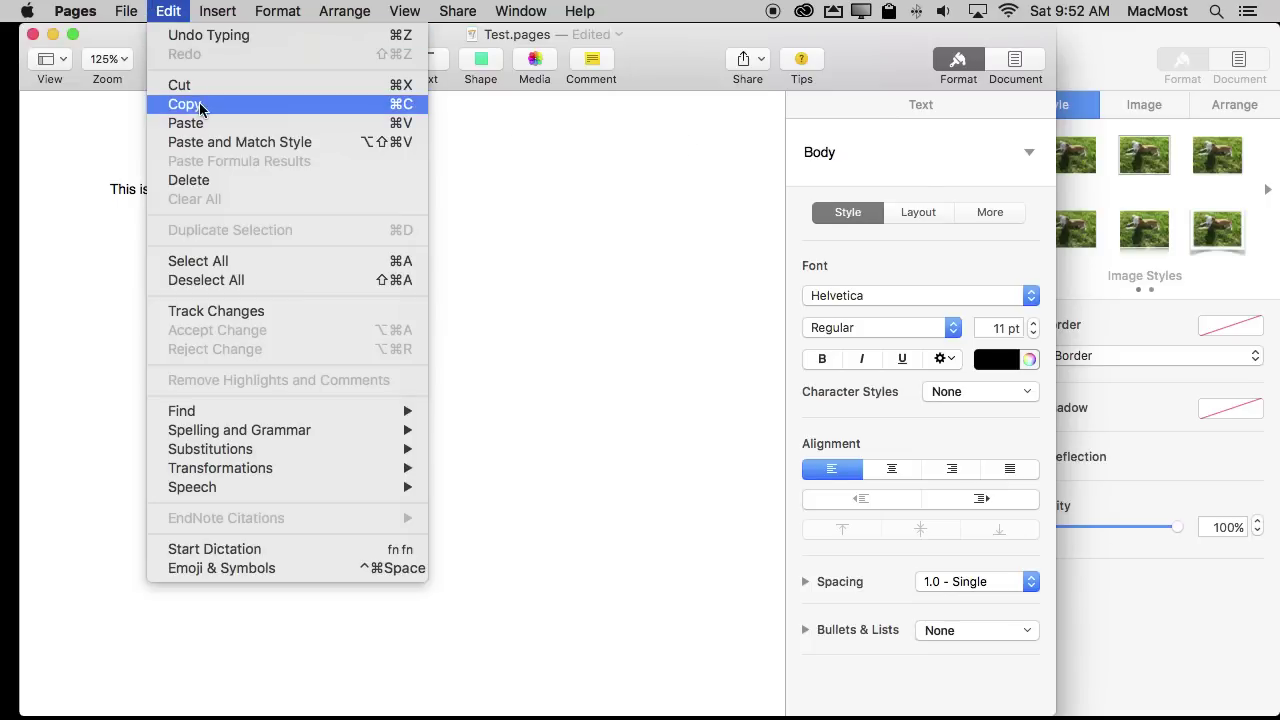
{"action": "left_click", "coordinate": [196, 183]}
{"action": "left_click", "coordinate": [162, 255]}
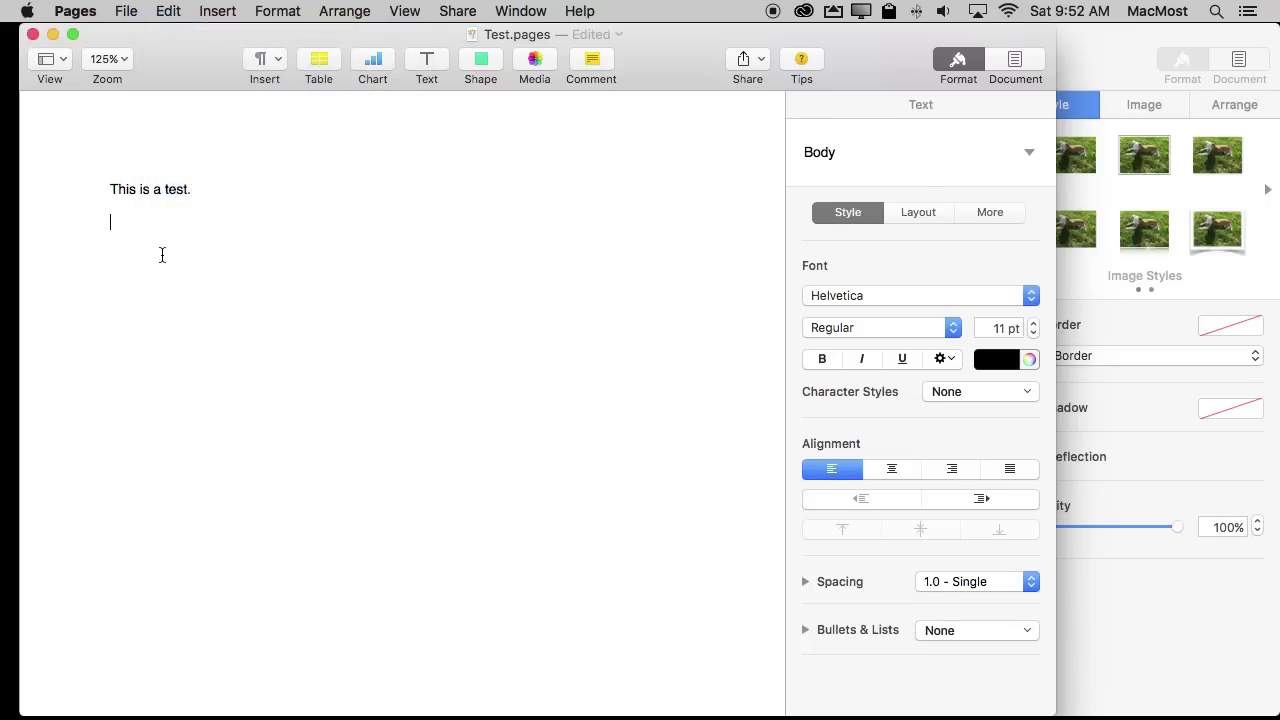
{"action": "left_click", "coordinate": [167, 11]}
{"action": "left_click", "coordinate": [202, 124]}
Delete the pasted word "test" from the second line
{"action": "key", "text": "BackSpace"}
{"action": "key", "text": "BackSpace"}
{"action": "key", "text": "BackSpace"}
{"action": "key", "text": "BackSpace"}
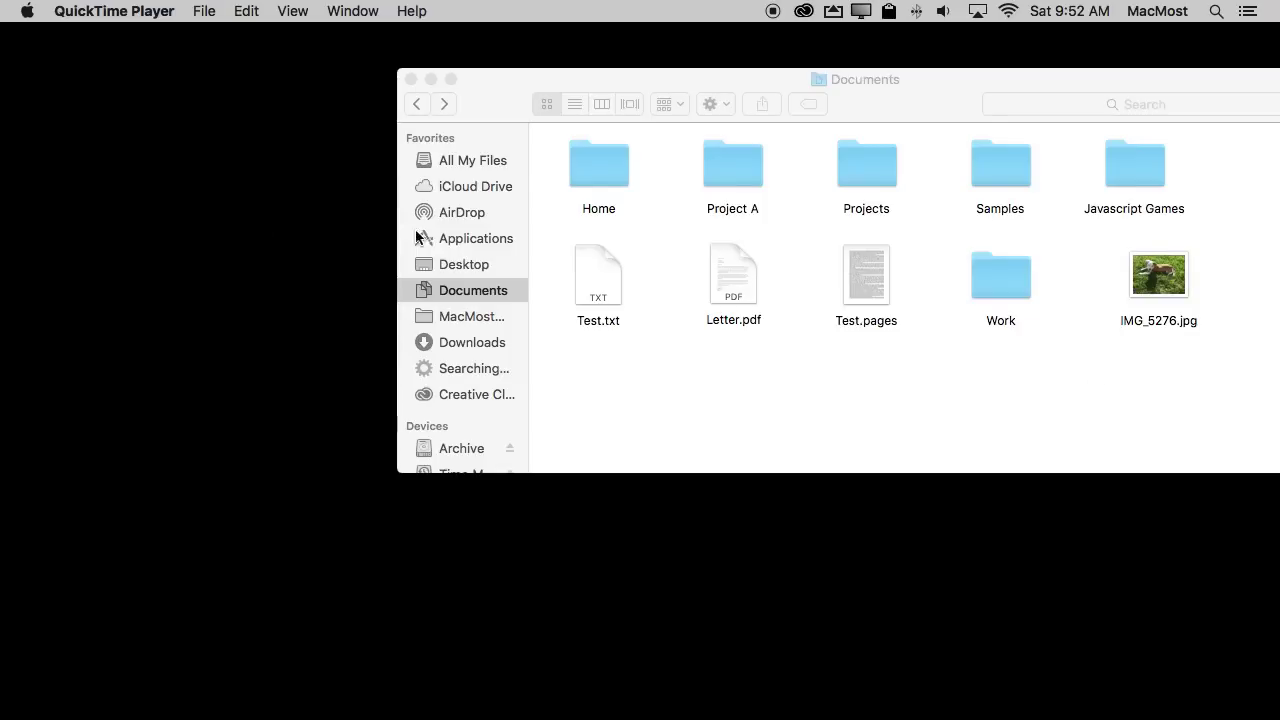
In Finder, copy IMG_5276.jpg from Documents, paste it into the Work folder and return to Documents
{"action": "left_click", "coordinate": [1020, 375]}
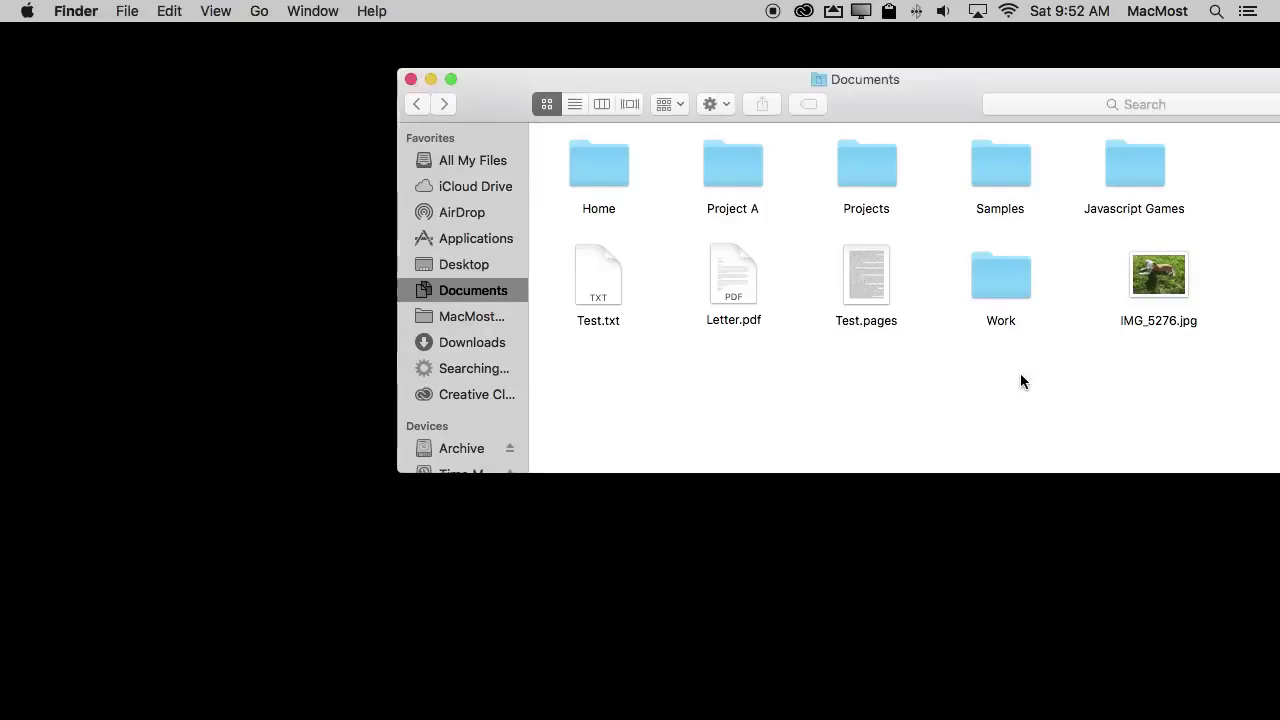
{"action": "left_click", "coordinate": [1163, 288]}
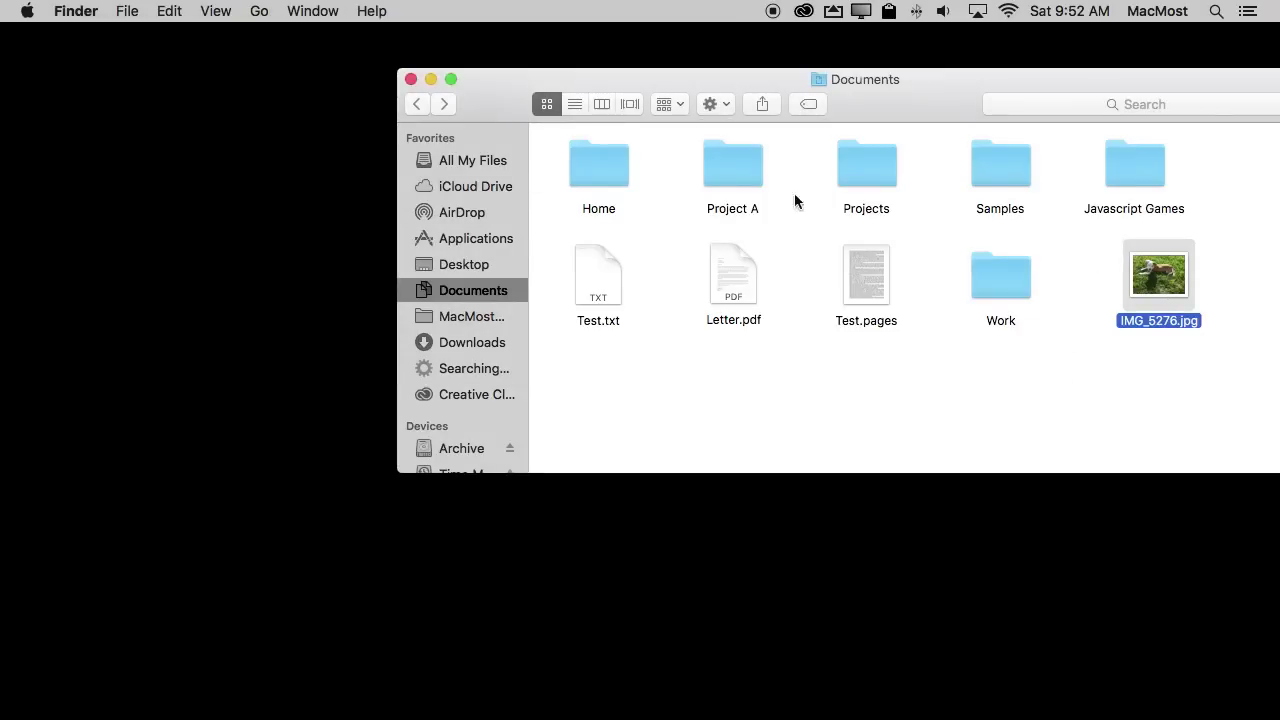
{"action": "left_click", "coordinate": [176, 8]}
{"action": "left_click", "coordinate": [208, 106]}
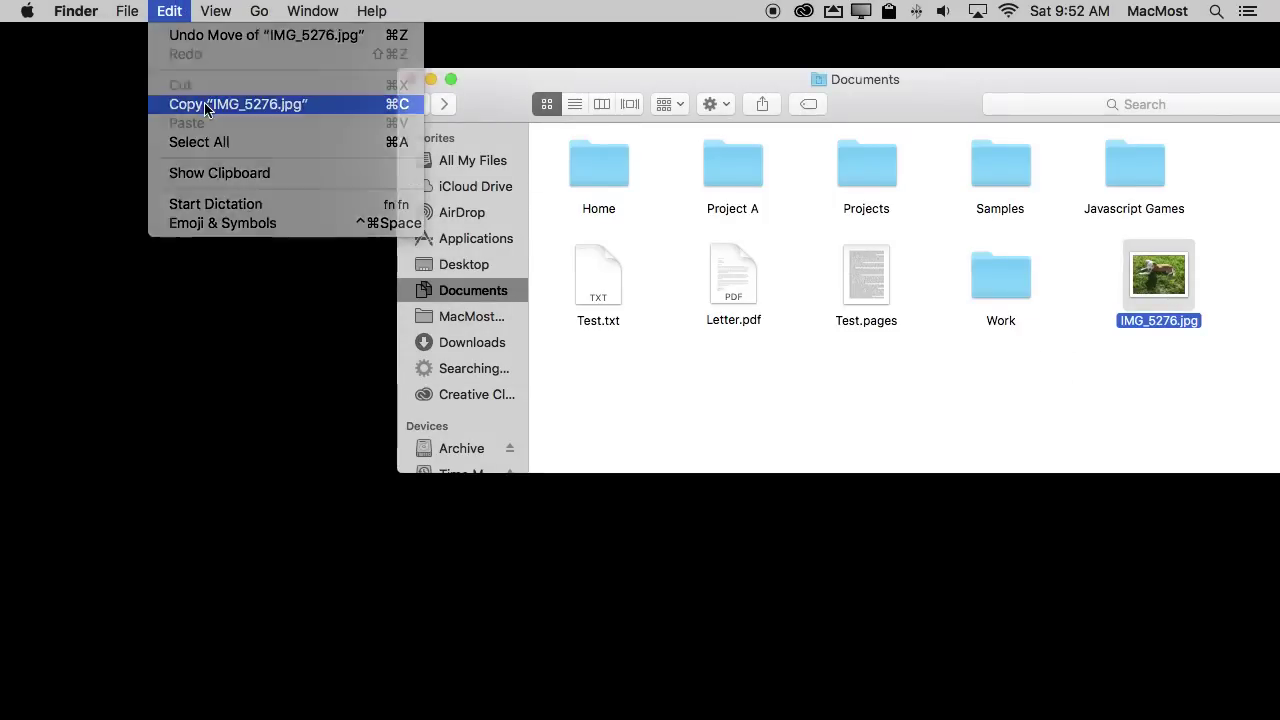
{"action": "double_click", "coordinate": [1017, 278]}
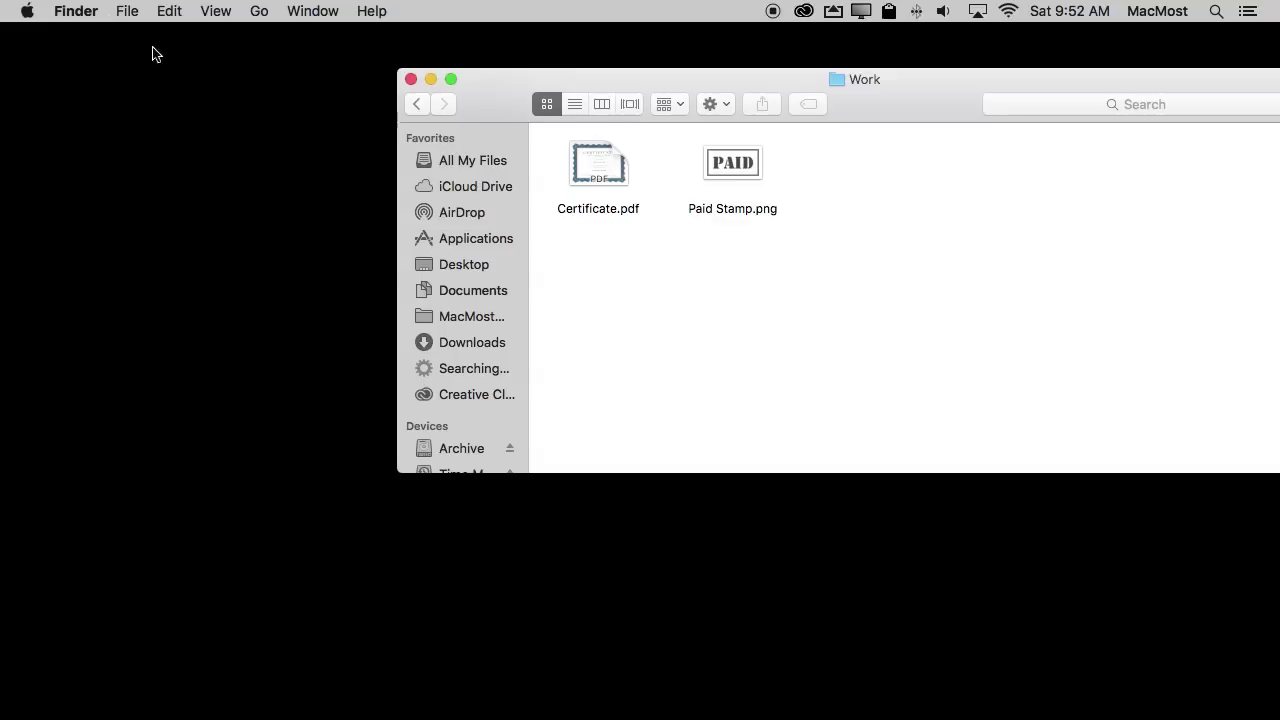
{"action": "left_click", "coordinate": [168, 11]}
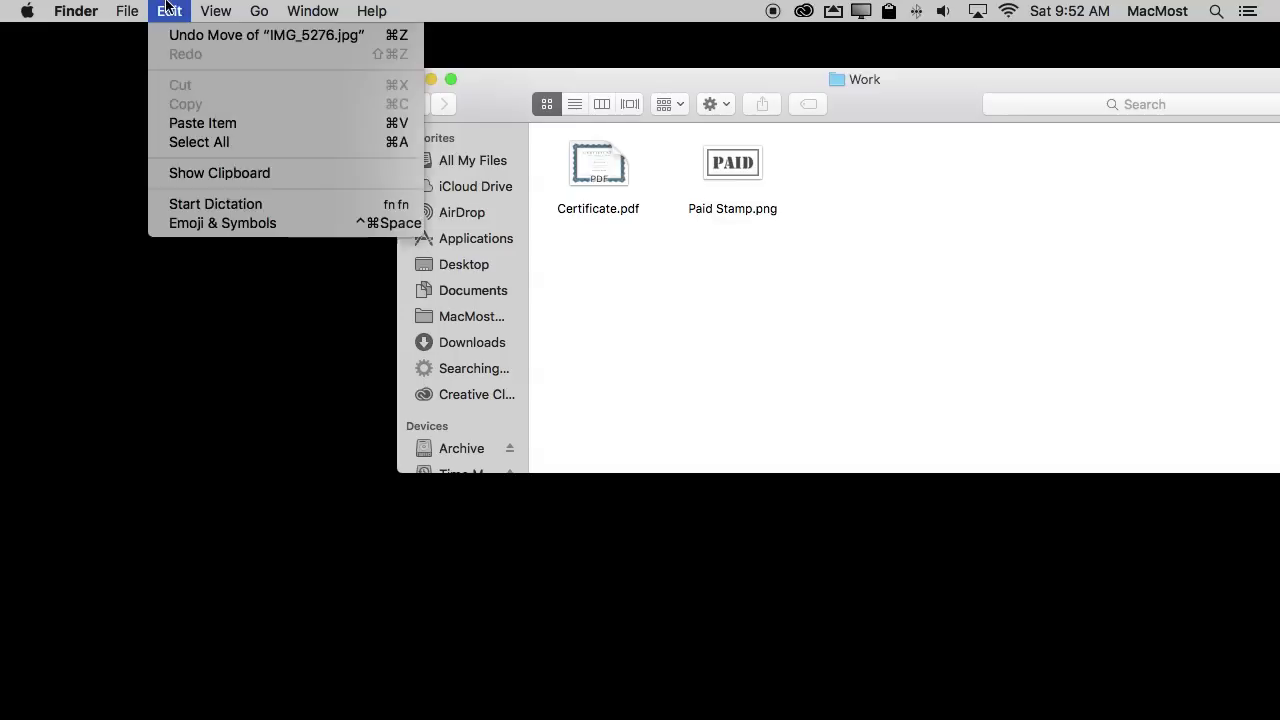
{"action": "left_click", "coordinate": [202, 123]}
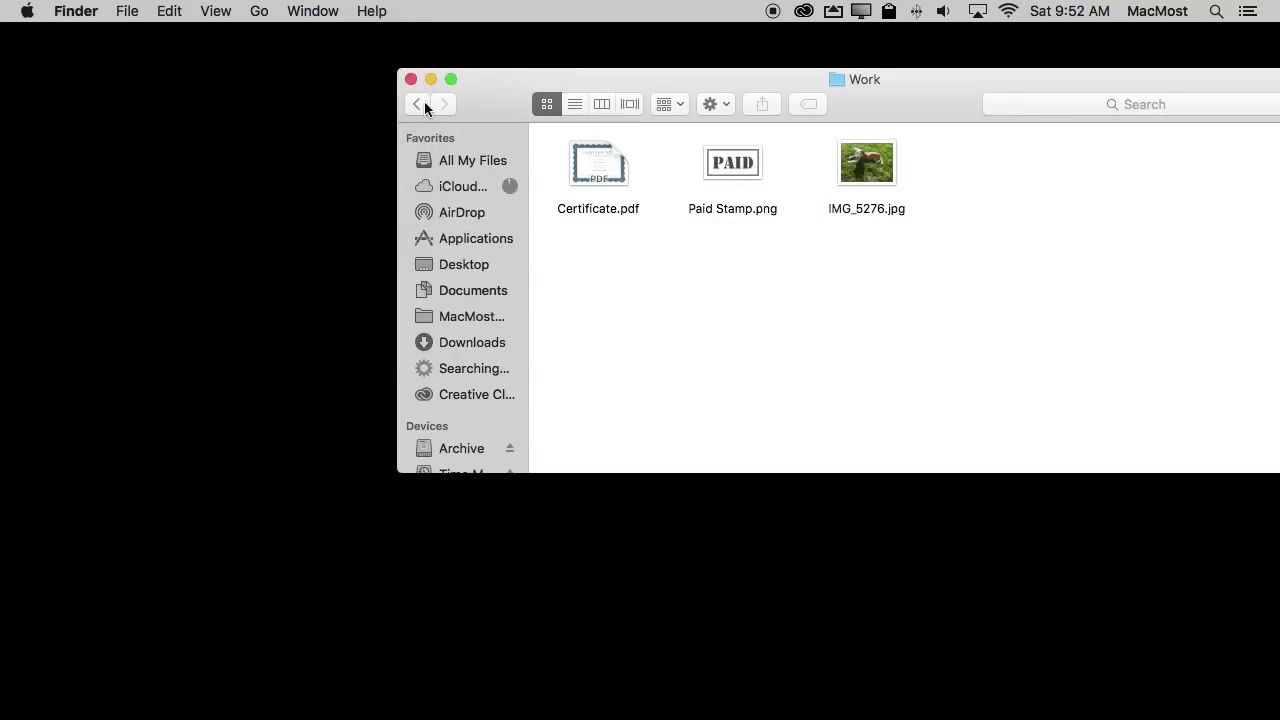
{"action": "left_click", "coordinate": [416, 104]}
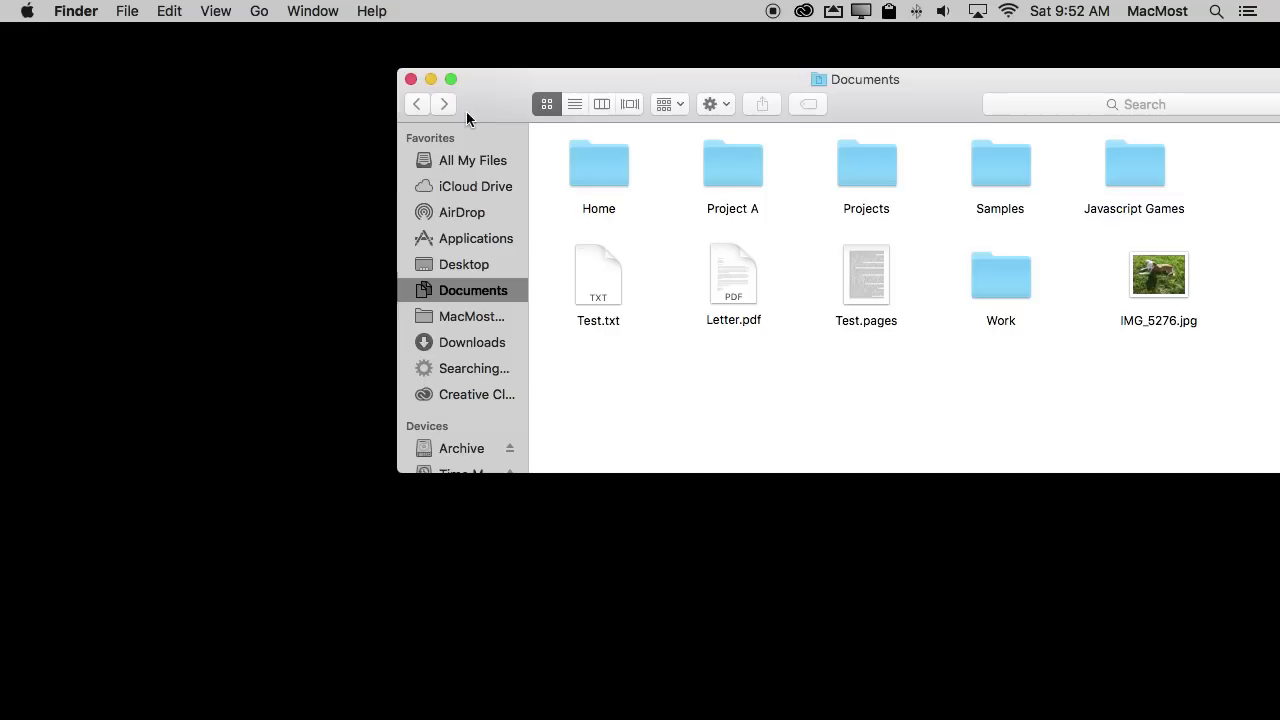
Switch to Numbers and copy the January to April bar chart below Table 1 in Untitled.numbers
{"action": "mouse_move", "coordinate": [581, 716]}
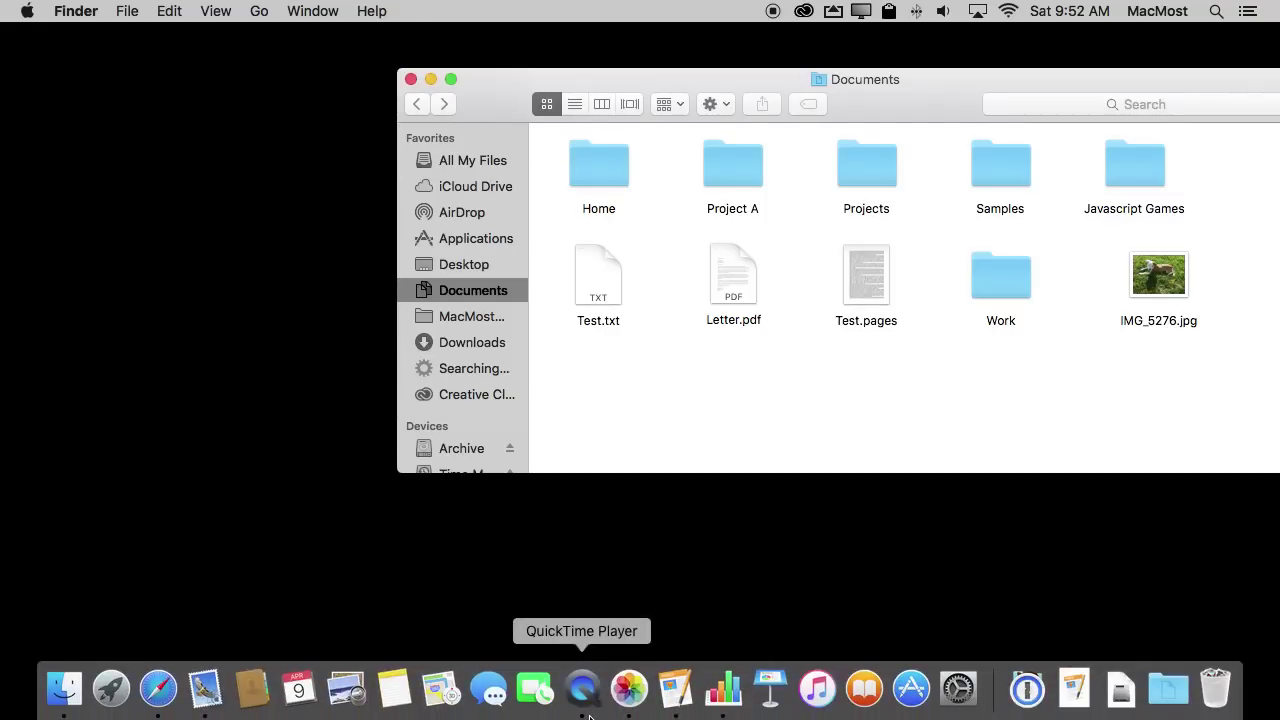
{"action": "left_click", "coordinate": [720, 697]}
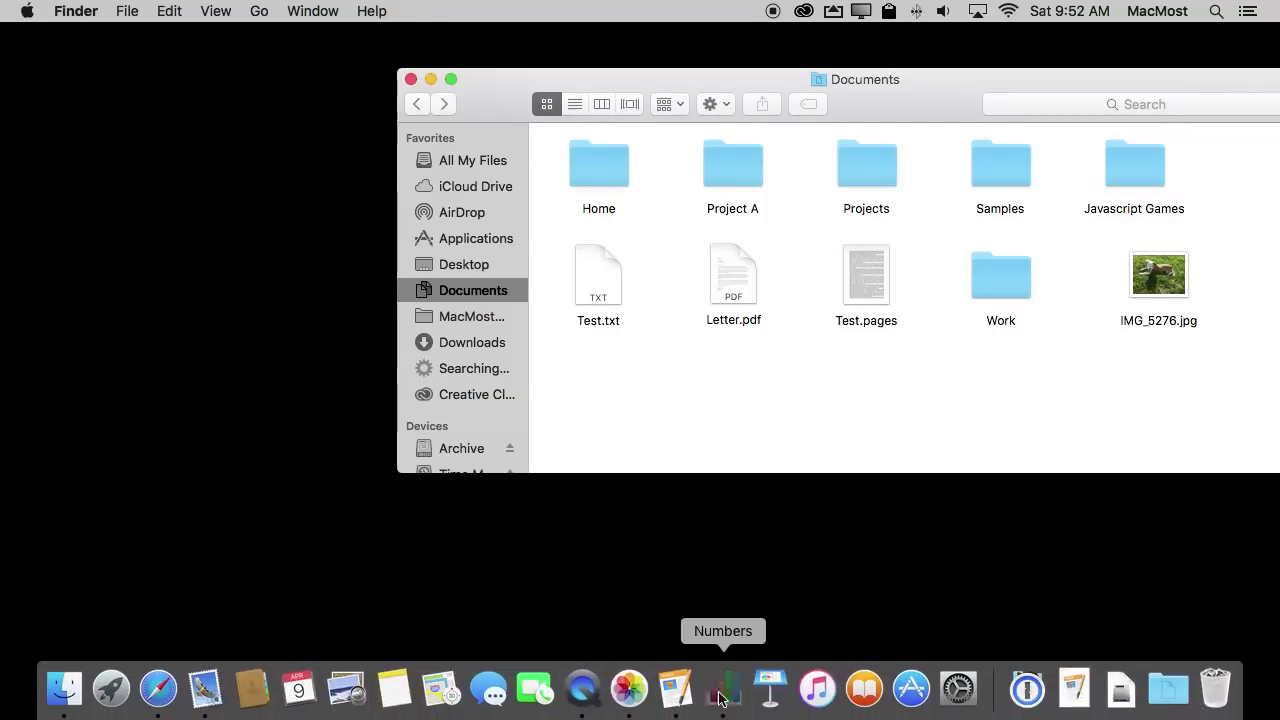
{"action": "scroll", "coordinate": [461, 513], "scroll_direction": "down", "scroll_amount": 10}
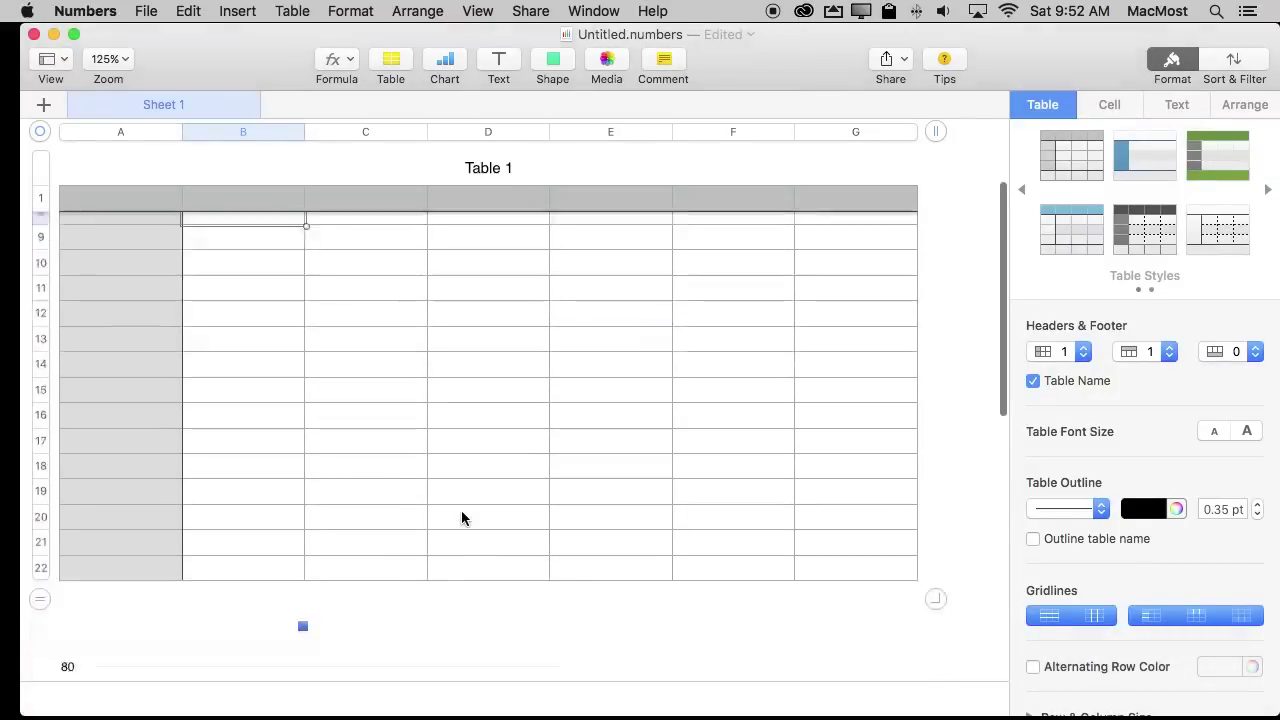
{"action": "scroll", "coordinate": [461, 510], "scroll_direction": "down", "scroll_amount": 3}
{"action": "left_click", "coordinate": [683, 537]}
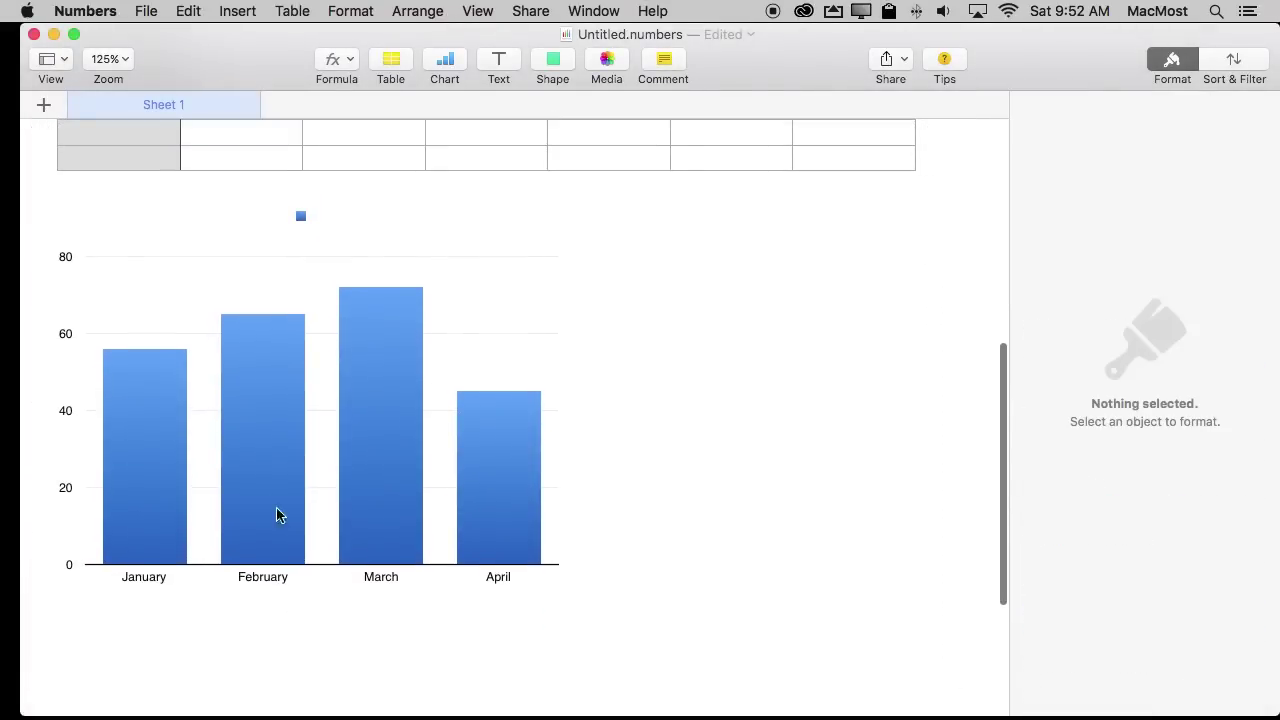
{"action": "left_click", "coordinate": [262, 506]}
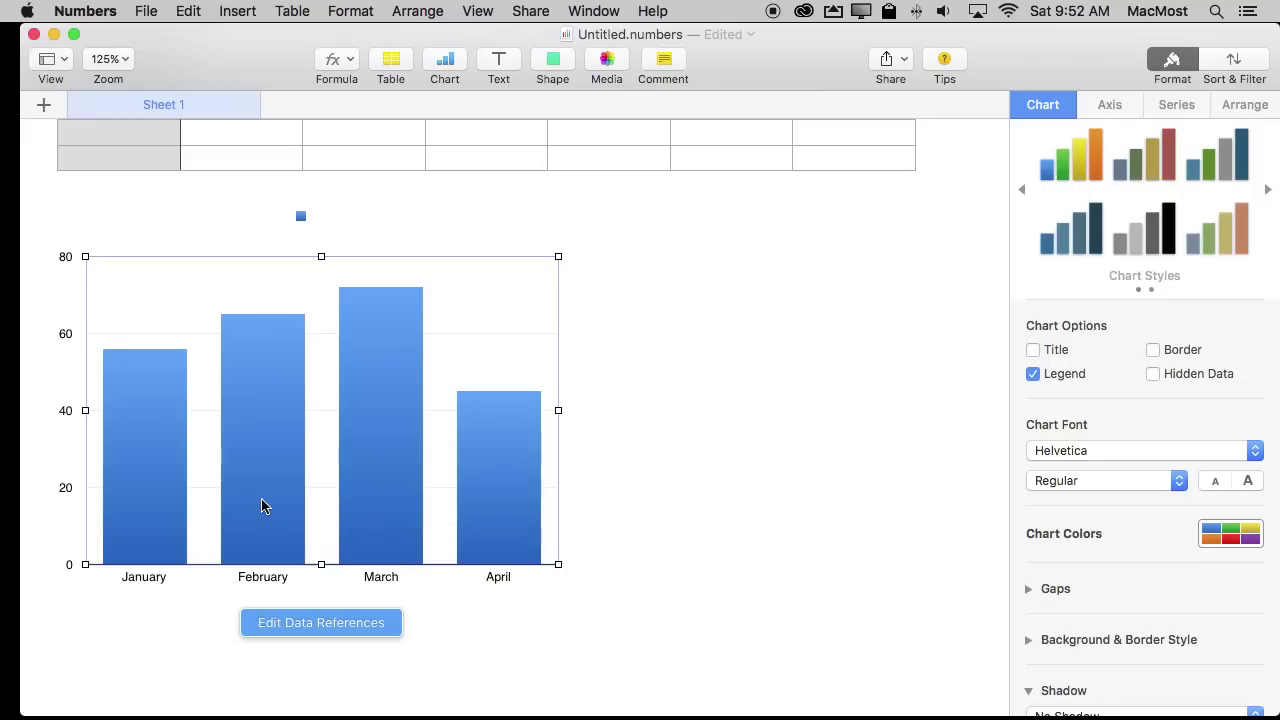
{"action": "left_click", "coordinate": [188, 11]}
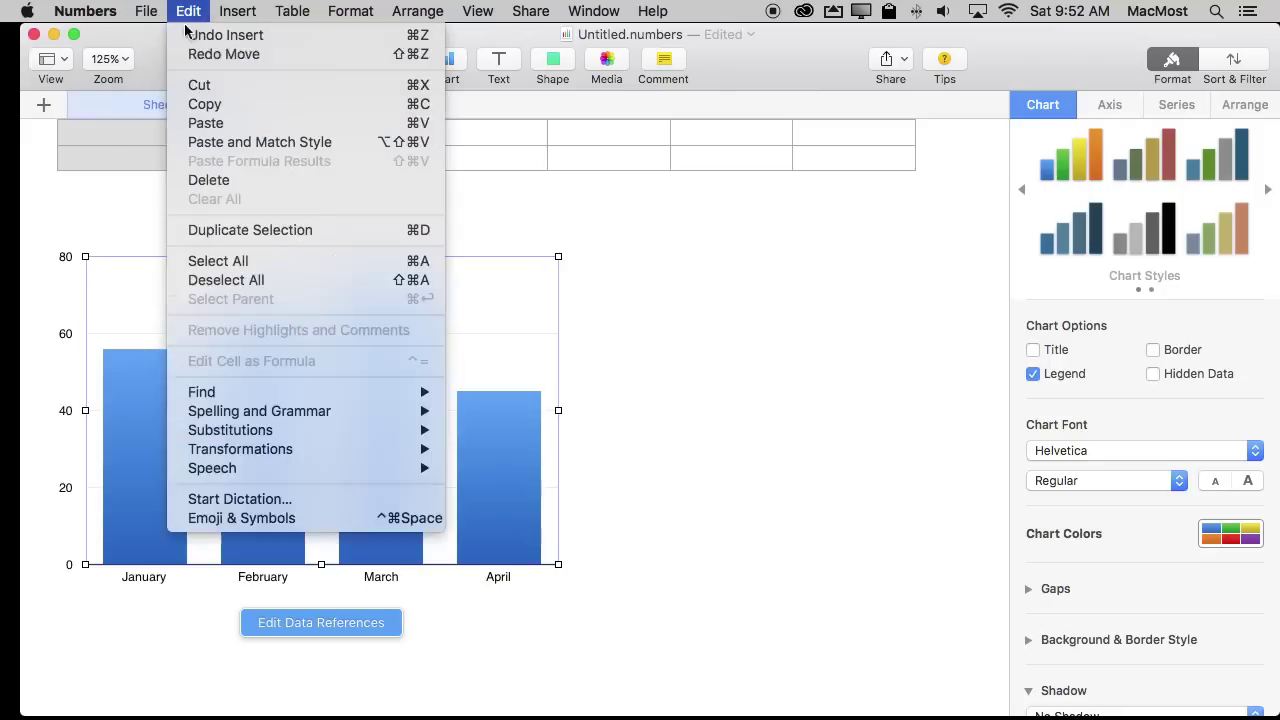
{"action": "left_click", "coordinate": [209, 112]}
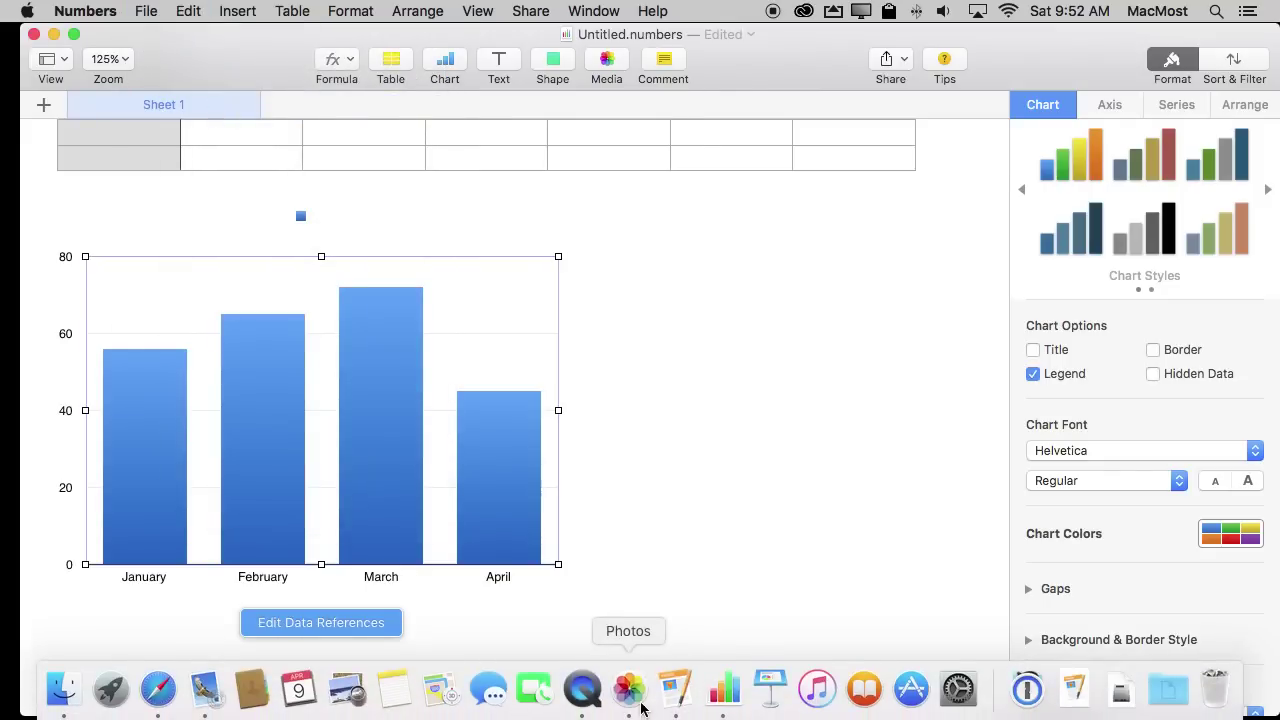
Switch to Pages and paste the copied bar chart into Test.pages
{"action": "left_click", "coordinate": [682, 692]}
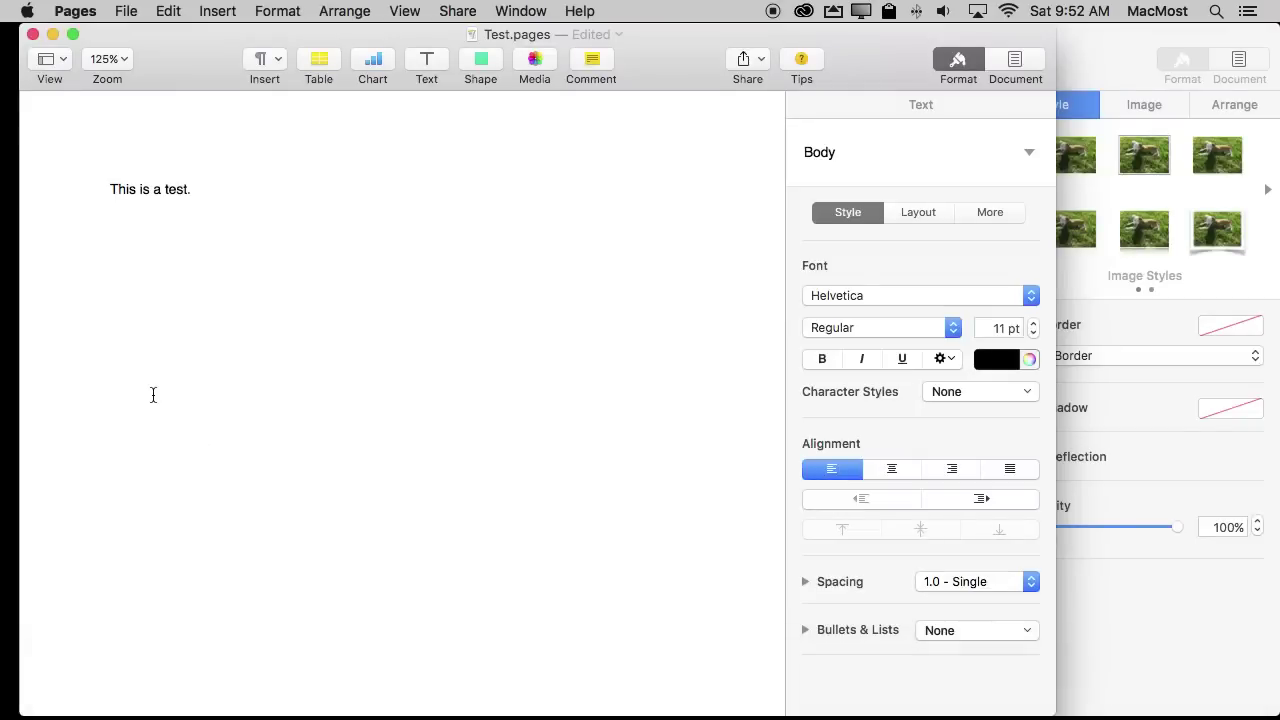
{"action": "left_click", "coordinate": [167, 11]}
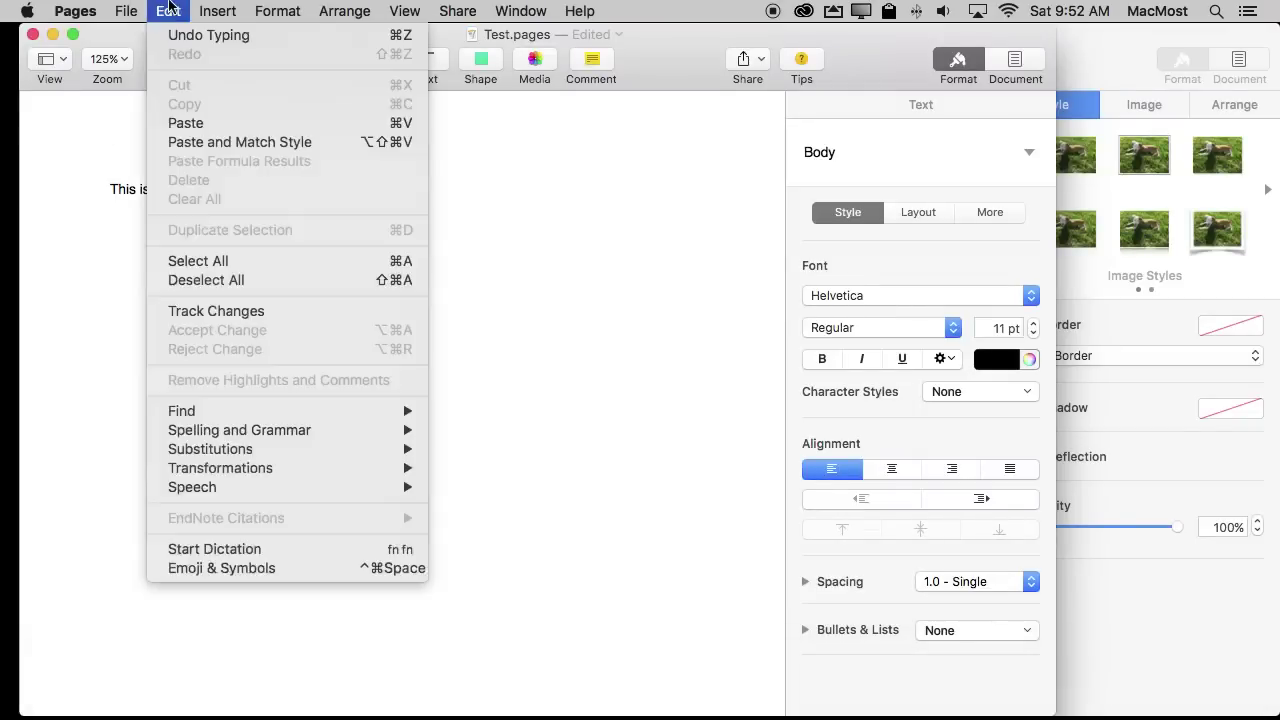
{"action": "left_click", "coordinate": [201, 124]}
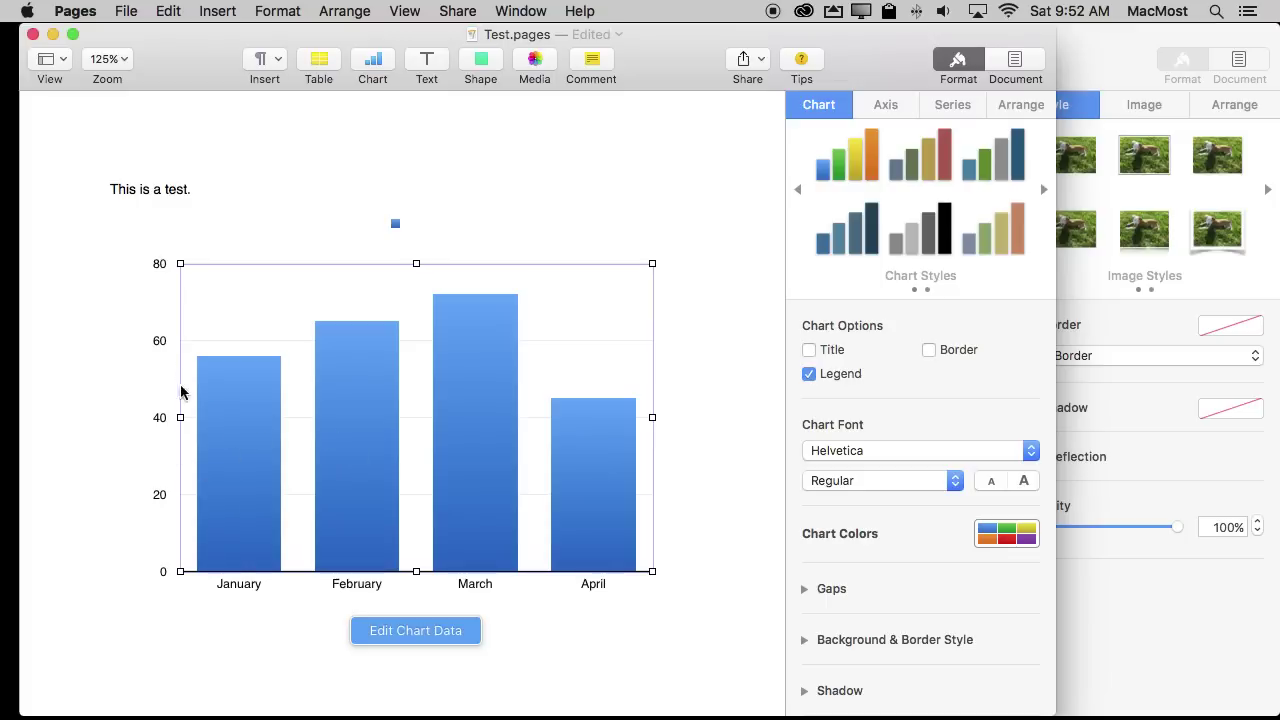
Select the pasted chart's bar series and then the whole chart, and open its chart data for editing
{"action": "left_click", "coordinate": [364, 430]}
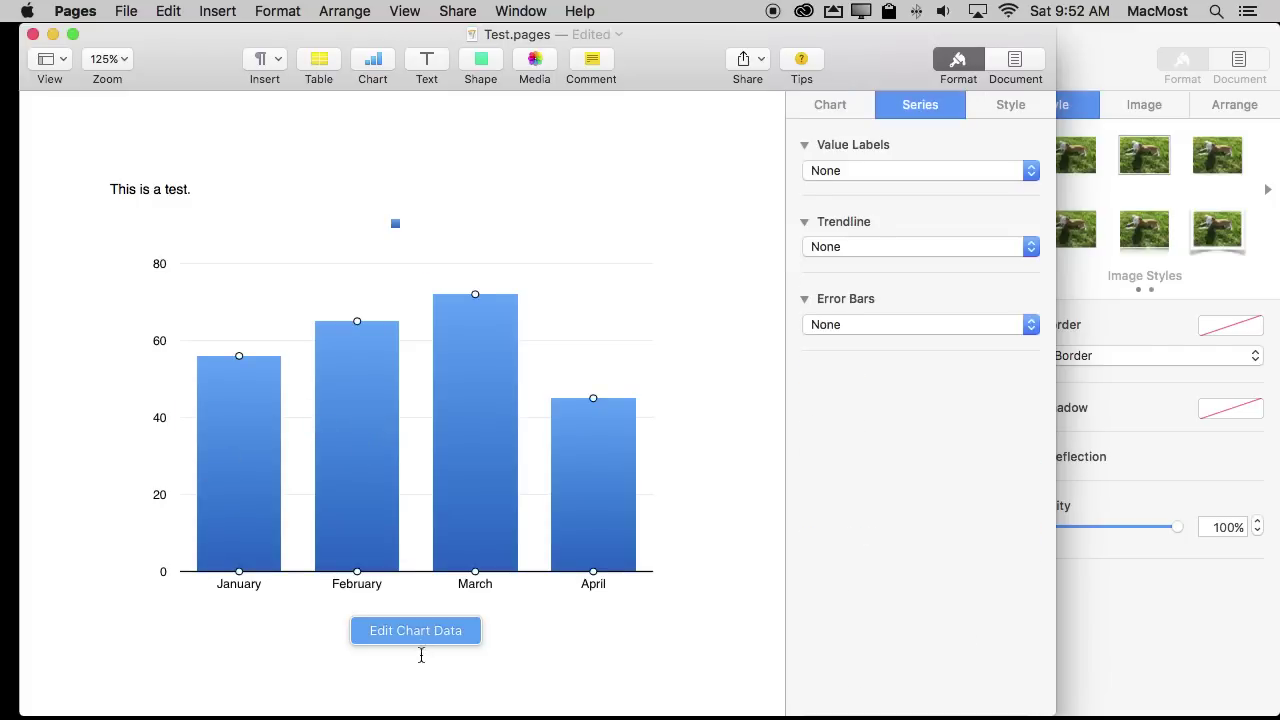
{"action": "left_click", "coordinate": [422, 654]}
{"action": "left_click", "coordinate": [406, 598]}
{"action": "left_click", "coordinate": [405, 605]}
{"action": "left_click", "coordinate": [406, 608]}
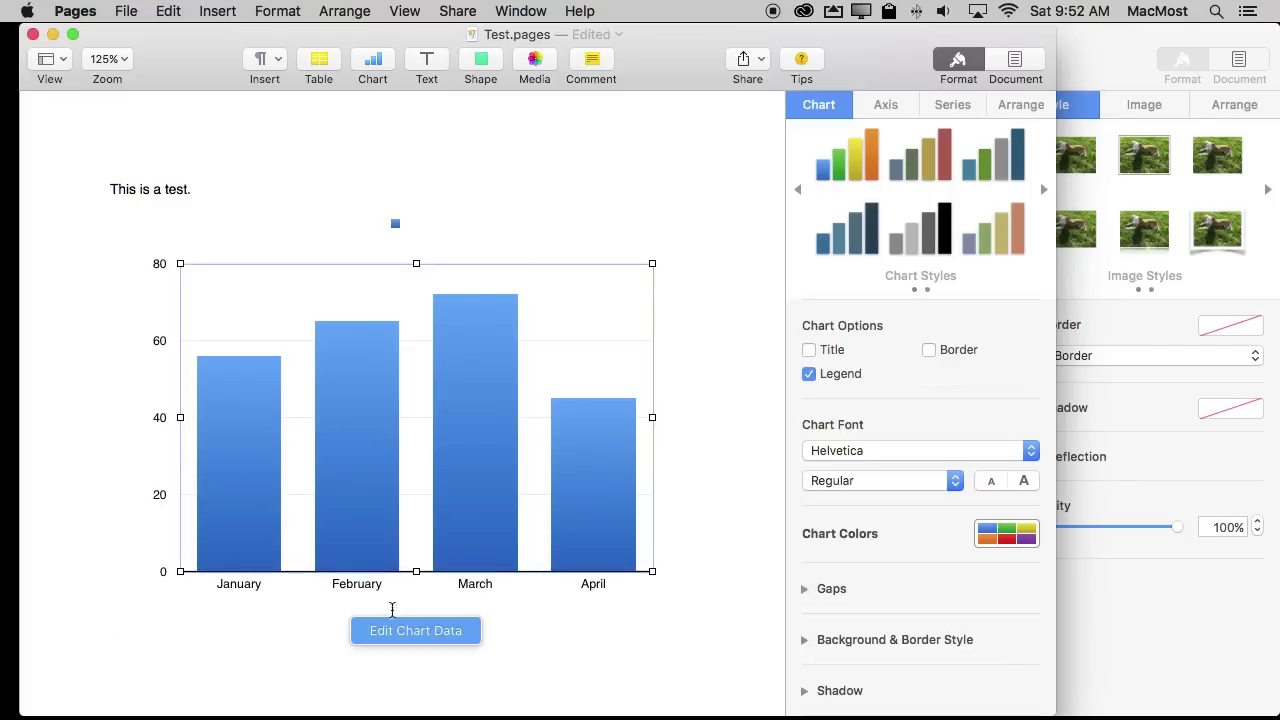
{"action": "left_click", "coordinate": [393, 630]}
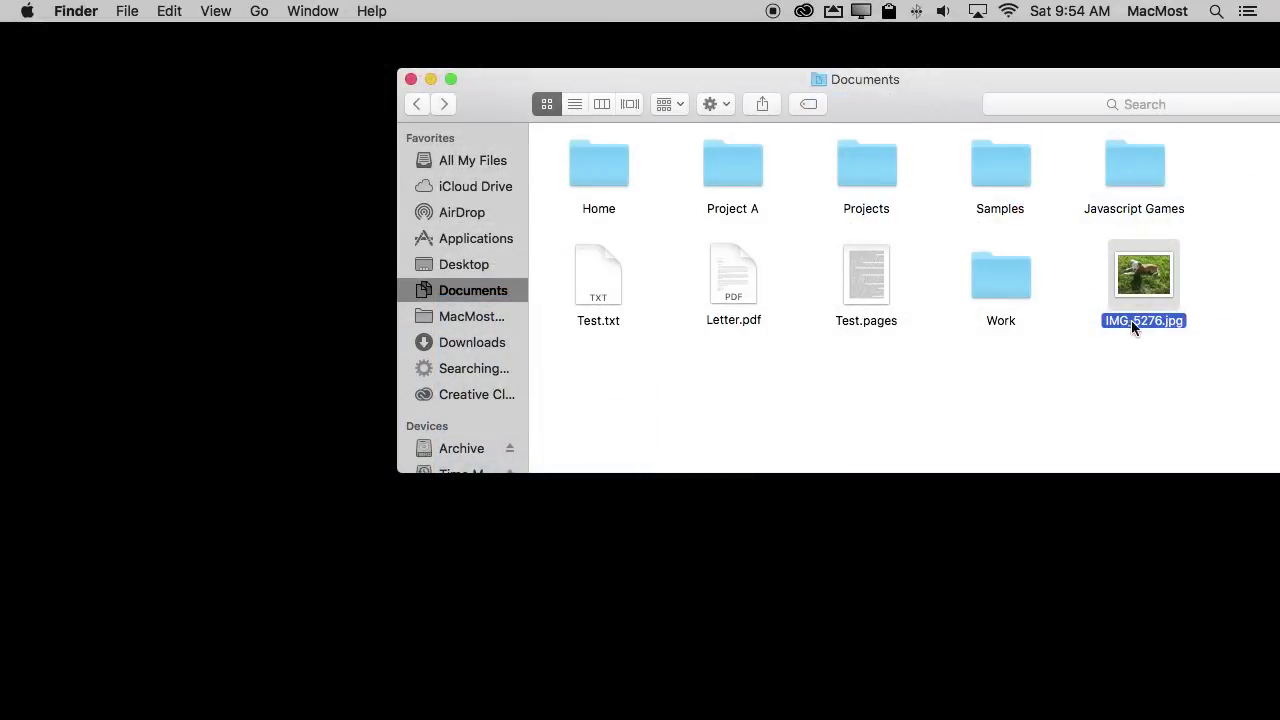
In Finder, reposition IMG_5276.jpg slightly within Documents, and look through the application's commands from File to Help
{"action": "left_click_drag", "start_coordinate": [1150, 282], "coordinate": [1183, 383]}
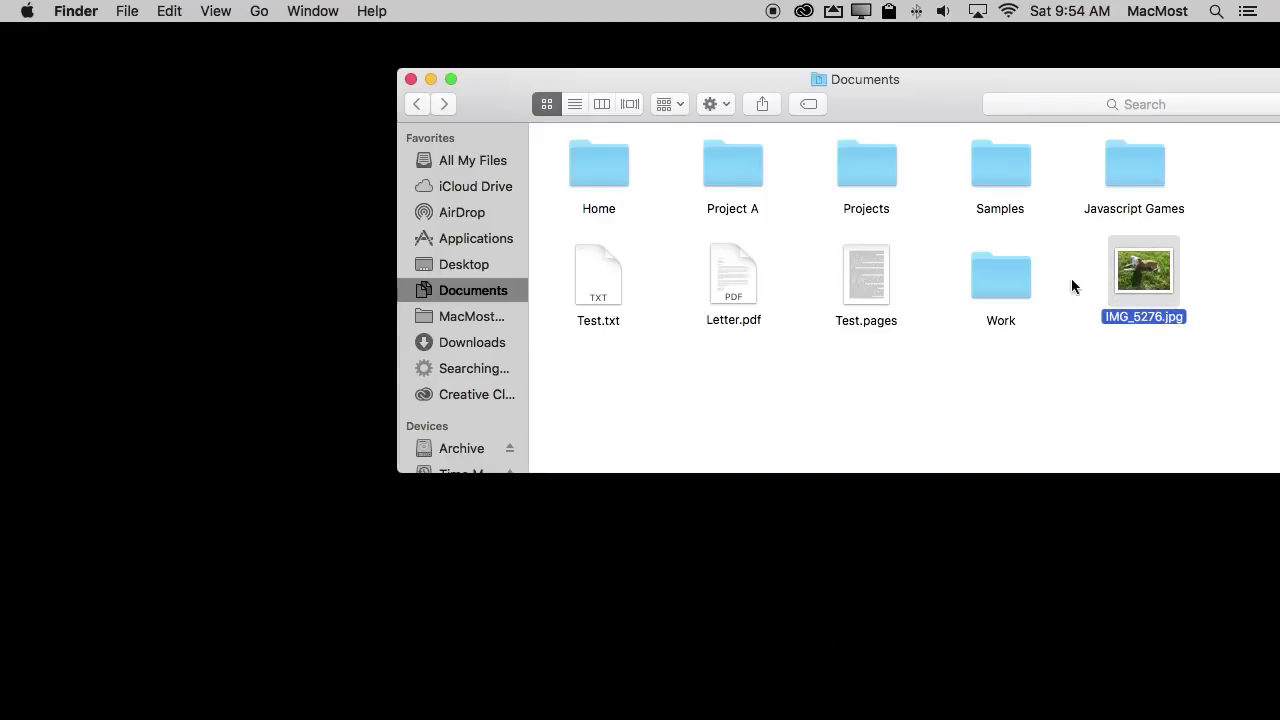
{"action": "left_click", "coordinate": [320, 8]}
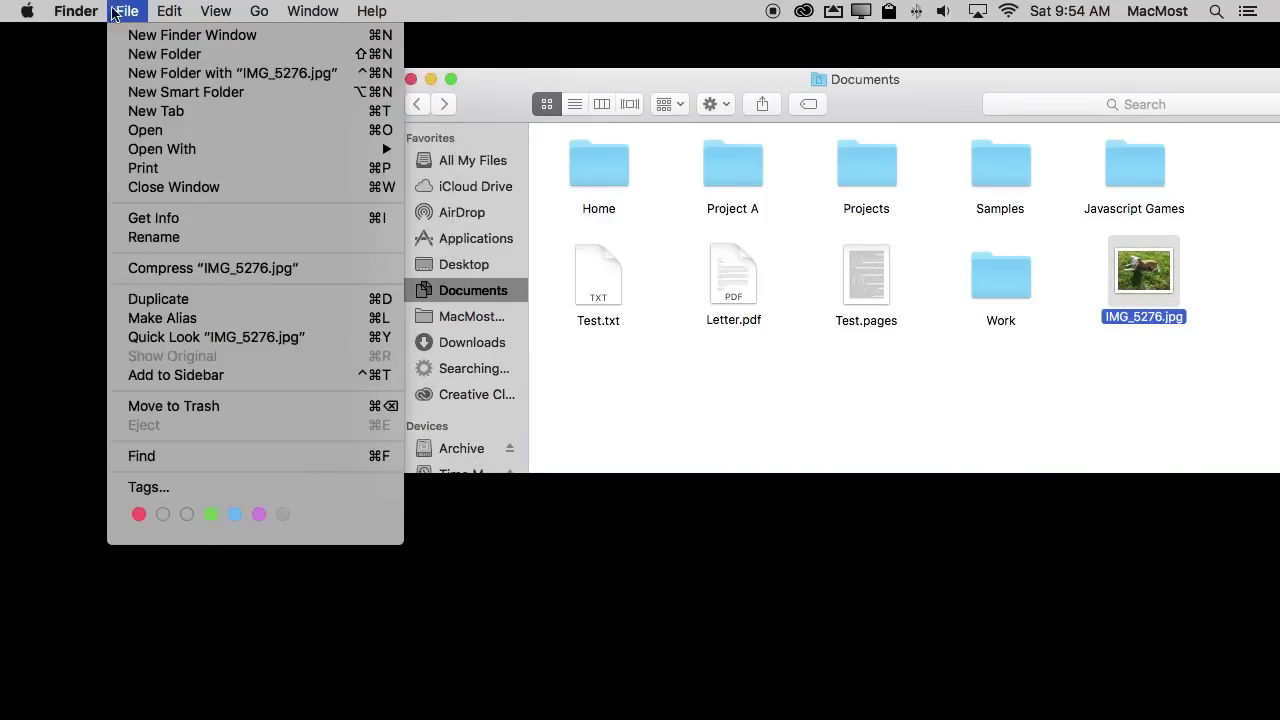
{"action": "mouse_move", "coordinate": [374, 8]}
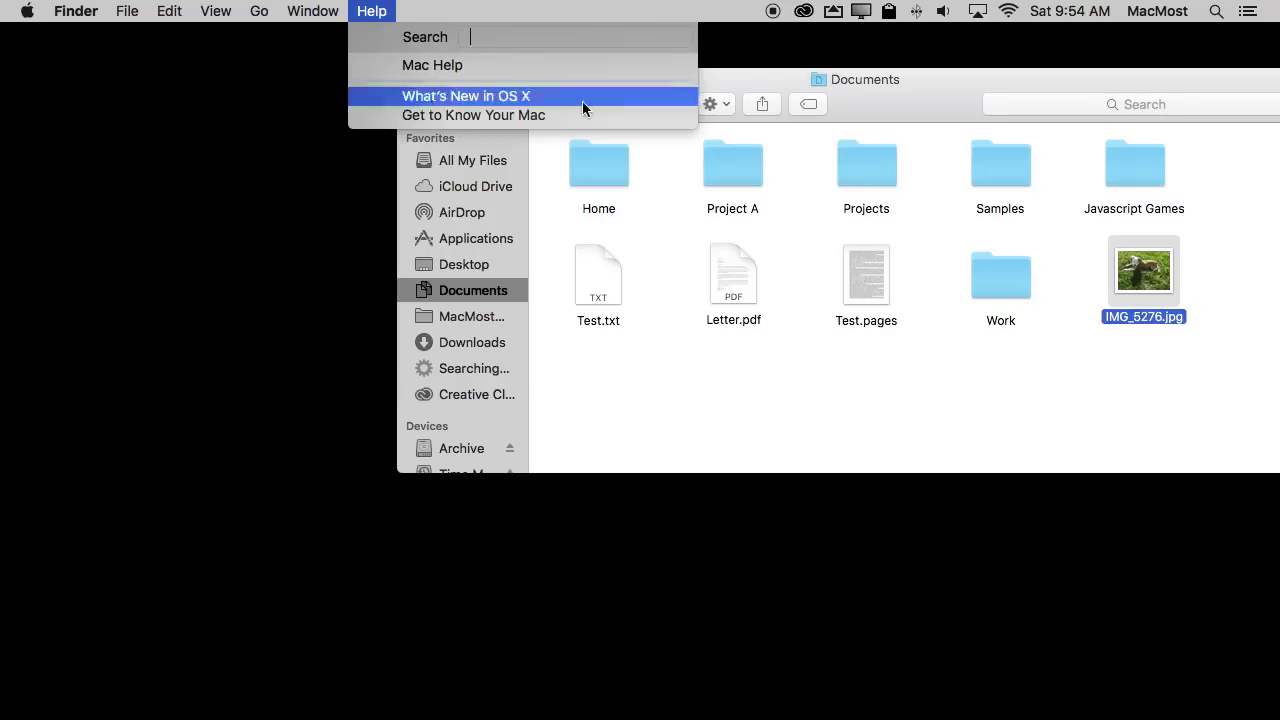
{"action": "left_click", "coordinate": [840, 400]}
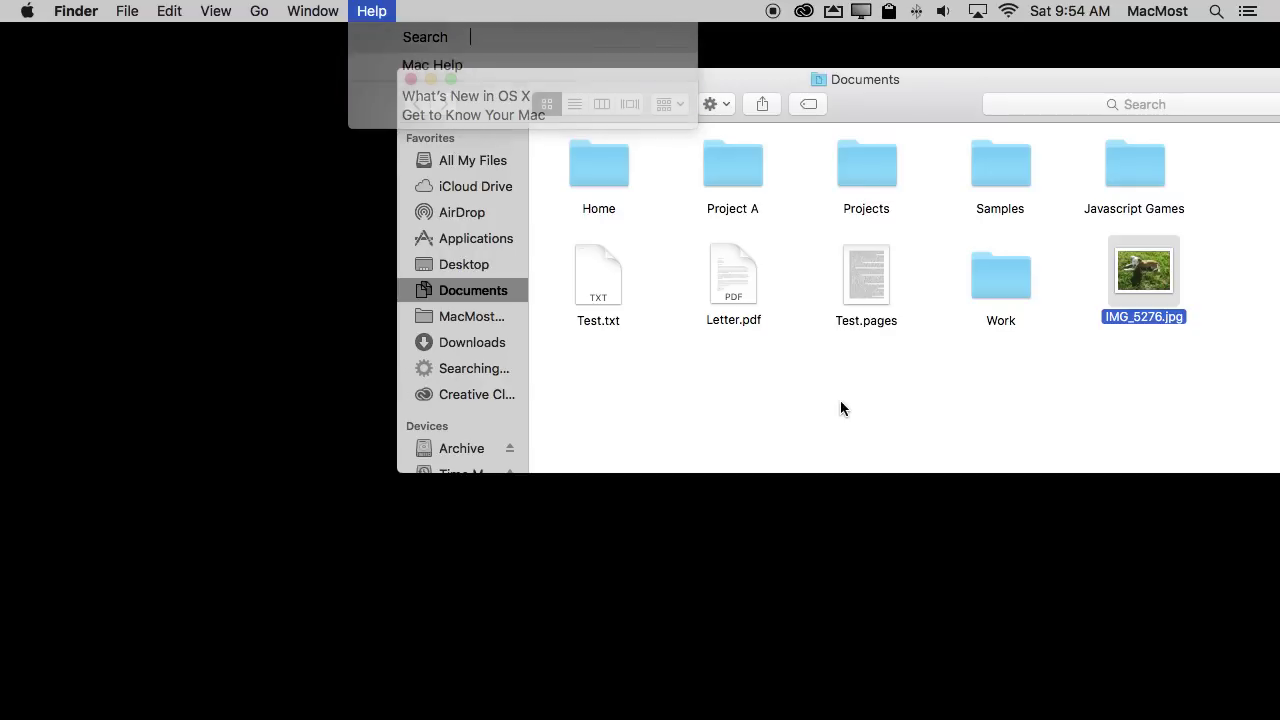
View the contextual commands available for IMG_5276.jpg and dismiss them
{"action": "right_click", "coordinate": [1141, 284]}
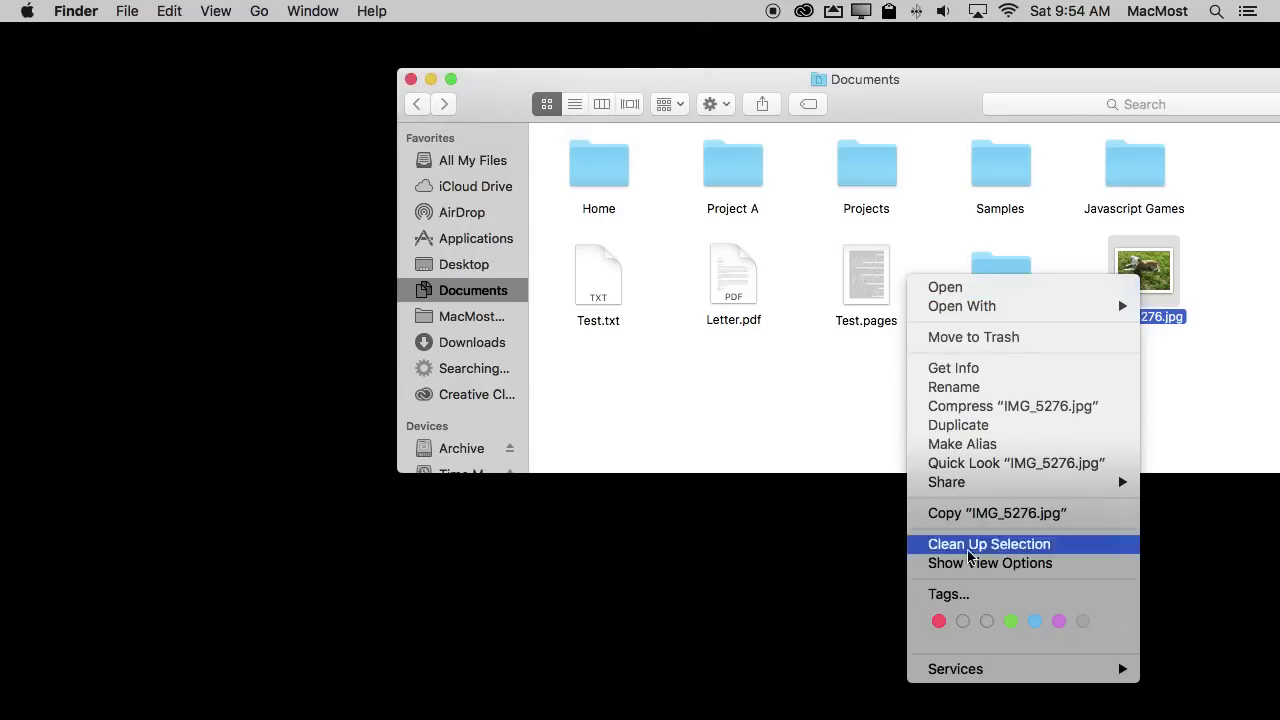
{"action": "left_click", "coordinate": [796, 404]}
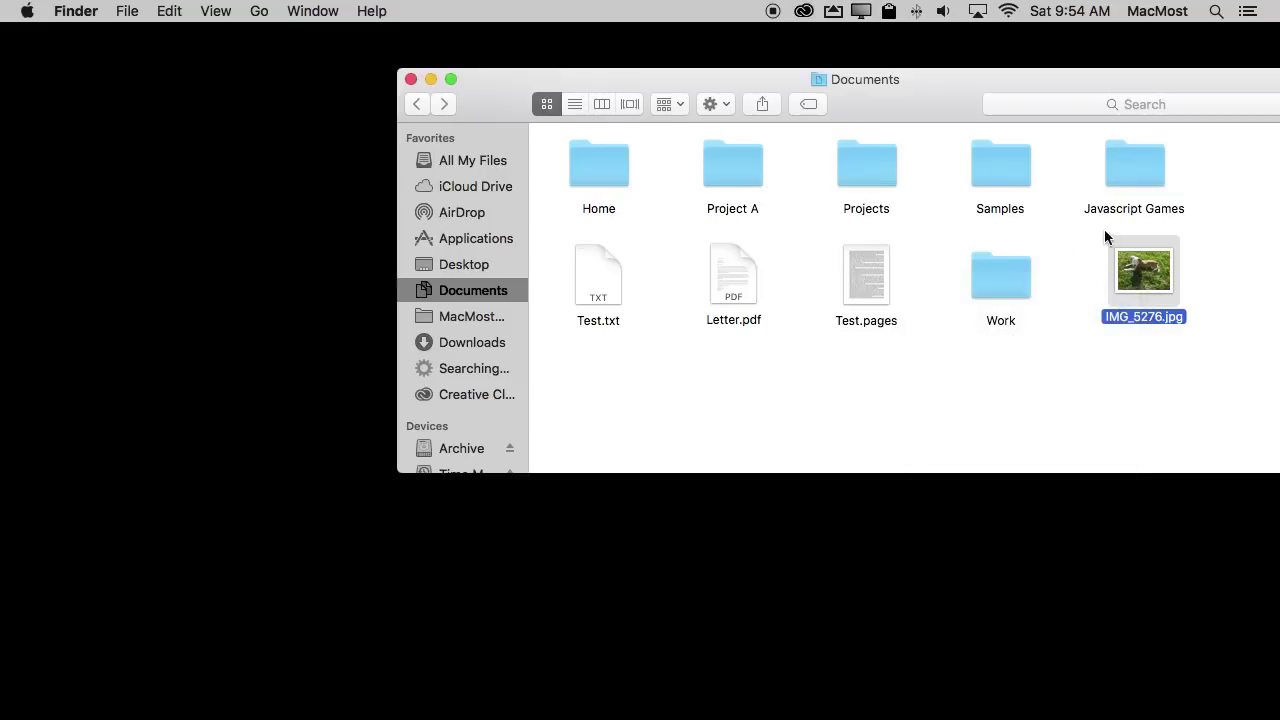
Copy IMG_5276.jpg to the clipboard, view the Paste Item command without pasting, and deselect the file
{"action": "left_click", "coordinate": [169, 11]}
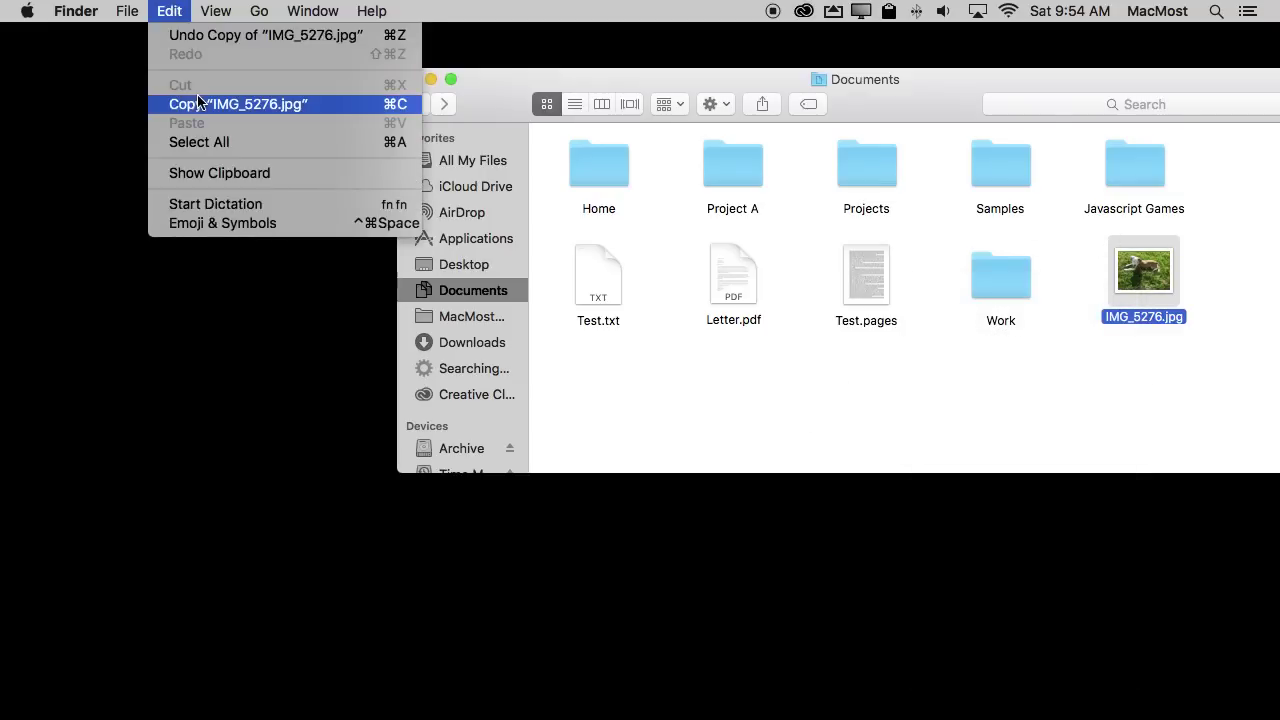
{"action": "key", "text": "Escape"}
{"action": "left_click", "coordinate": [170, 11]}
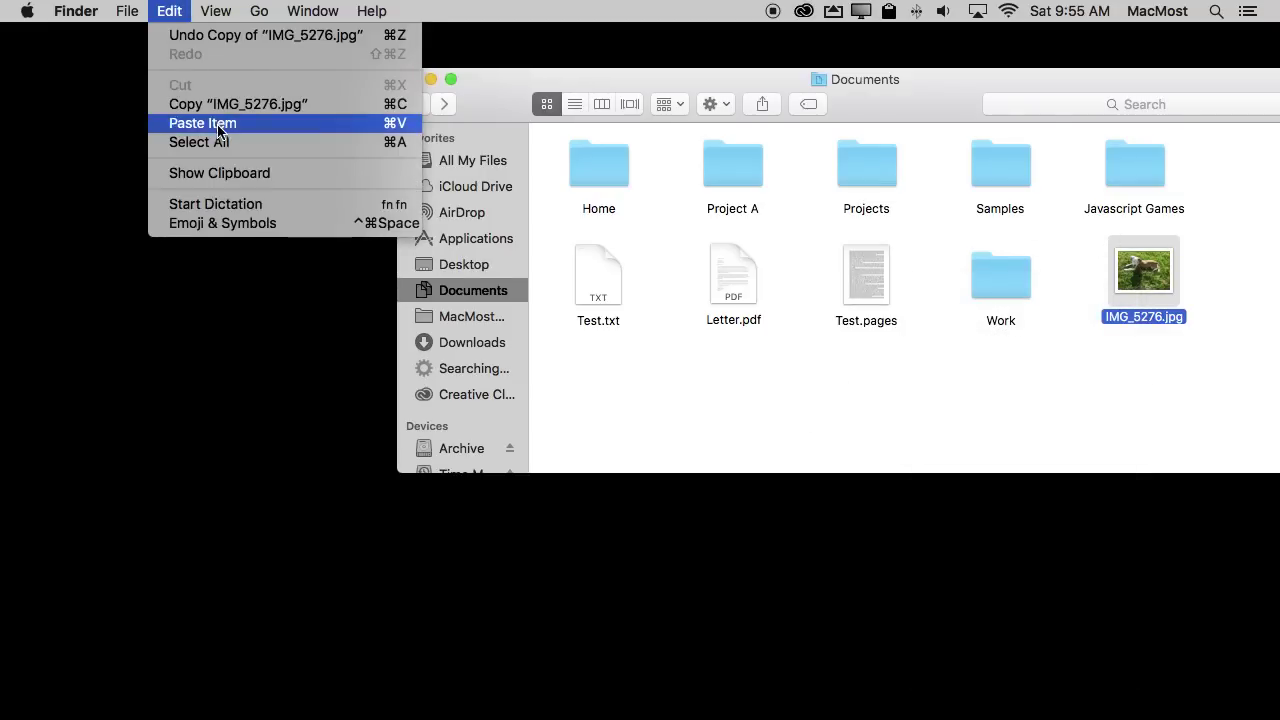
{"action": "left_click", "coordinate": [732, 374]}
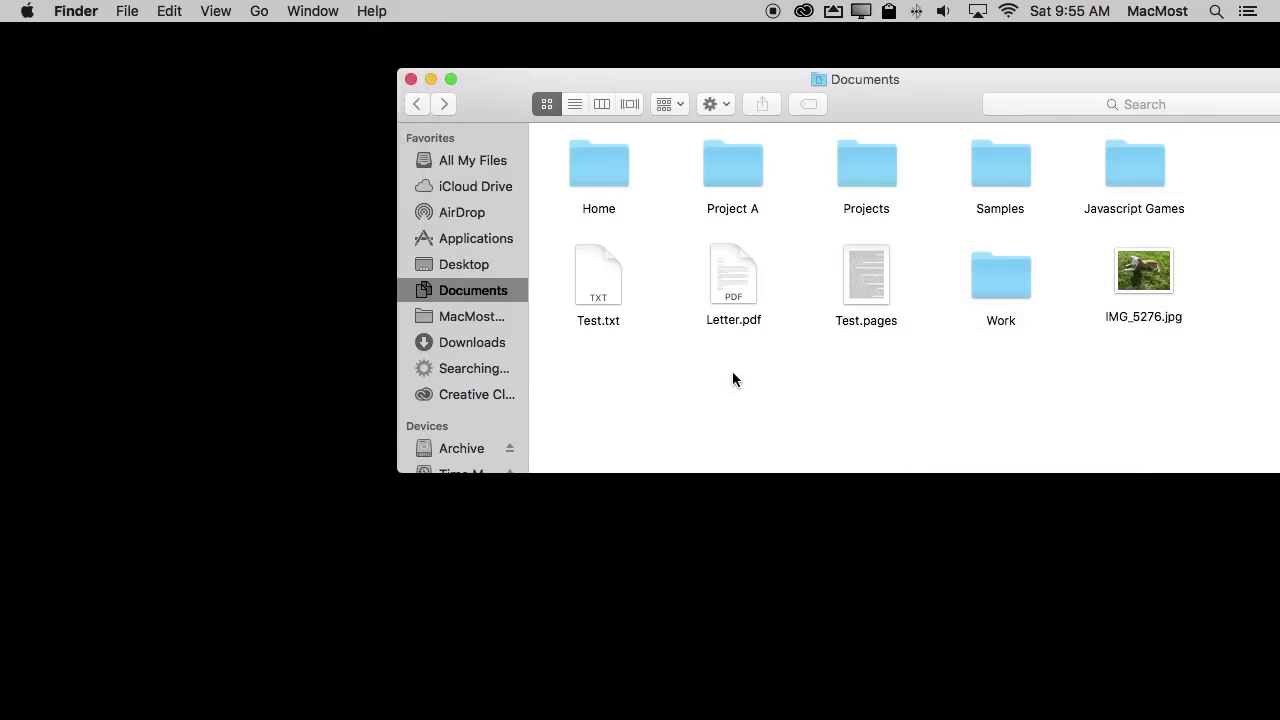